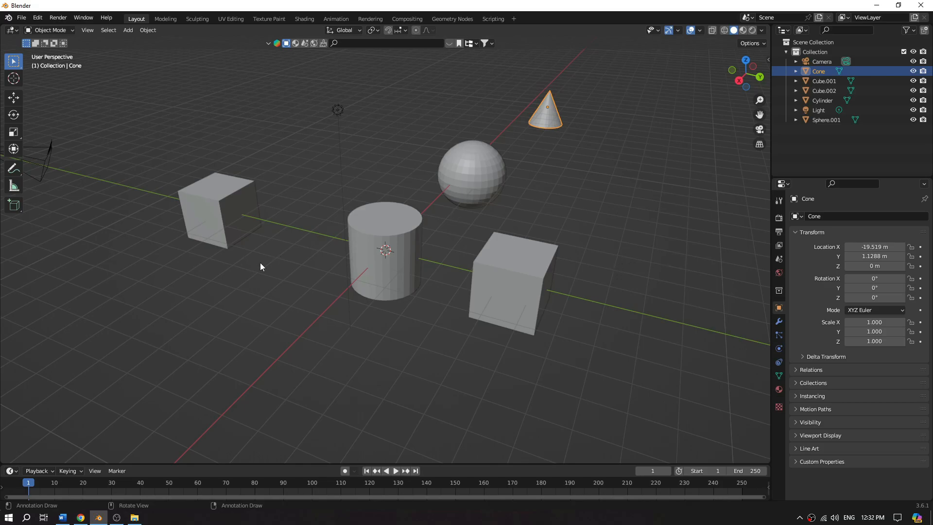
- Select the cone and examine it up close and from a distance at several viewing angles
middle_drag(618, 201, 642, 198)
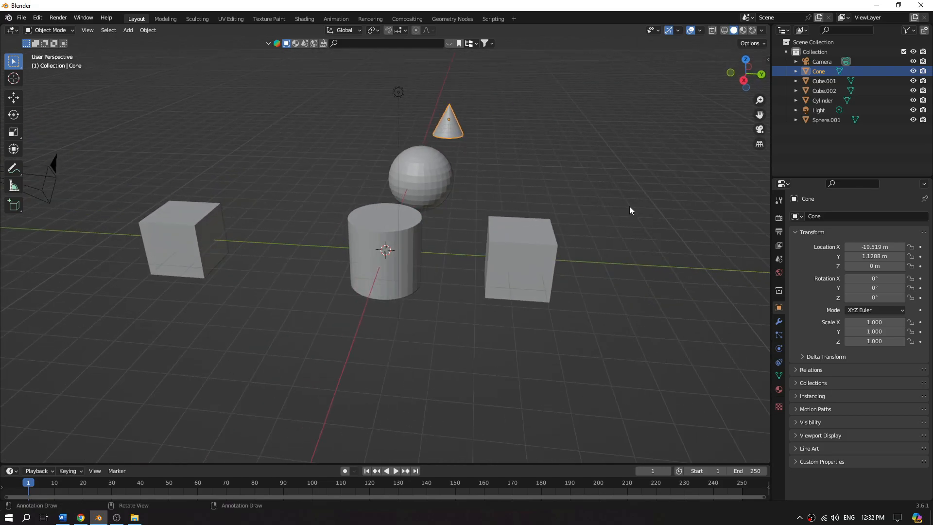
click(572, 180)
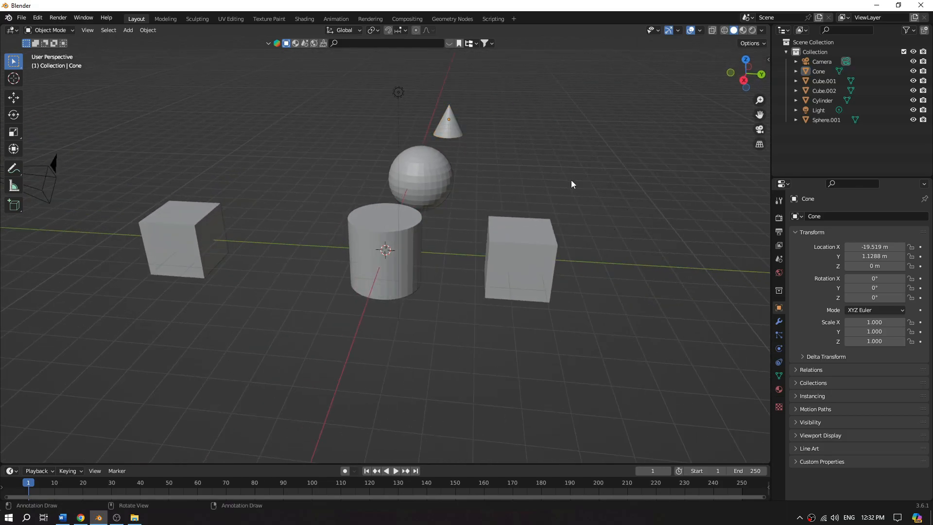
click(449, 128)
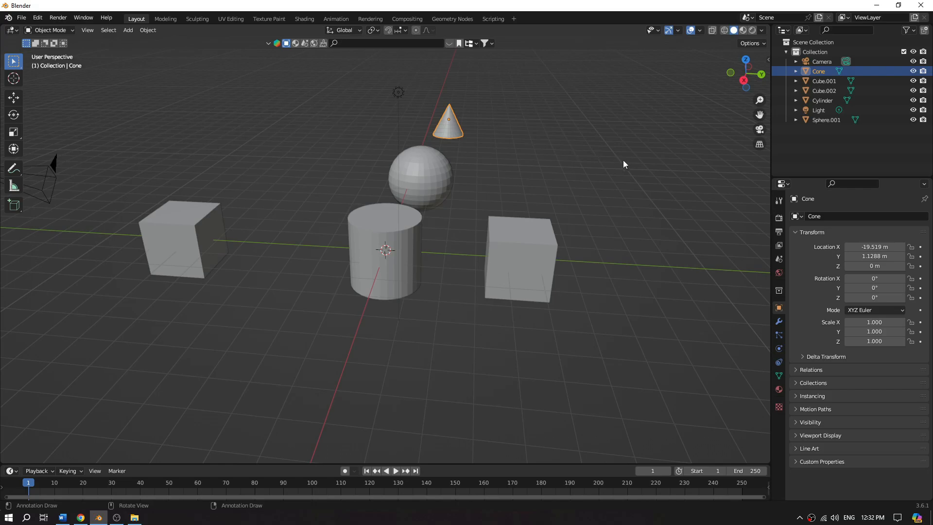
middle_drag(605, 212, 578, 212)
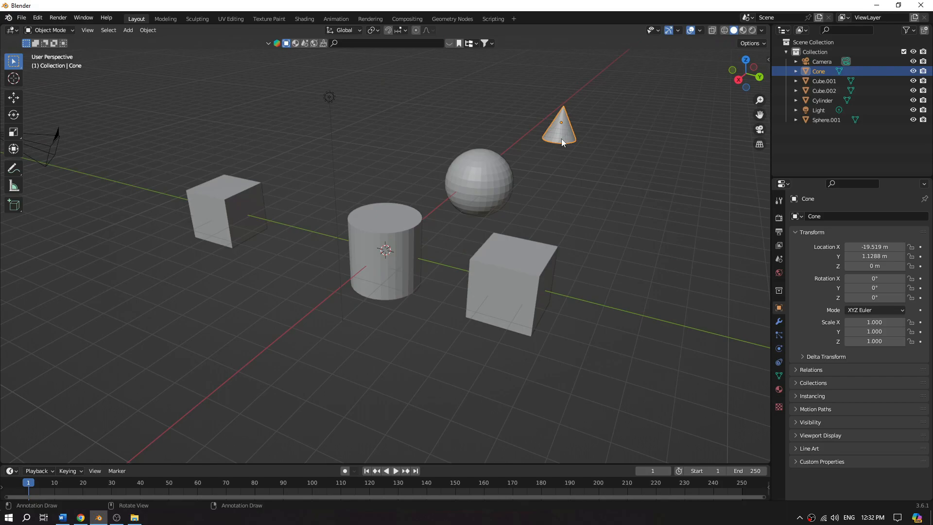
scroll(620, 158, up, 3)
shift+middle_drag(651, 156, 381, 298)
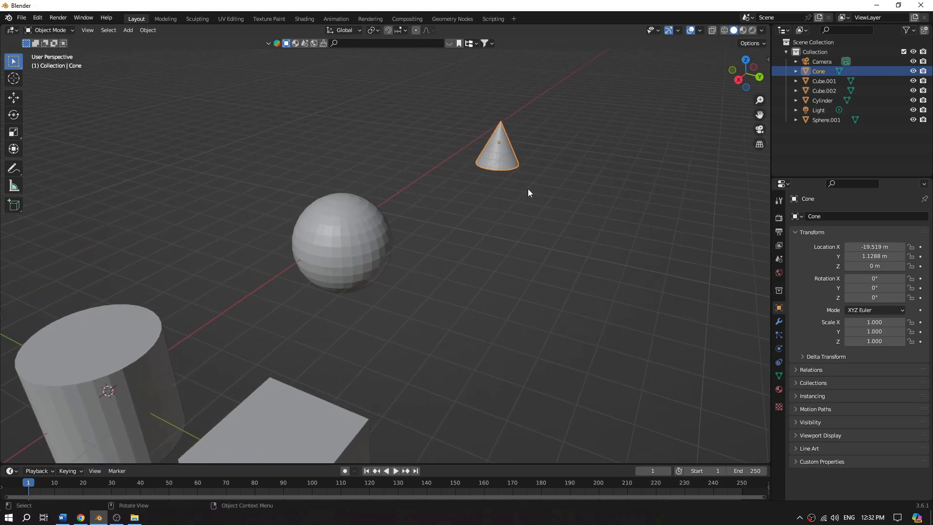
scroll(614, 170, up, 3)
shift+middle_drag(614, 170, 330, 309)
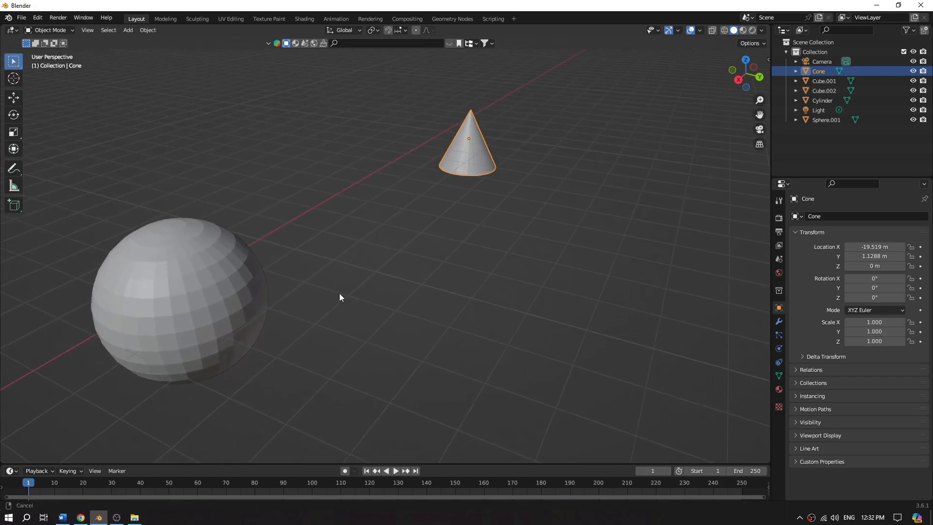
scroll(564, 150, up, 2)
shift+middle_drag(565, 150, 496, 195)
scroll(579, 136, up, 1)
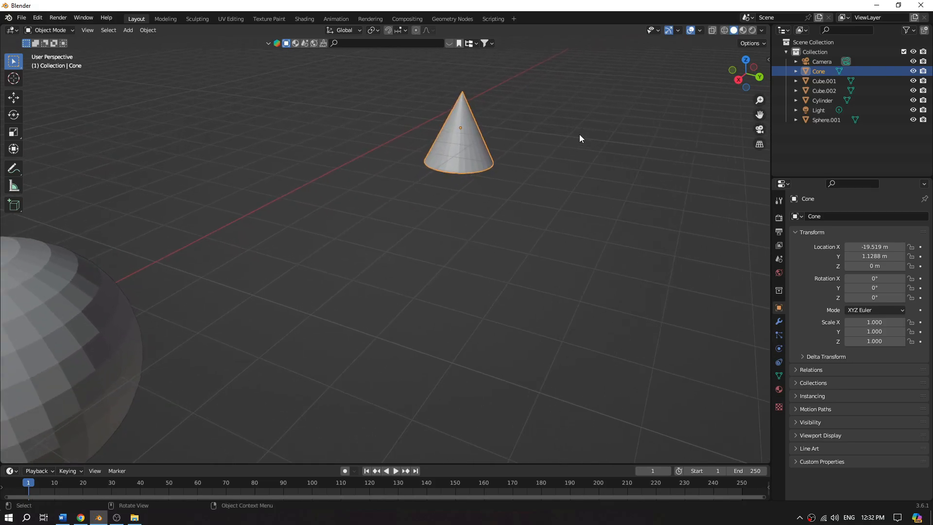
mouse_move(580, 136)
middle_down()
mouse_move(526, 155)
mouse_move(522, 140)
mouse_move(596, 131)
mouse_move(429, 127)
mouse_move(565, 130)
mouse_move(575, 139)
middle_up()
scroll(496, 217, down, 7)
middle_drag(421, 238, 576, 228)
scroll(571, 228, up, 3)
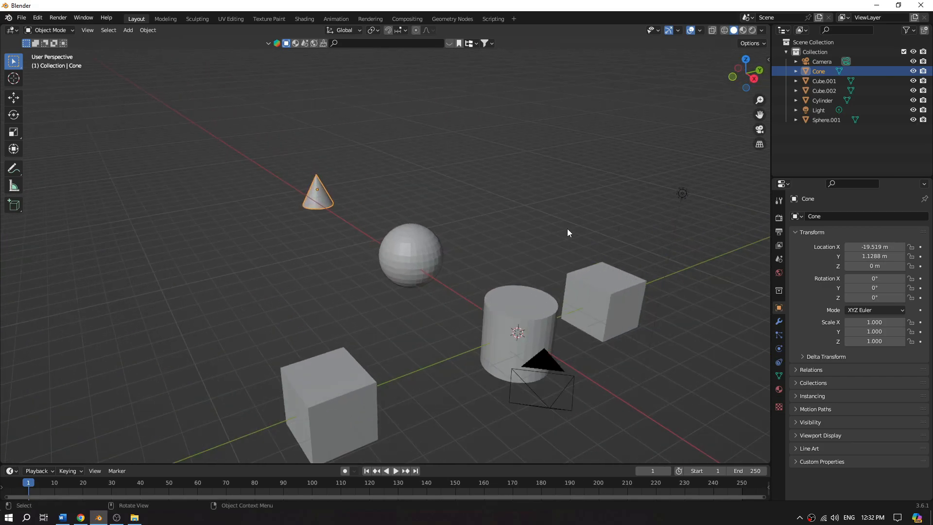
- Frame the selected cone with View Selected and examine it from another side
key(grave)
key(grave)
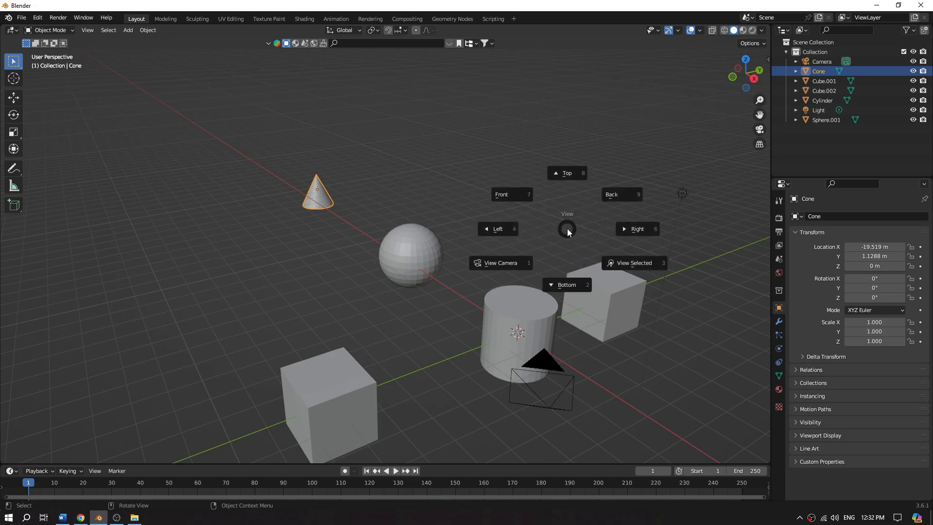
click(628, 263)
scroll(629, 264, down, 6)
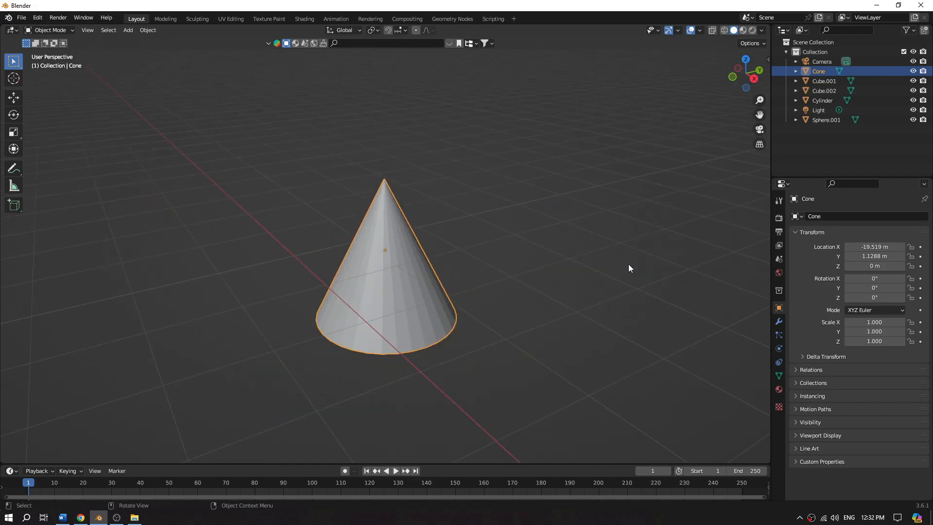
middle_drag(609, 251, 677, 239)
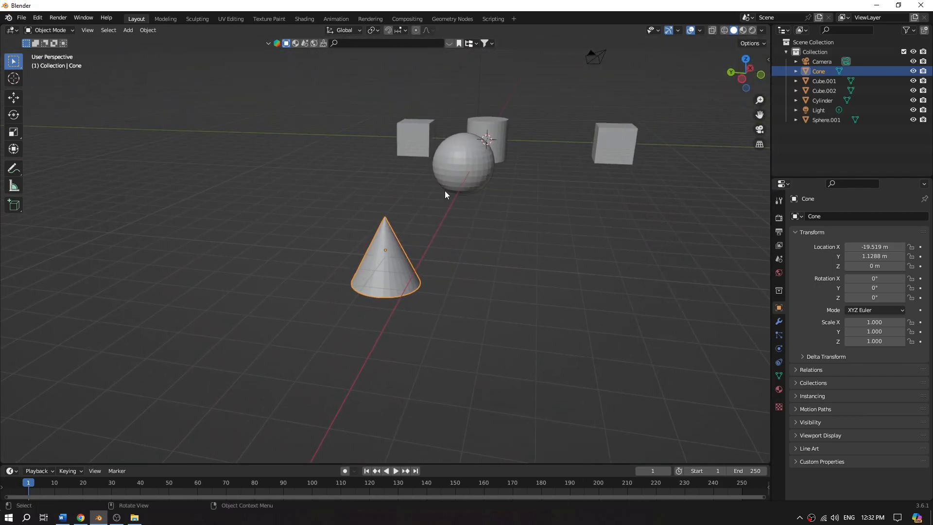
middle_drag(530, 210, 542, 174)
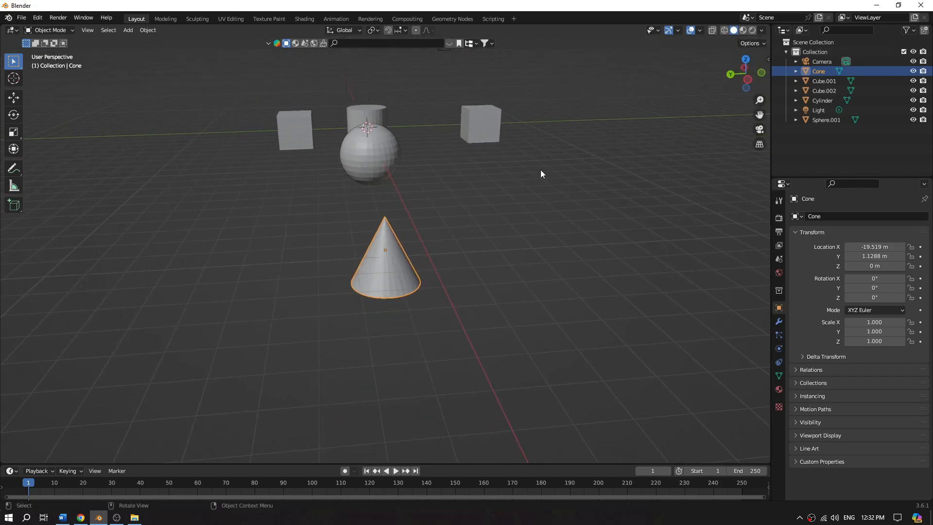
- Select the cylinder, frame it with View Selected and examine the objects around it
click(377, 113)
key(grave)
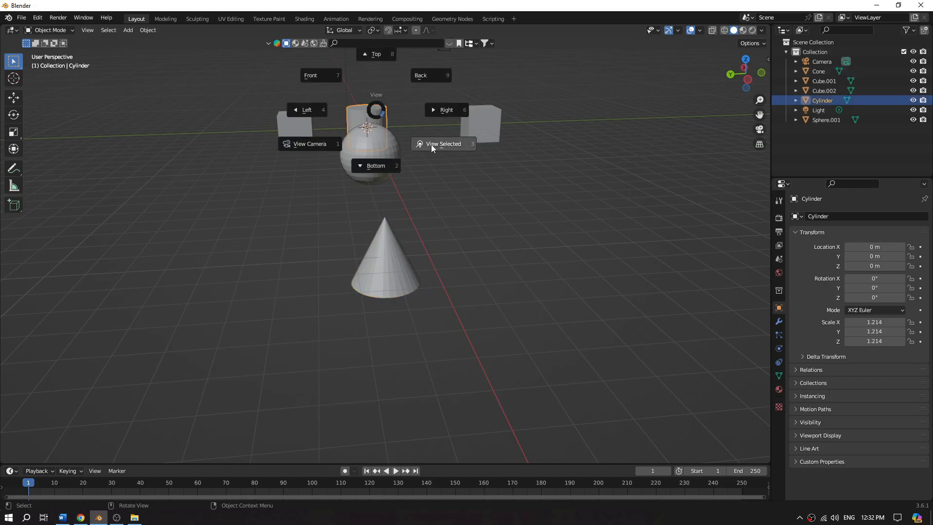
click(430, 144)
scroll(405, 163, down, 5)
middle_drag(405, 164, 559, 168)
- Select the sphere, centre the view on it with View Selected and orbit around it
click(555, 162)
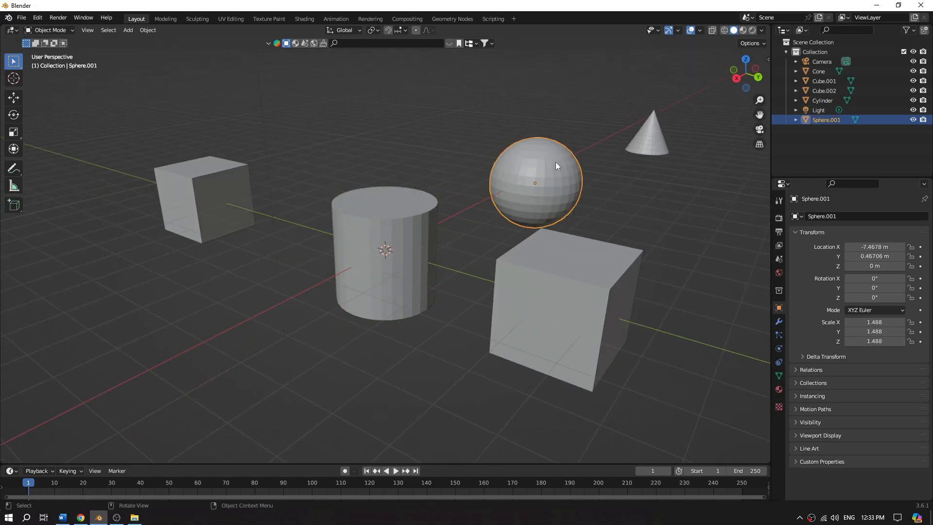
key(grave)
click(629, 199)
scroll(644, 214, down, 6)
middle_drag(612, 223, 532, 237)
middle_drag(532, 237, 506, 348)
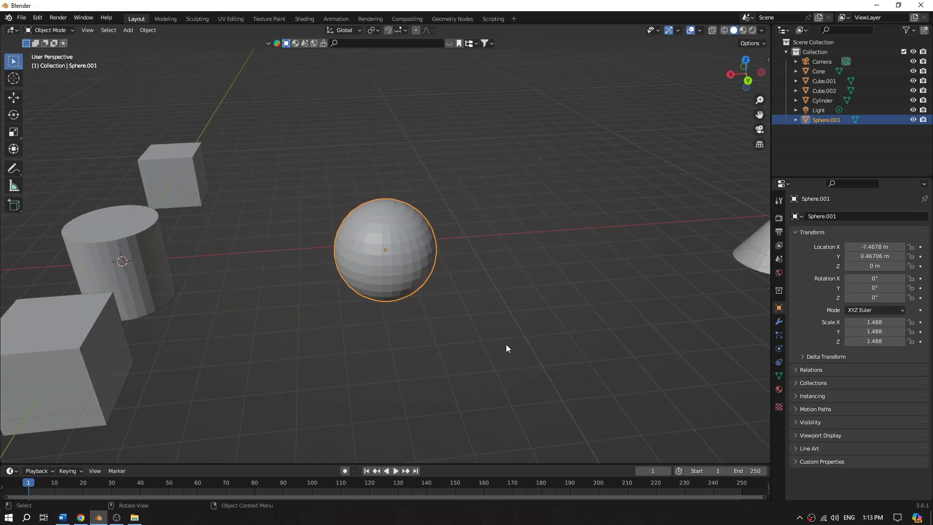
middle_drag(335, 349, 457, 343)
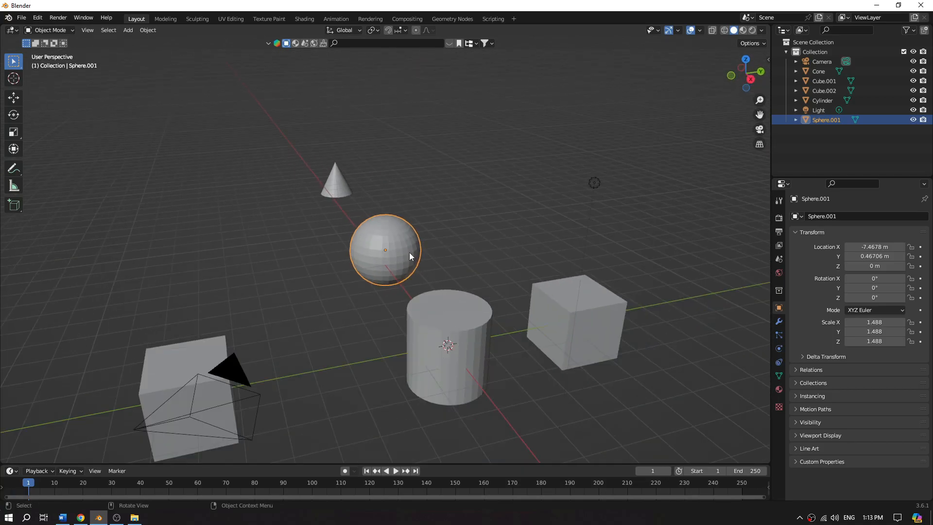
- Apply Shade Smooth to the sphere and switch its shading to Shade Auto Smooth
right_click(389, 235)
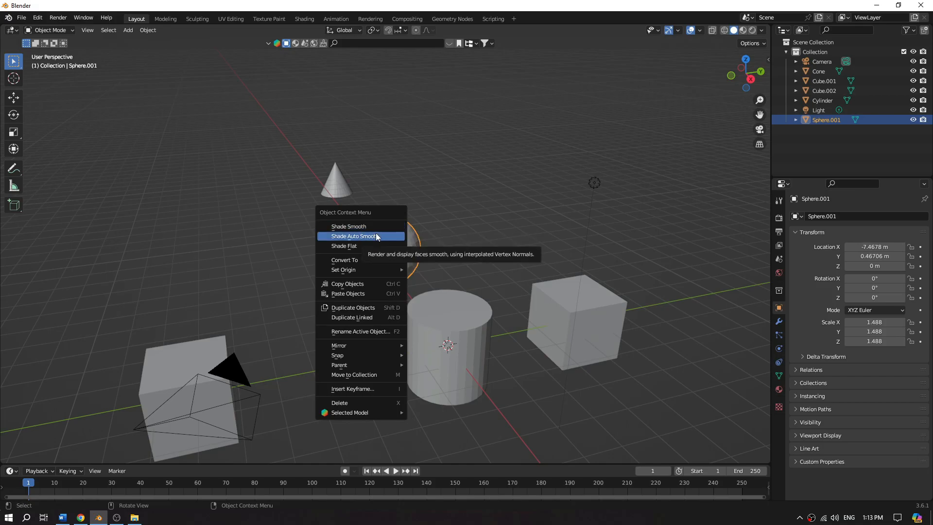
click(372, 245)
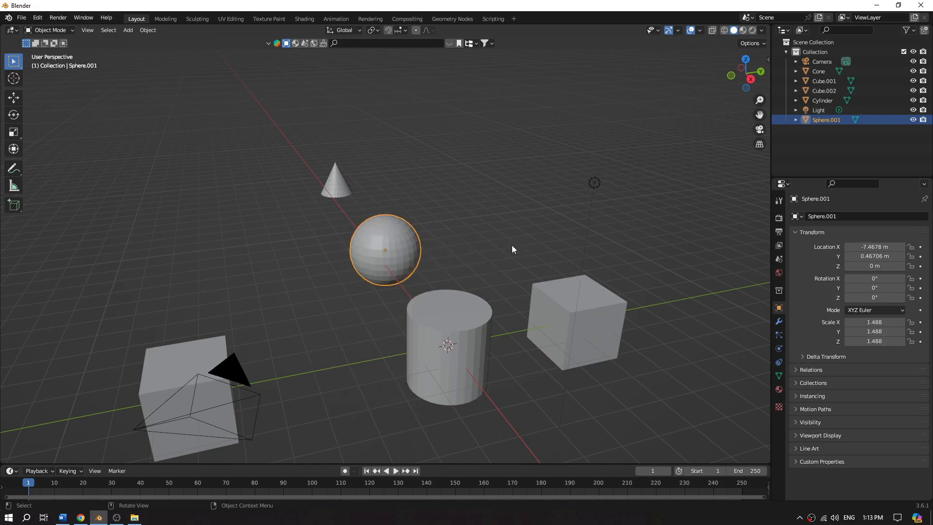
scroll(495, 267, up, 5)
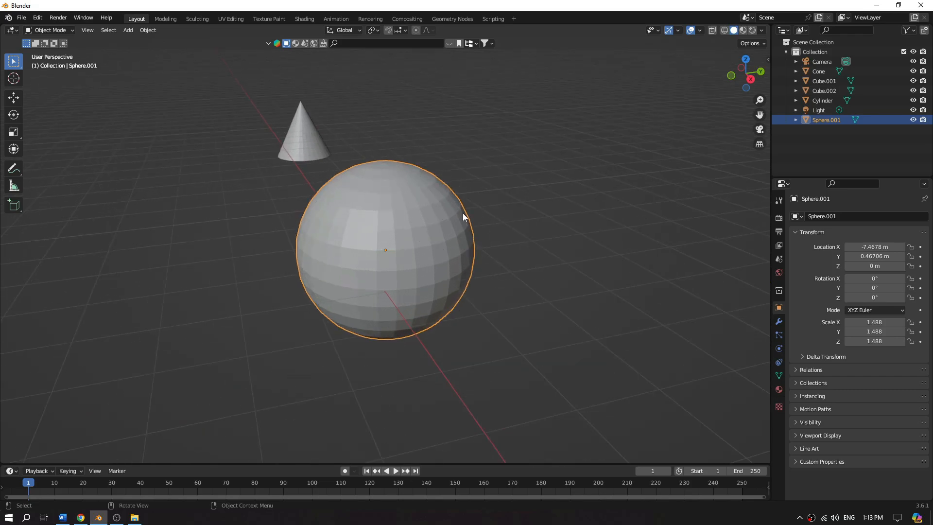
right_click(417, 233)
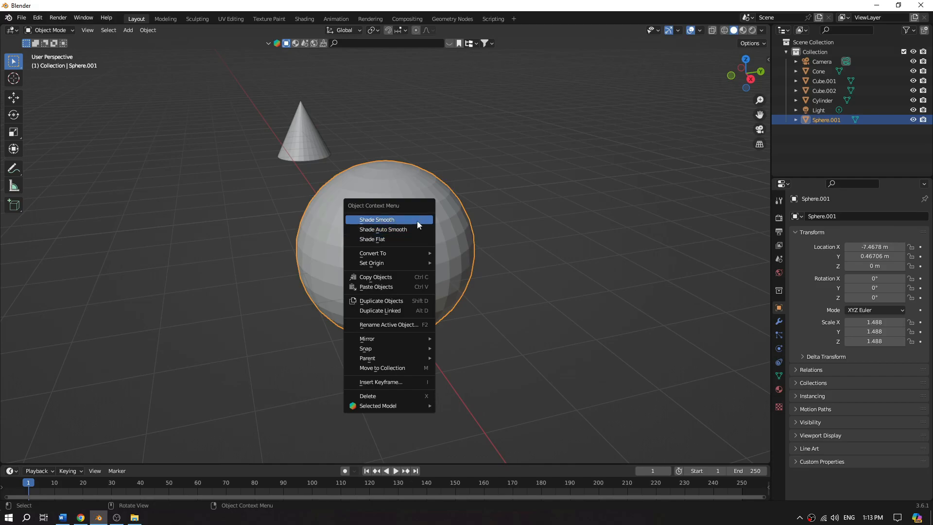
click(417, 220)
right_click(419, 220)
click(419, 229)
scroll(398, 295, down, 5)
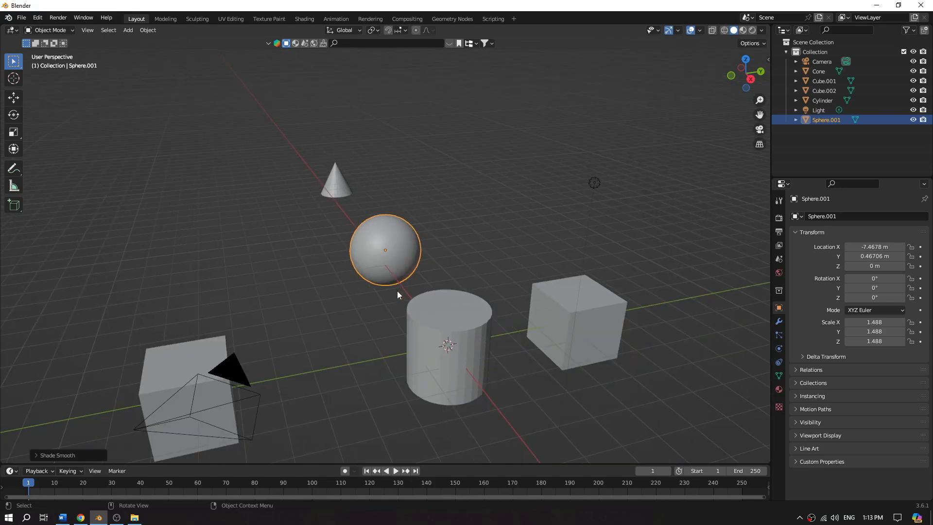
- Select the cylinder, apply Shade Smooth and switch its shading to Shade Auto Smooth
middle_drag(498, 313, 474, 305)
scroll(473, 304, up, 3)
scroll(474, 304, up, 2)
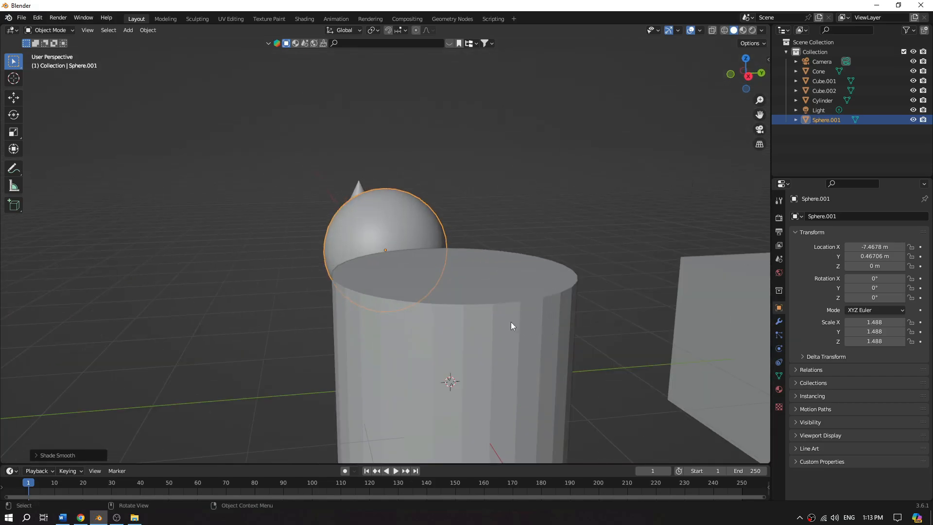
click(498, 319)
middle_drag(567, 336, 560, 261)
right_click(481, 199)
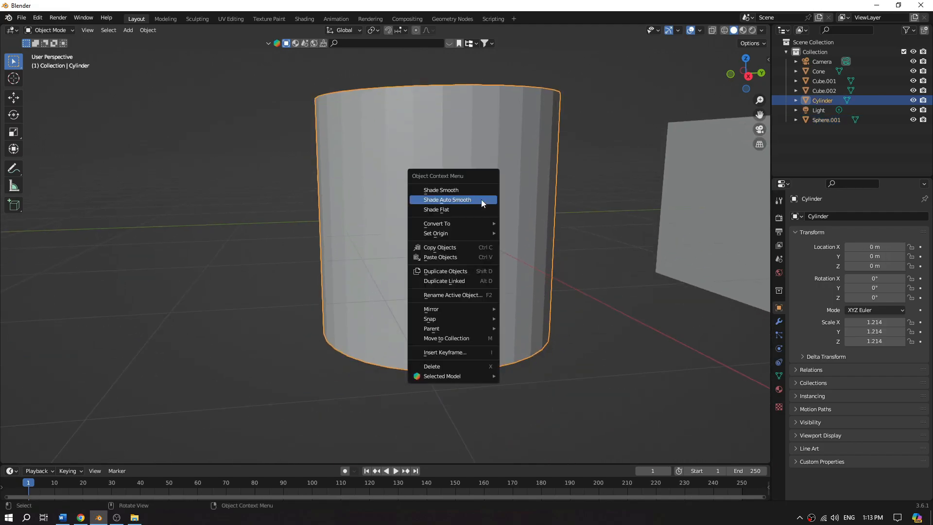
click(475, 194)
right_click(476, 190)
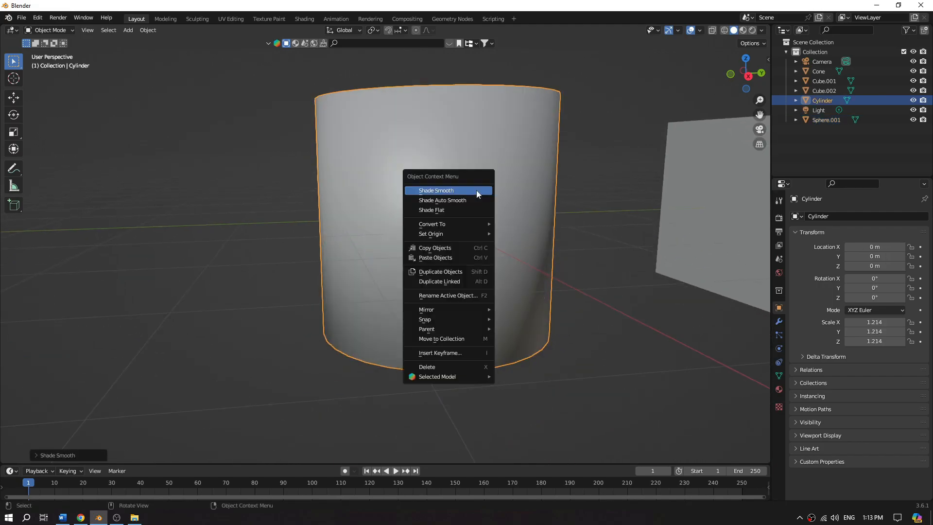
click(468, 202)
middle_drag(474, 204, 482, 229)
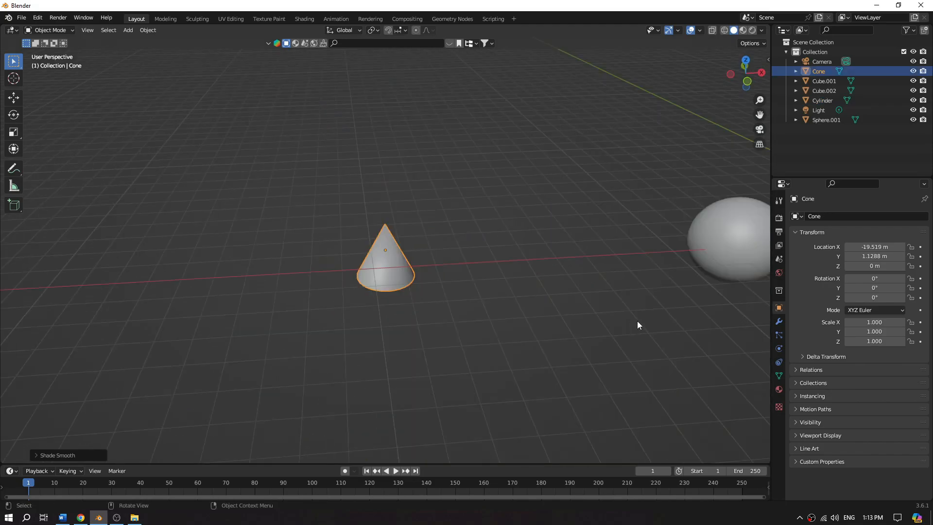
middle_drag(637, 320, 517, 309)
scroll(486, 341, down, 5)
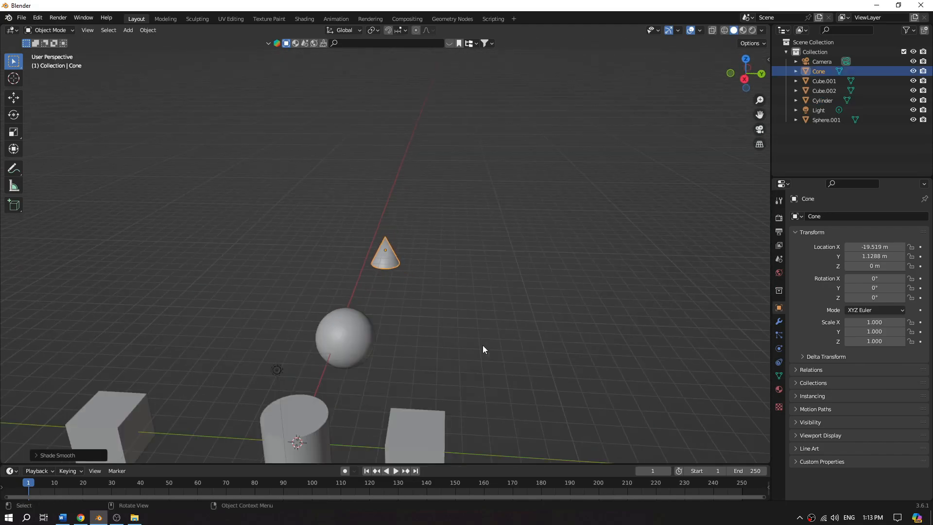
middle_drag(444, 357, 516, 308)
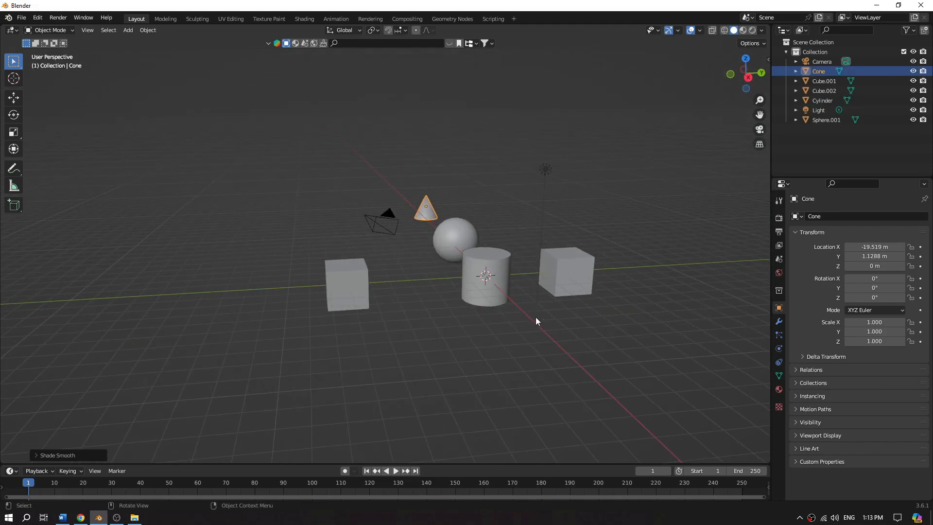
scroll(539, 330, up, 2)
middle_drag(662, 327, 537, 328)
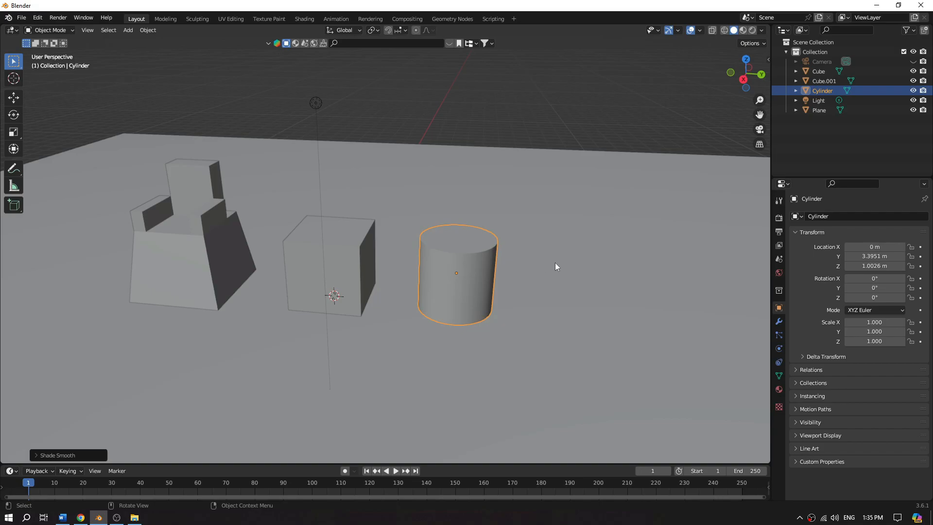
- Enter Edit Mode on the cylinder, add one horizontal loop cut near its upper rim and clear the selection
middle_drag(581, 280, 552, 278)
key(Tab)
scroll(533, 279, up, 2)
click(548, 281)
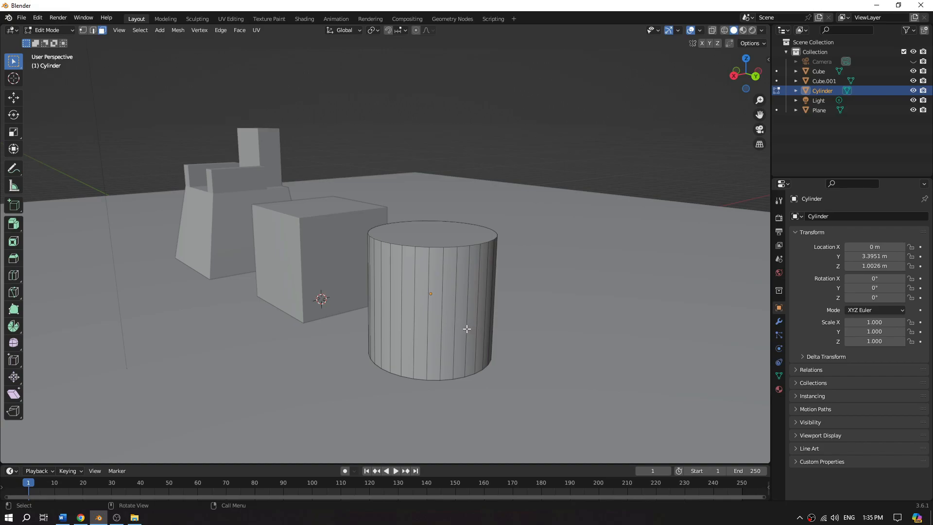
key(ctrl+r)
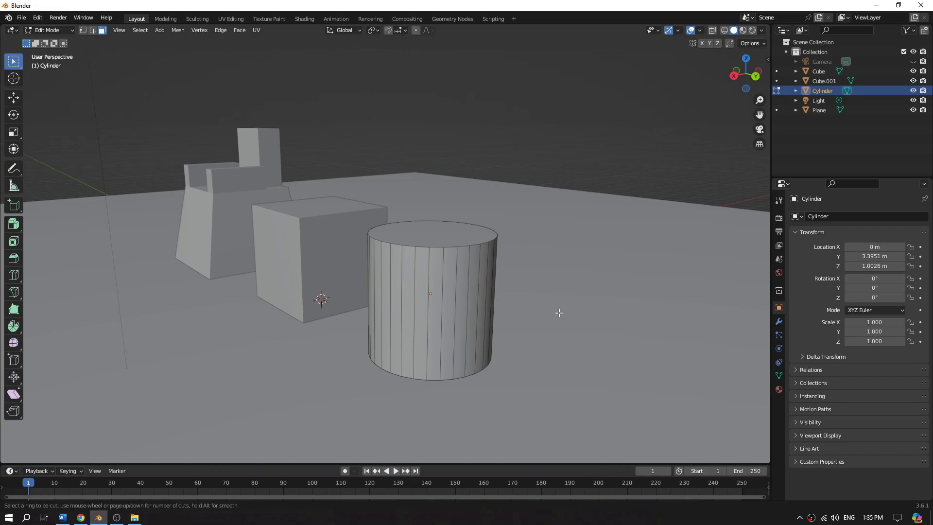
click(479, 311)
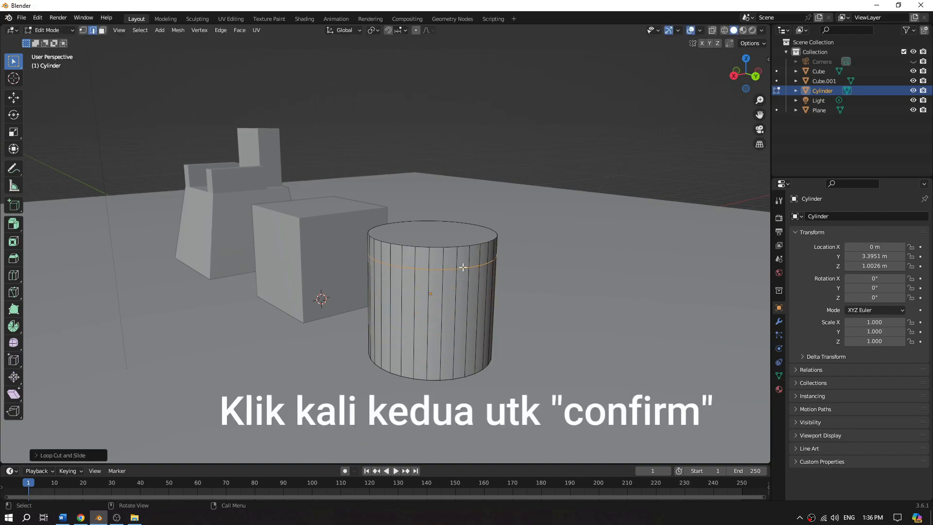
click(577, 273)
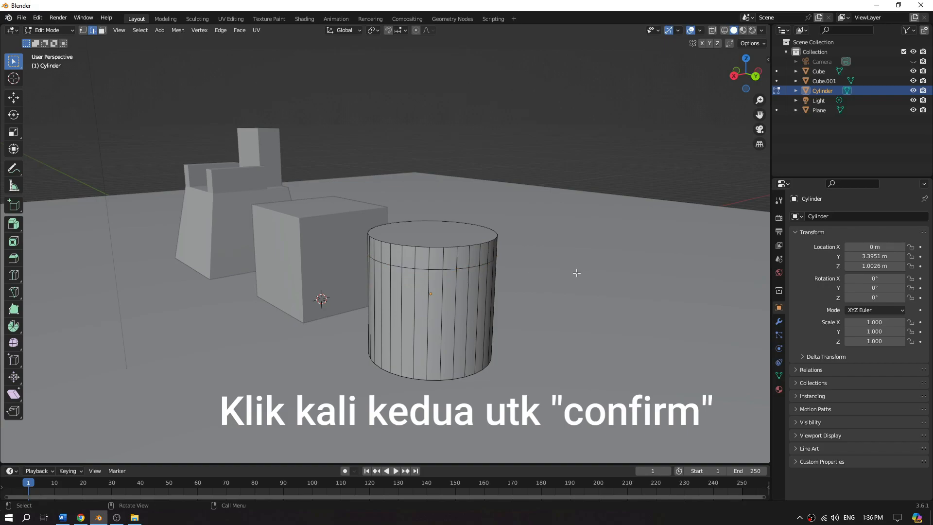
- Switch to face selection and select individual faces in the band above the cylinder's loop cut
key(3)
click(463, 261)
click(451, 261)
click(438, 262)
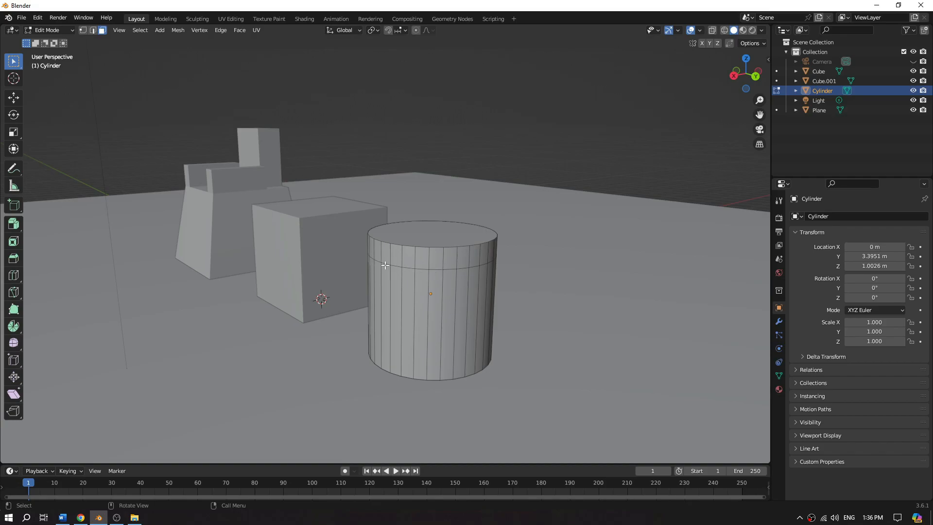
- Add five horizontal loop cuts around the cylinder below the existing one and slide them together towards the base
key(ctrl+r)
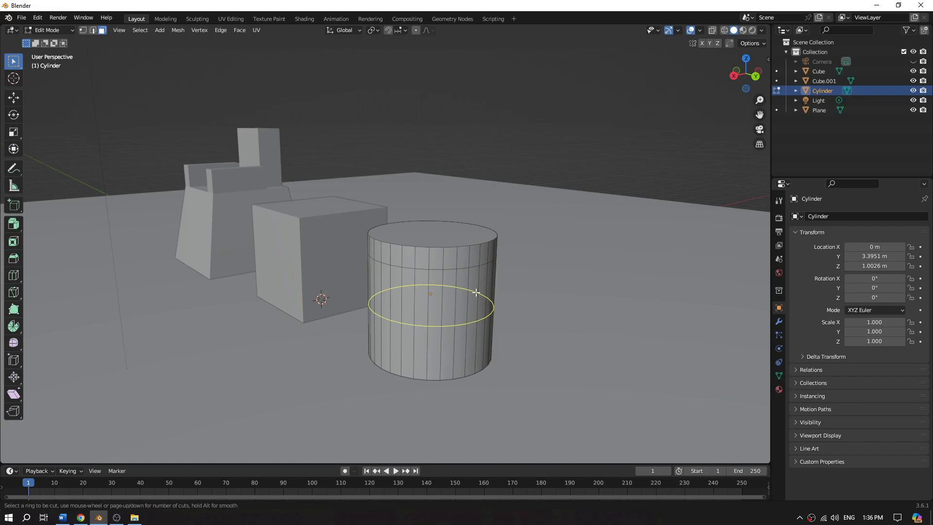
scroll(438, 316, up, 1)
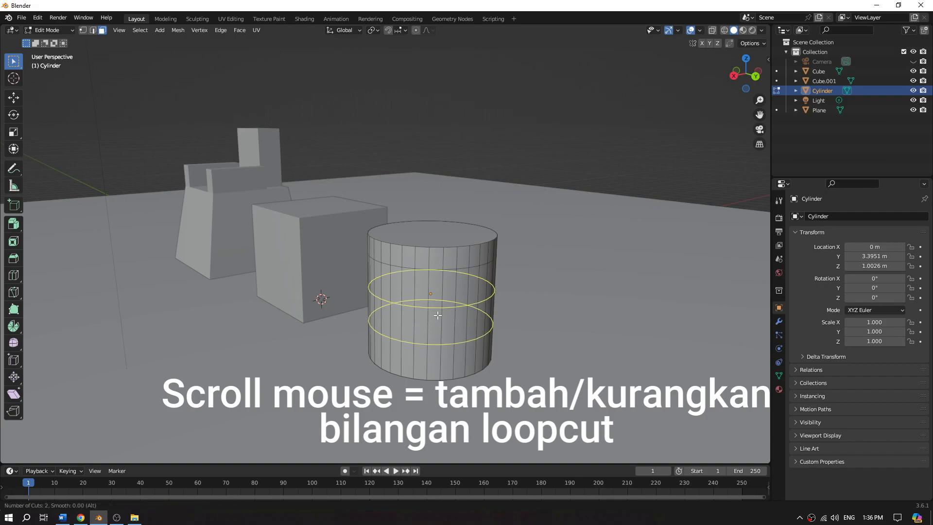
scroll(438, 316, up, 1)
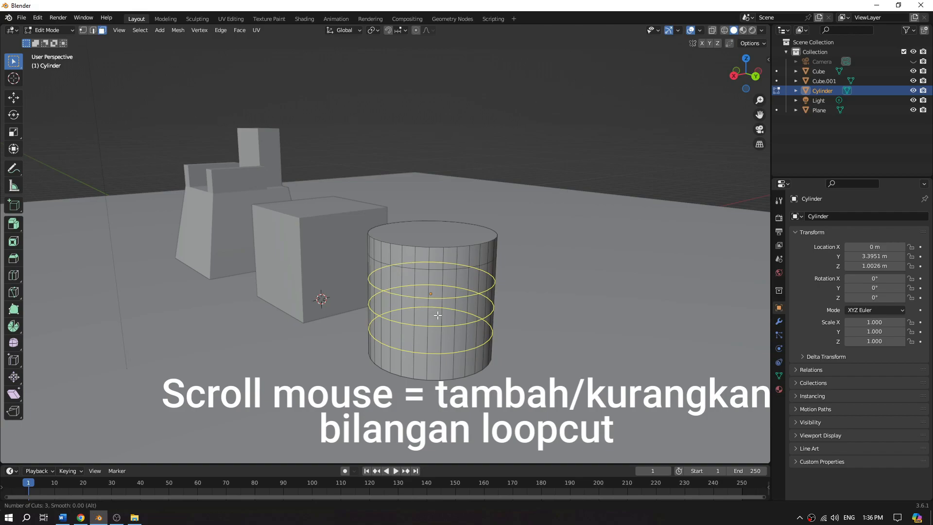
scroll(437, 315, up, 1)
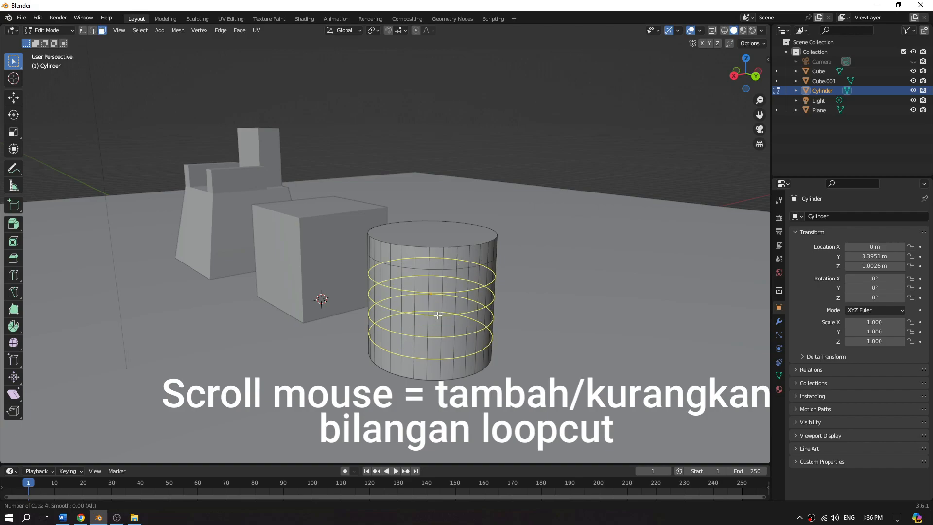
scroll(438, 315, up, 1)
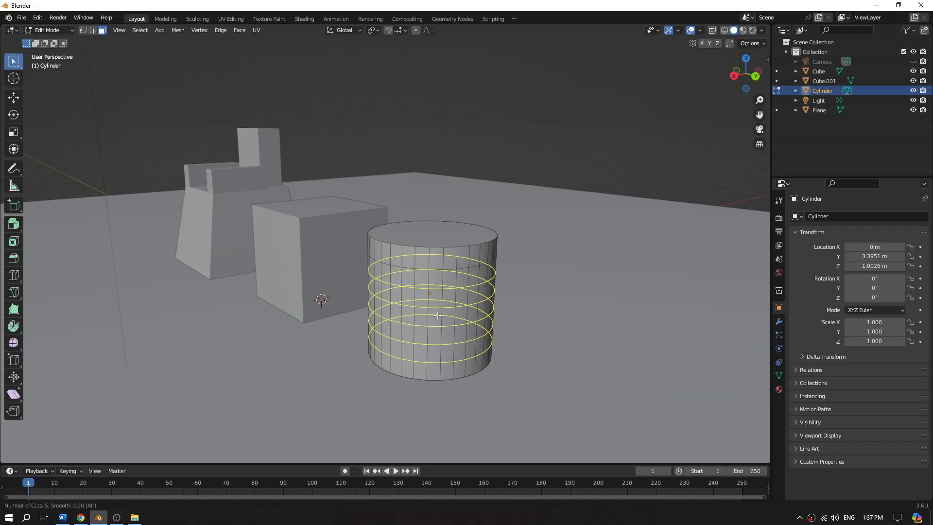
click(438, 316)
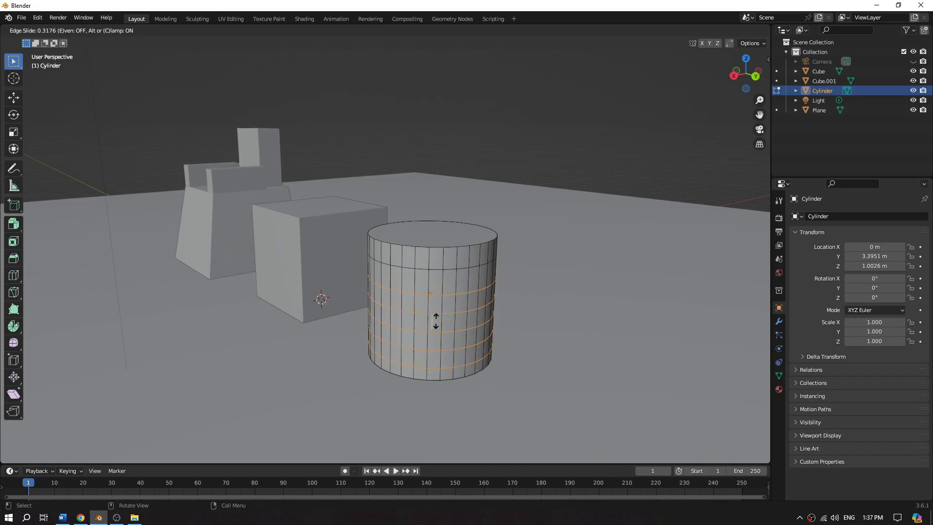
click(434, 318)
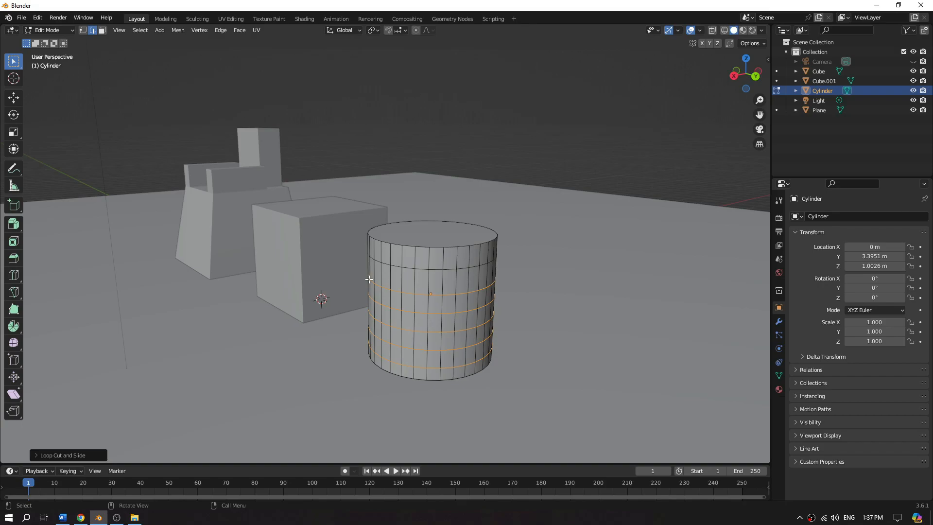
- Add two vertical loop cuts within one side strip of the cylinder without sliding them, and clear the selection
middle_drag(538, 283, 511, 277)
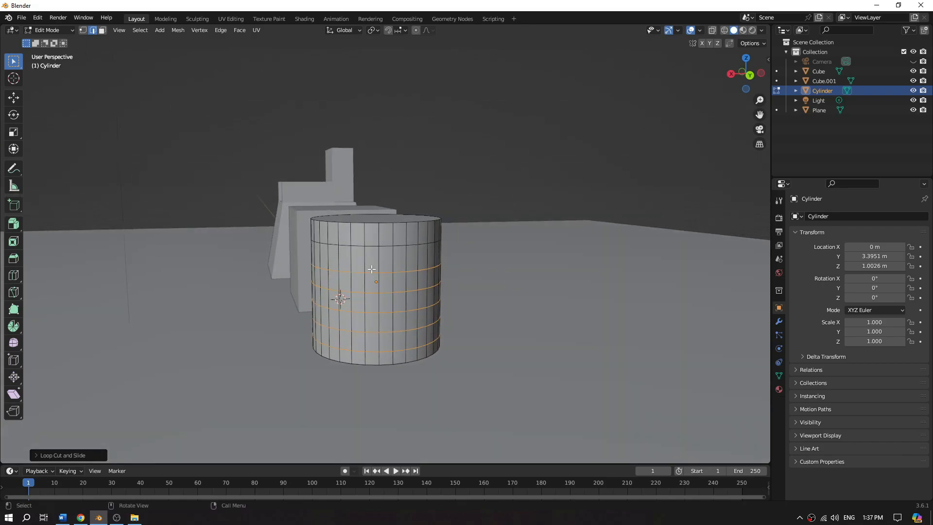
key(ctrl+r)
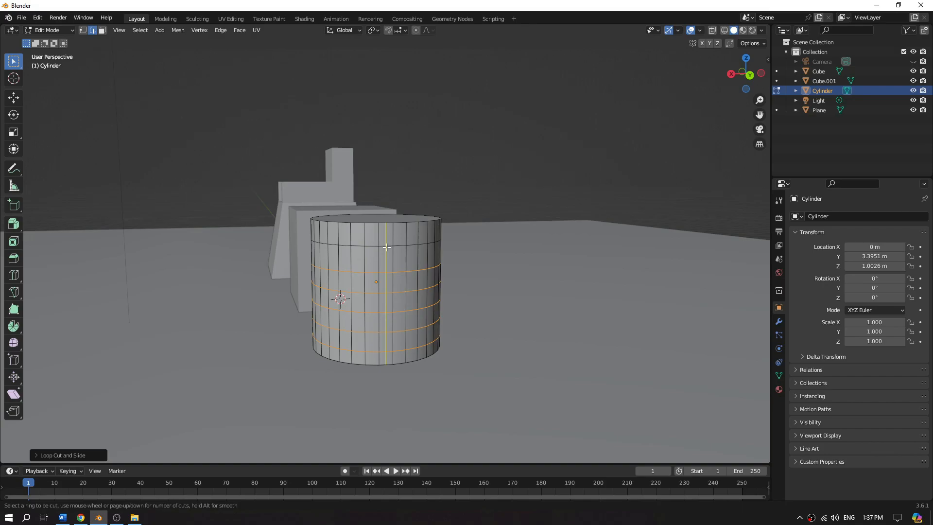
scroll(386, 247, up, 1)
scroll(387, 247, up, 1)
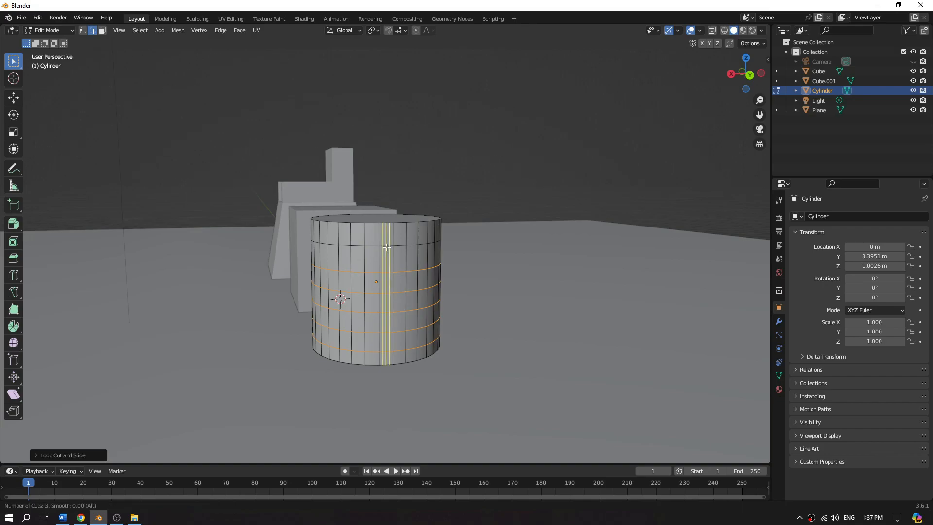
scroll(386, 247, down, 1)
scroll(387, 247, down, 1)
scroll(387, 246, up, 2)
scroll(386, 246, down, 1)
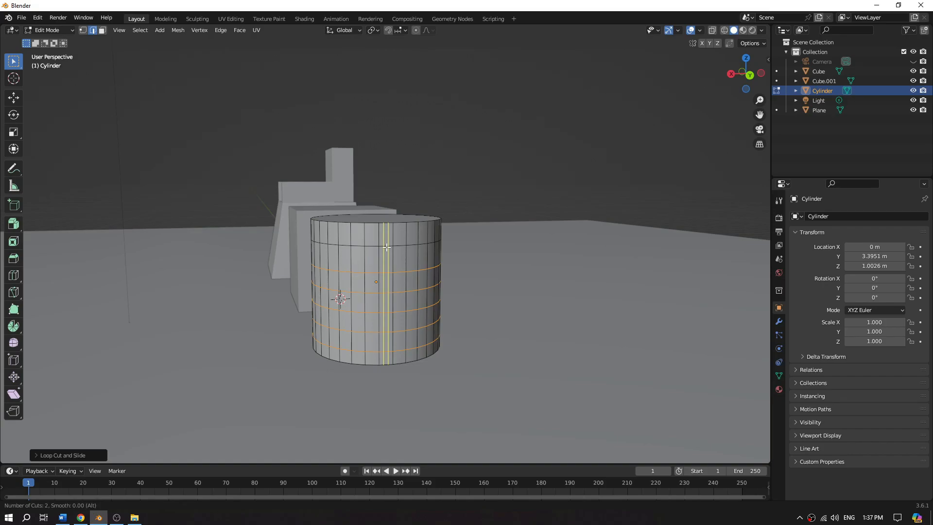
scroll(386, 247, down, 1)
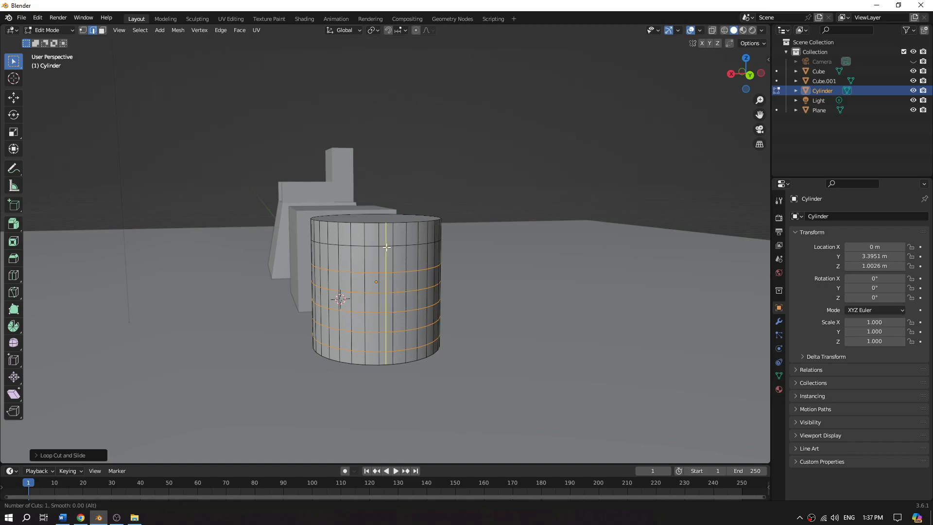
scroll(387, 247, up, 2)
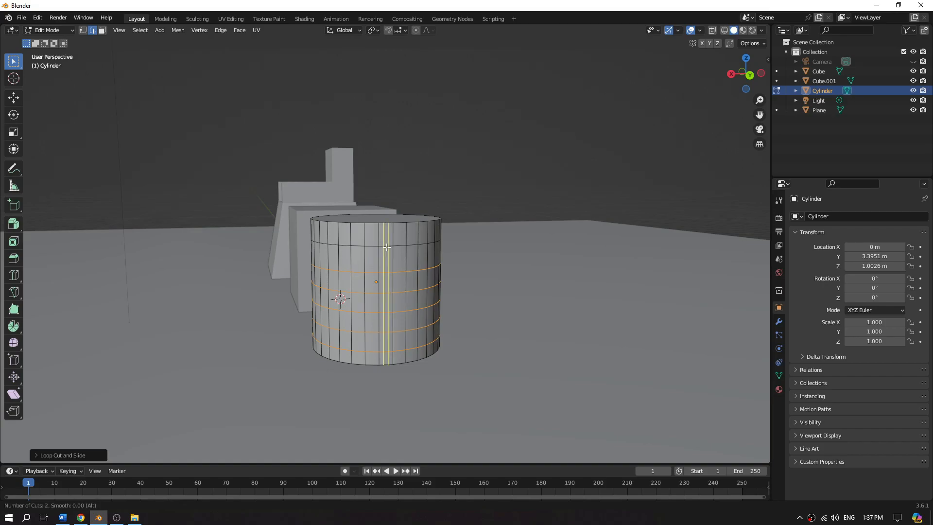
click(386, 247)
click(386, 247)
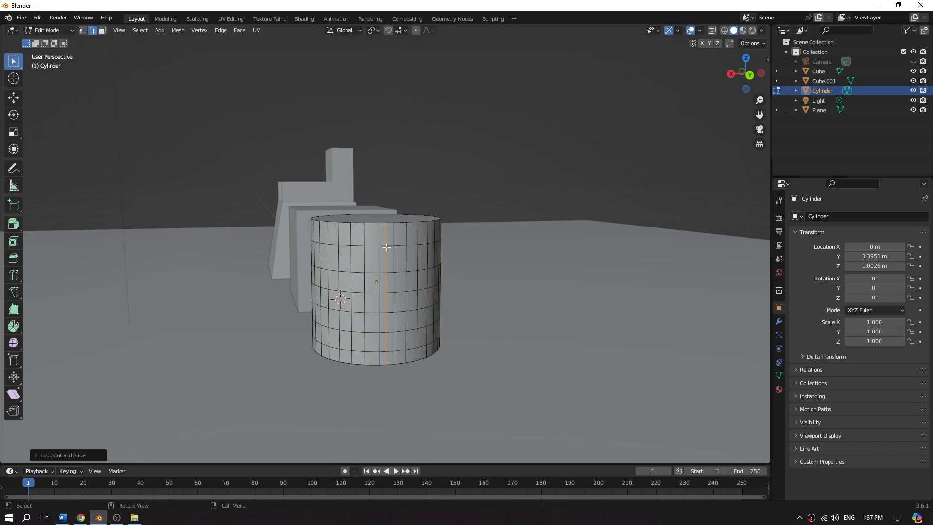
click(501, 272)
- Switch to face selection and select one narrow side face in the cylinder's second band from the rim
middle_drag(507, 301, 517, 304)
scroll(517, 305, up, 1)
scroll(517, 305, down, 1)
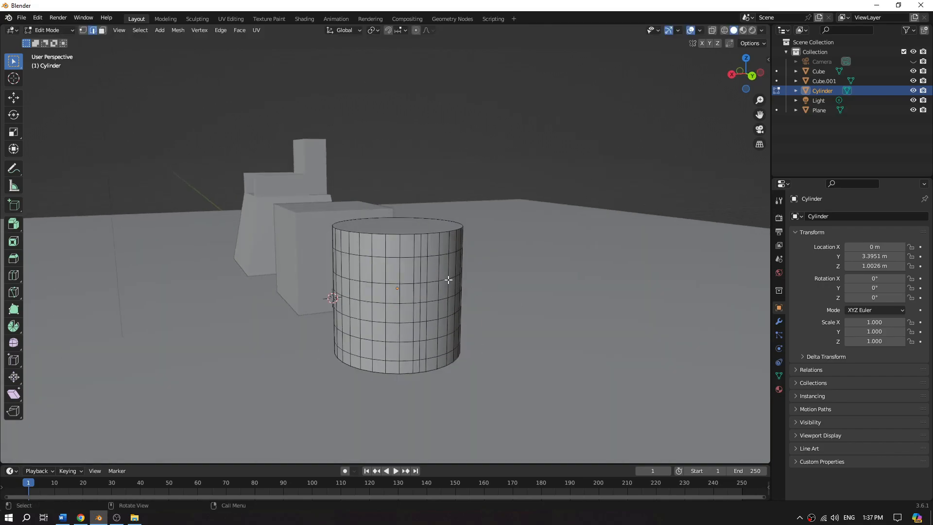
key(3)
click(421, 272)
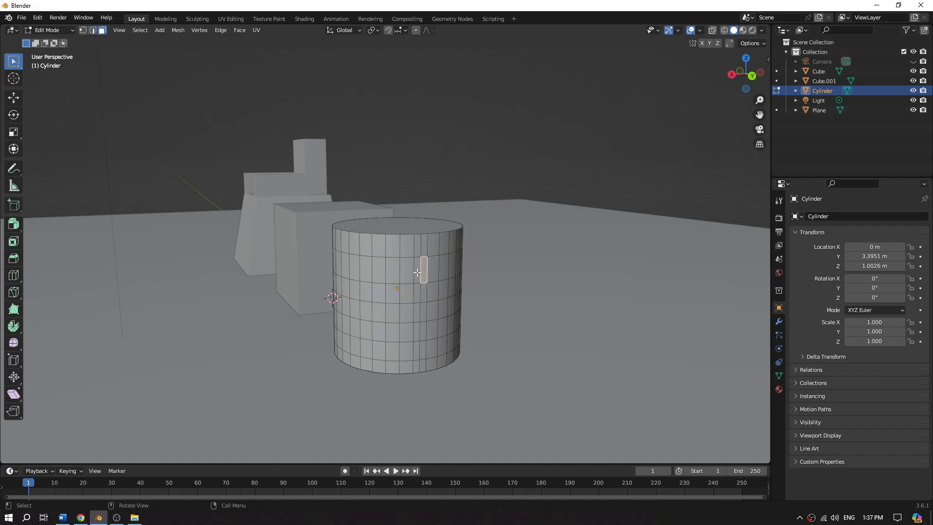
- Leave Edit Mode on the cylinder, select the plain cube and enter Edit Mode on it
key(Tab)
click(494, 281)
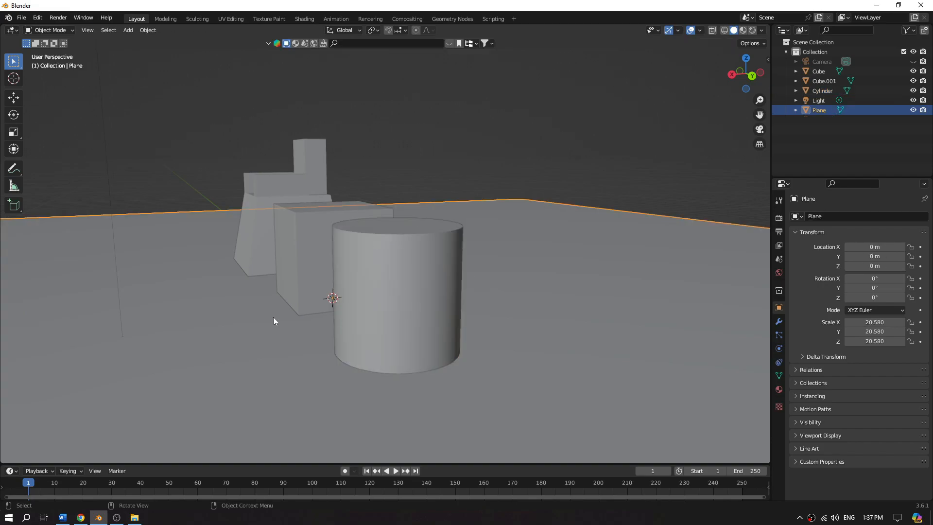
middle_drag(273, 317, 339, 324)
click(299, 273)
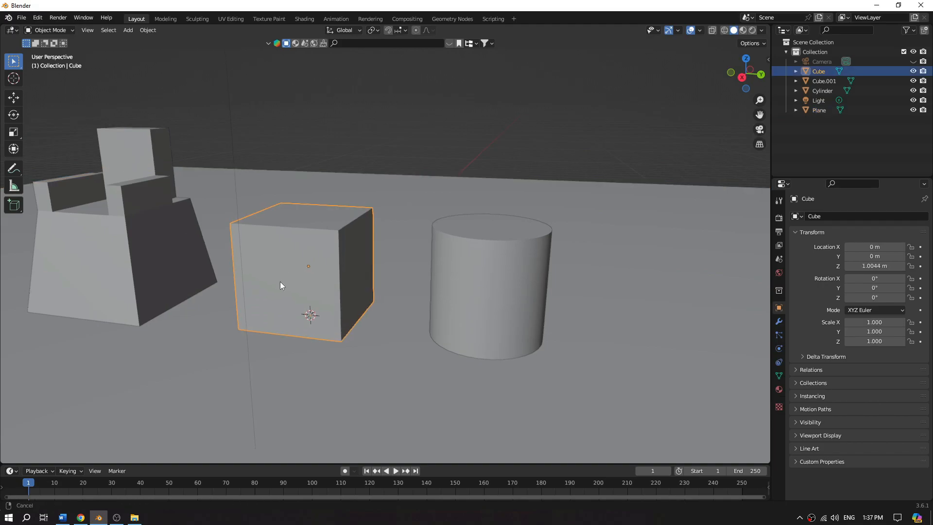
shift+middle_drag(277, 278, 311, 300)
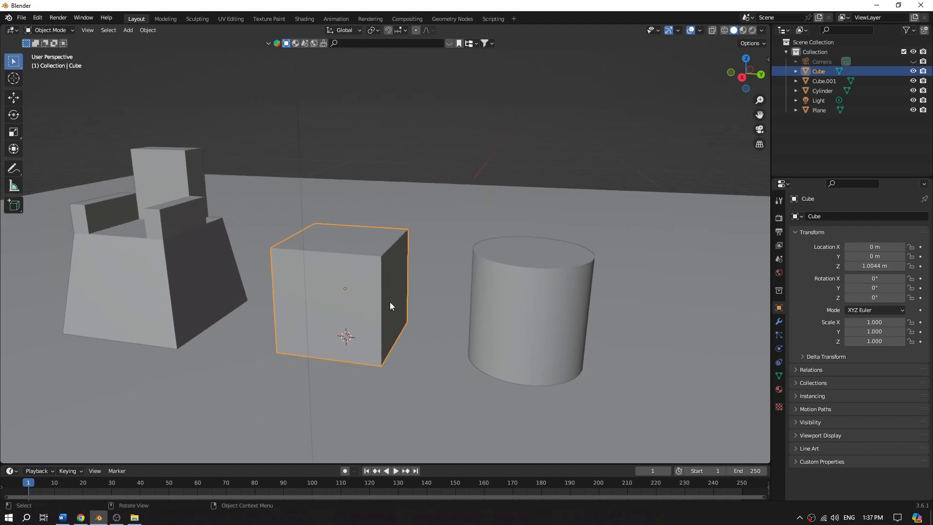
key(Tab)
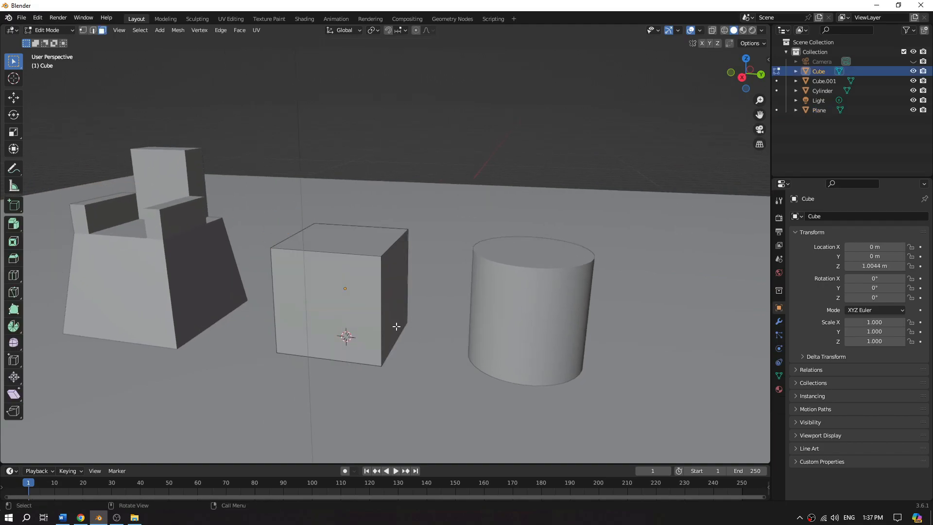
- Add two evenly spaced horizontal loop cuts around the cube without sliding them
middle_drag(395, 333, 386, 326)
key(ctrl+r)
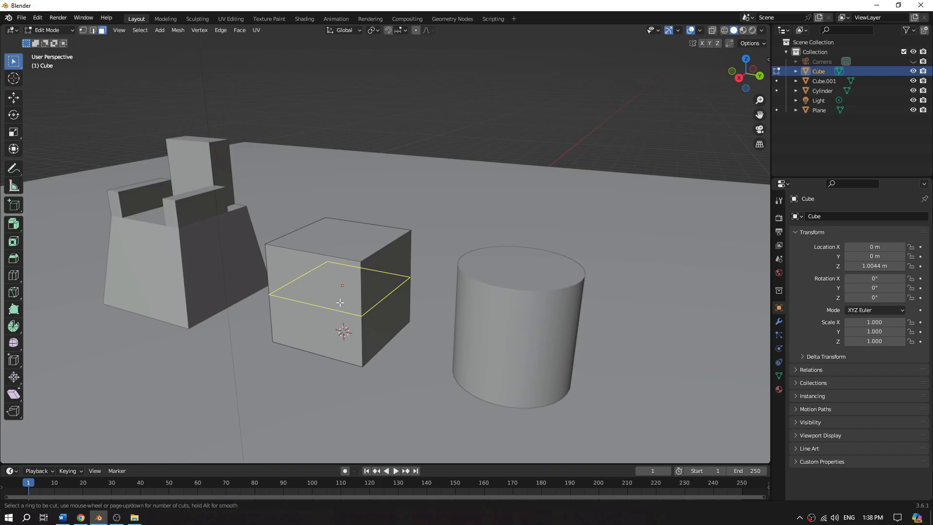
scroll(343, 301, up, 1)
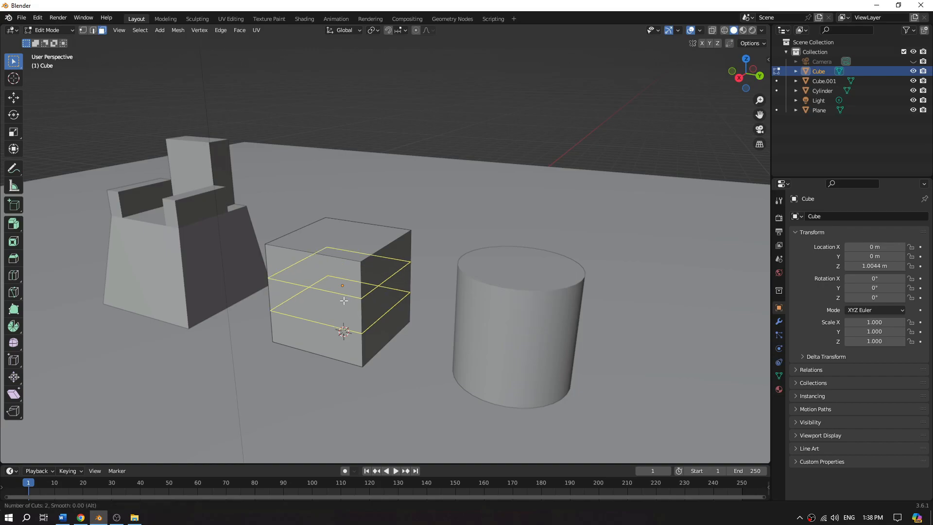
click(346, 300)
click(347, 301)
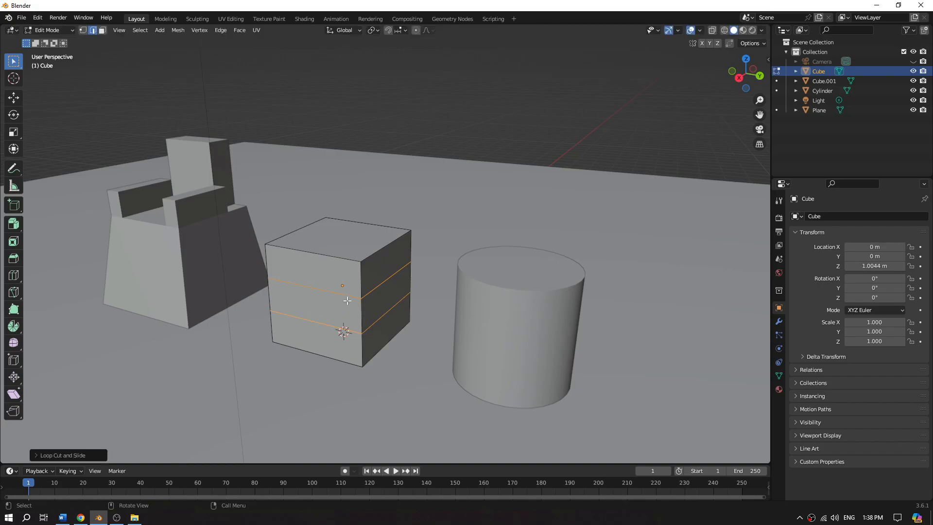
- Add three evenly spaced vertical loop cuts to the cube, running over its top face
middle_drag(427, 285, 360, 271)
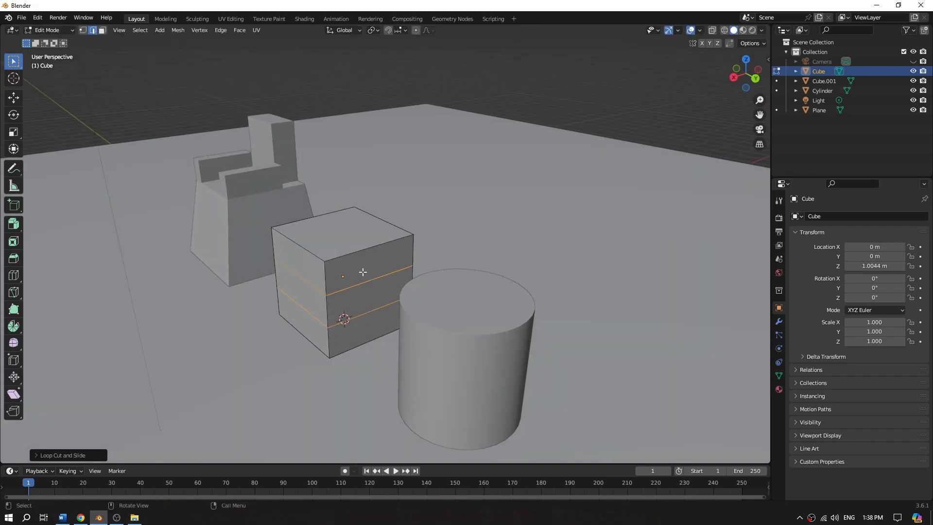
key(ctrl+r)
scroll(360, 271, up, 1)
click(360, 271)
click(360, 271)
- Add one centred vertical loop cut to the cube, perpendicular to the previous vertical cuts
middle_drag(507, 252, 386, 261)
key(ctrl+r)
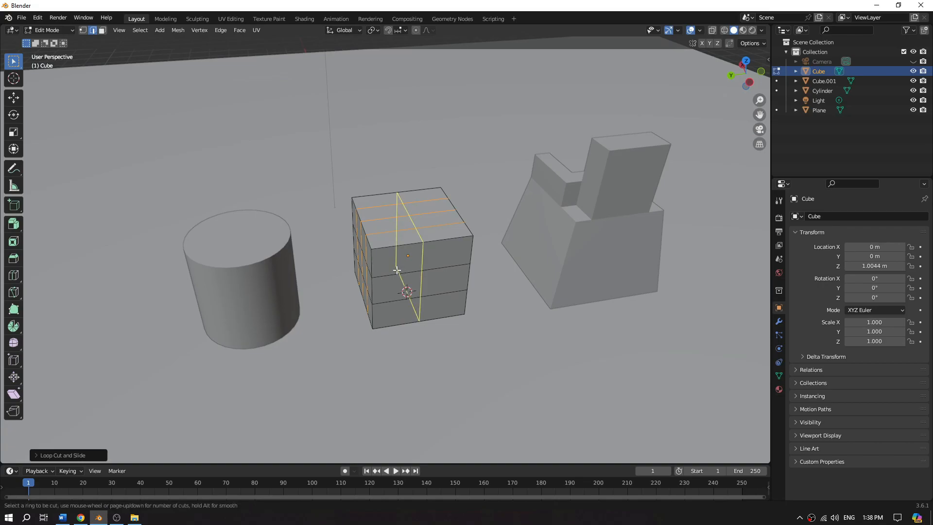
click(390, 269)
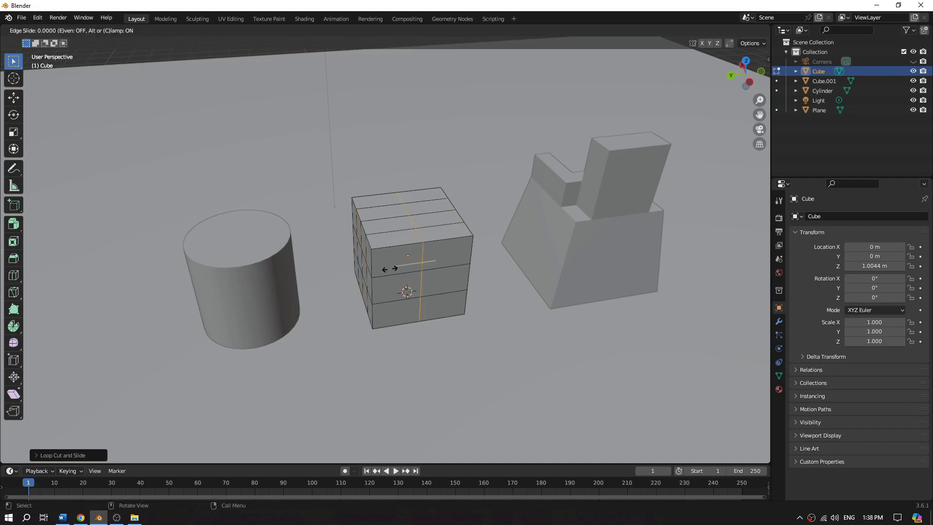
click(390, 270)
- Leave Edit Mode on the cube, select the chair-shaped object and enter Edit Mode on it
middle_drag(538, 299, 337, 317)
key(Tab)
click(337, 317)
scroll(370, 329, down, 4)
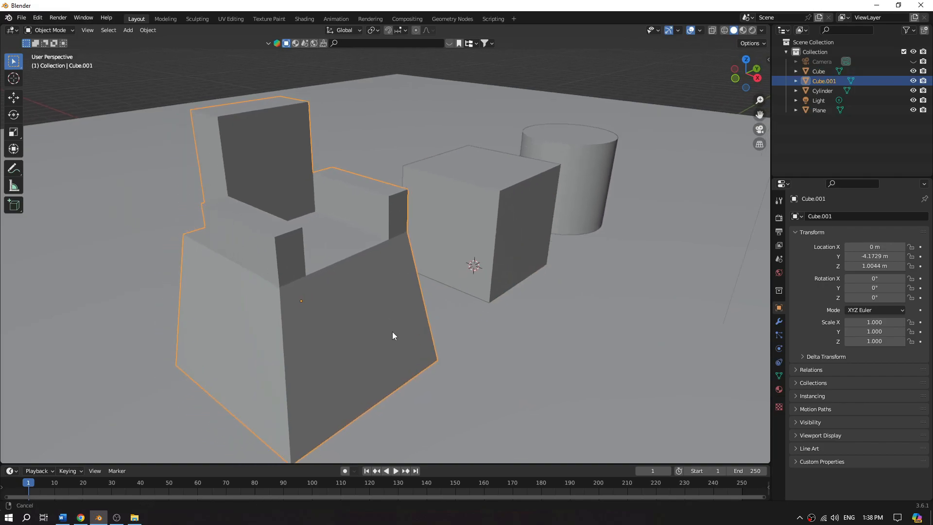
key(Tab)
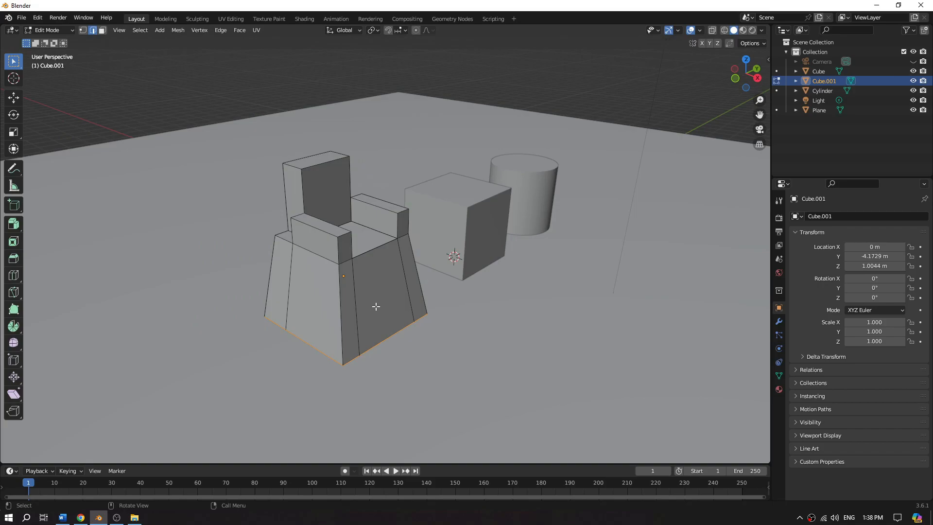
- Add one horizontal loop cut around the chair's tapered base and slide it down near the bottom edge
key(ctrl+r)
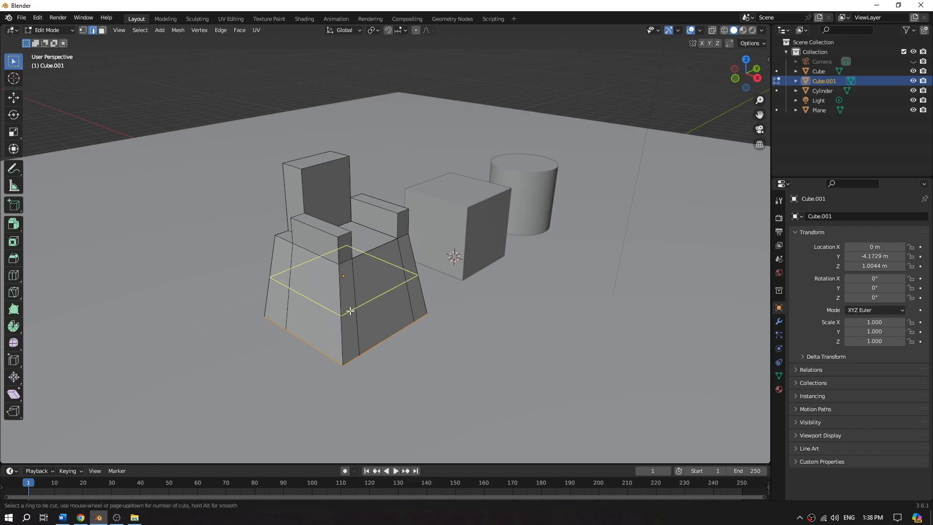
scroll(350, 311, up, 2)
scroll(350, 311, down, 2)
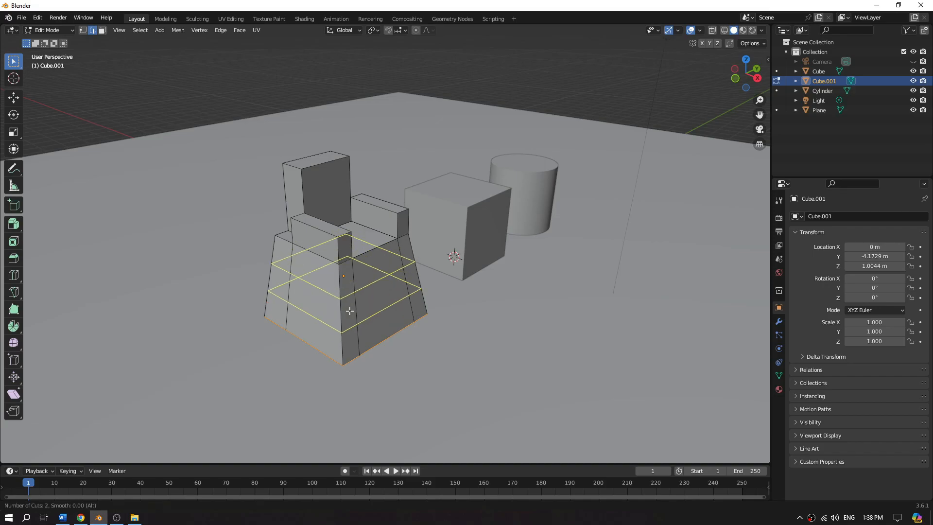
scroll(350, 311, up, 2)
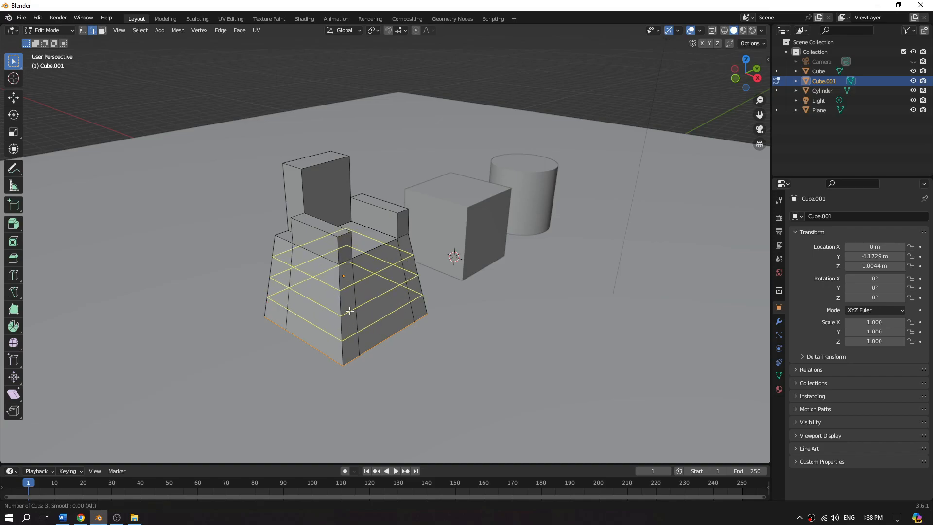
scroll(350, 312, down, 2)
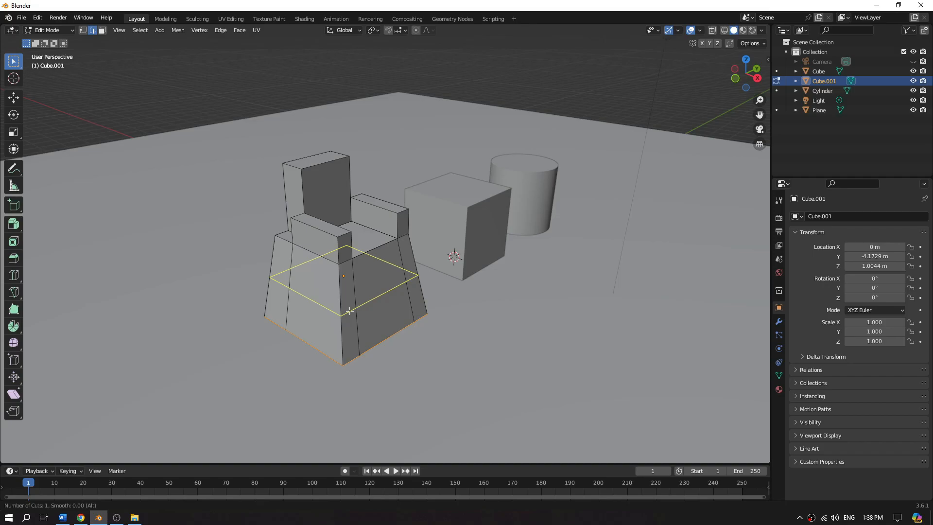
click(350, 311)
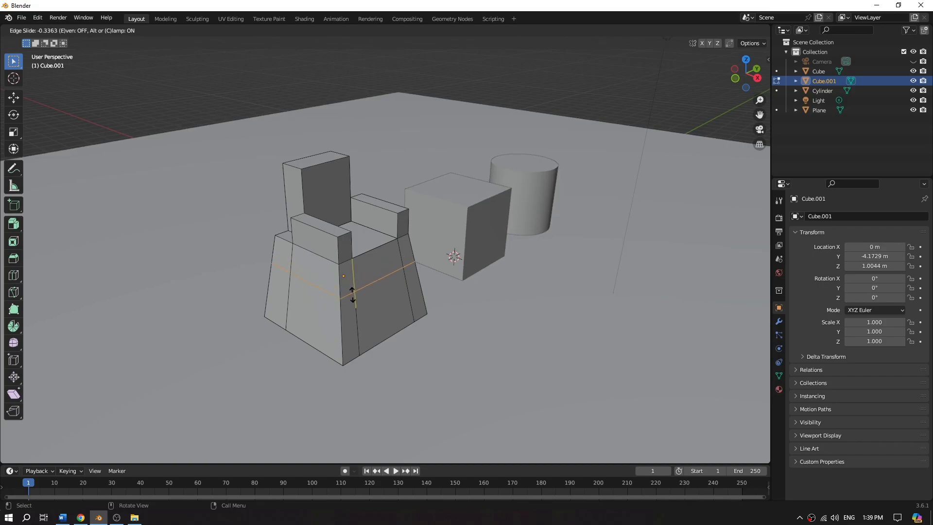
click(357, 335)
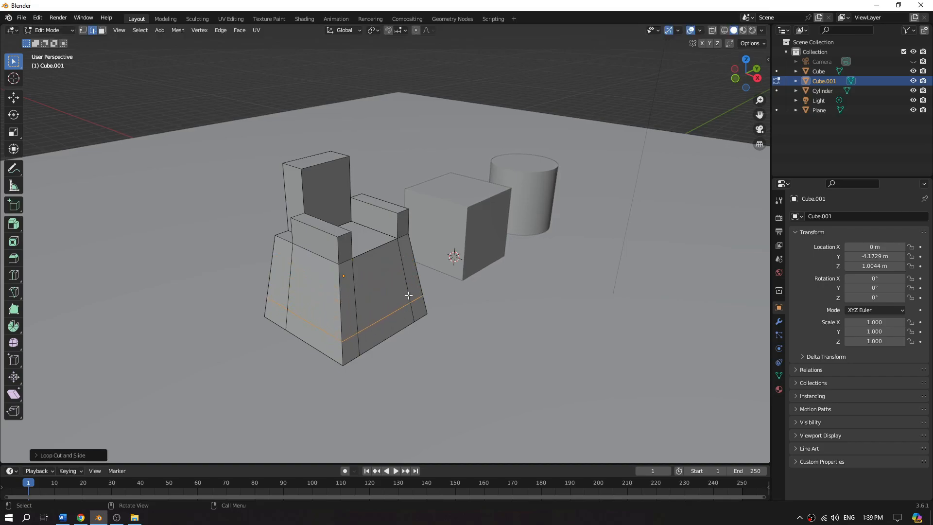
middle_drag(427, 267, 331, 261)
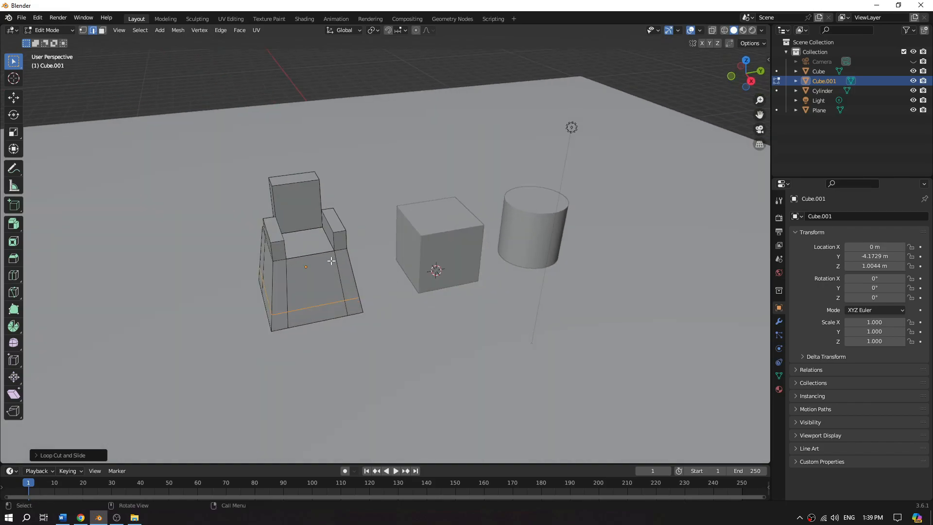
- Add three evenly spaced, centred vertical loop cuts through the chair's backrest, seat and front
key(ctrl+r)
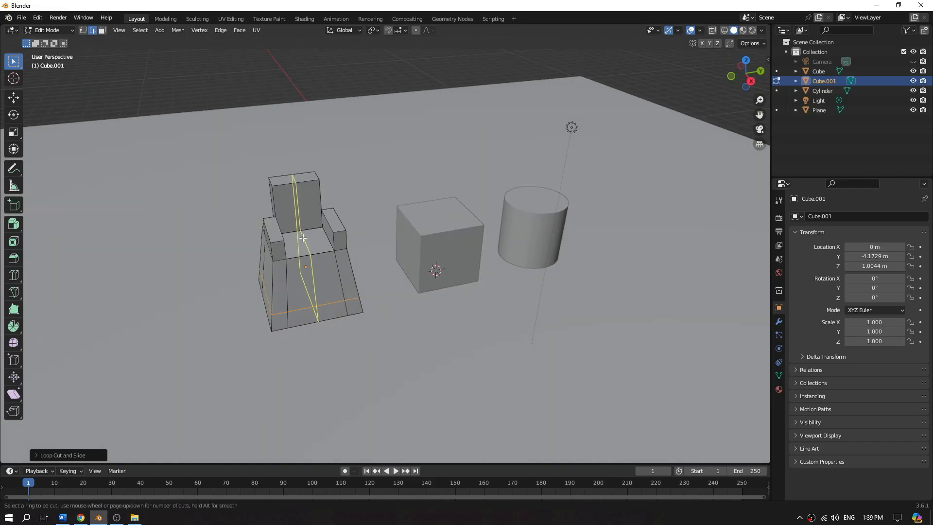
scroll(303, 238, up, 1)
click(303, 238)
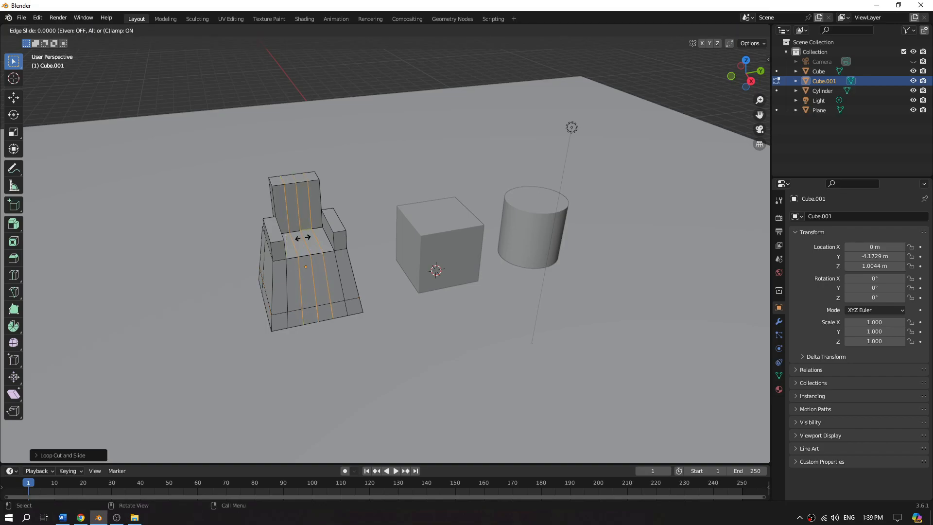
right_click(331, 246)
- Add one horizontal loop cut around the upper part of the chair's base and slide it slightly up towards the seat
middle_drag(332, 245, 394, 255)
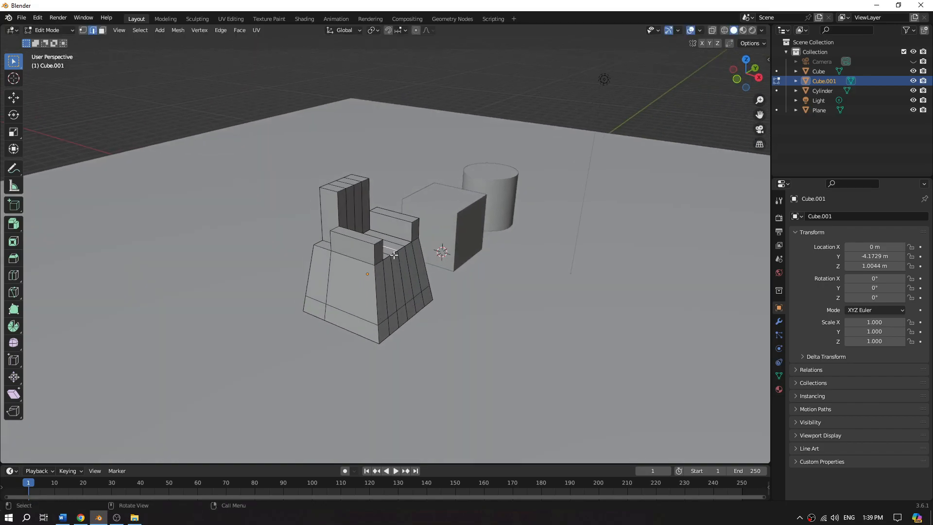
key(ctrl+r)
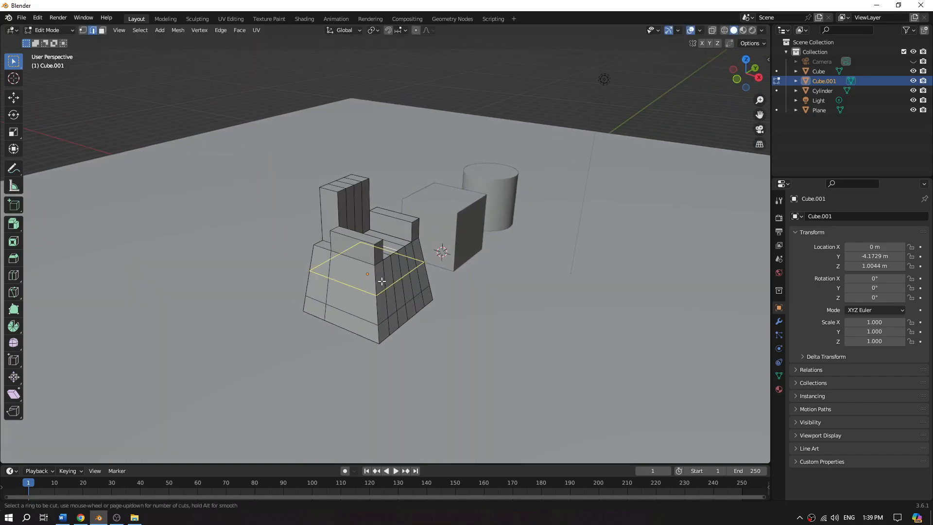
click(382, 281)
click(381, 280)
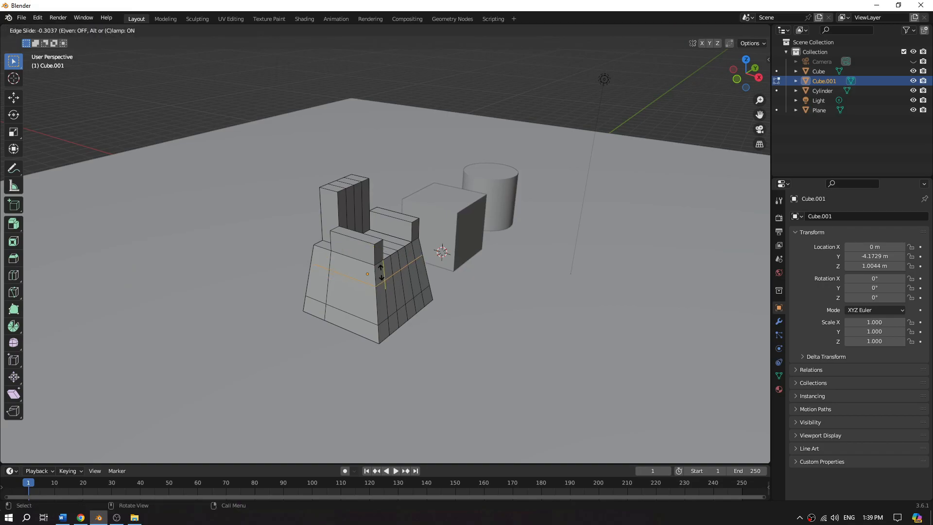
middle_drag(458, 275, 375, 258)
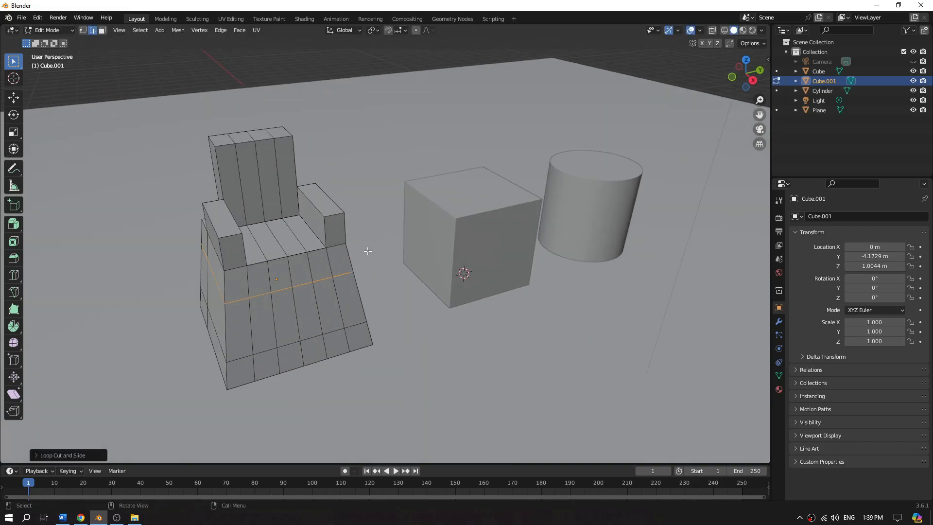
- Extrude two adjacent faces on the base's front just below the seat outward and scale the extruded faces up
click(267, 242)
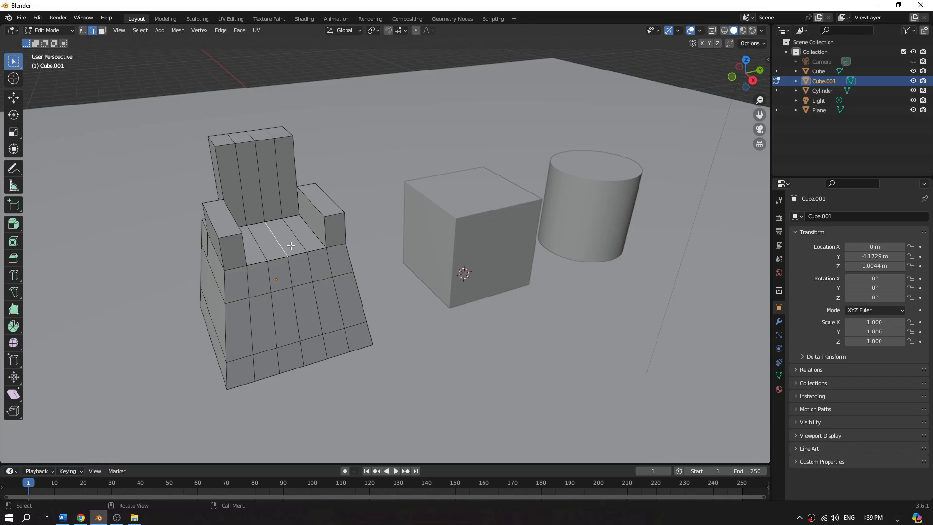
key(3)
click(290, 245)
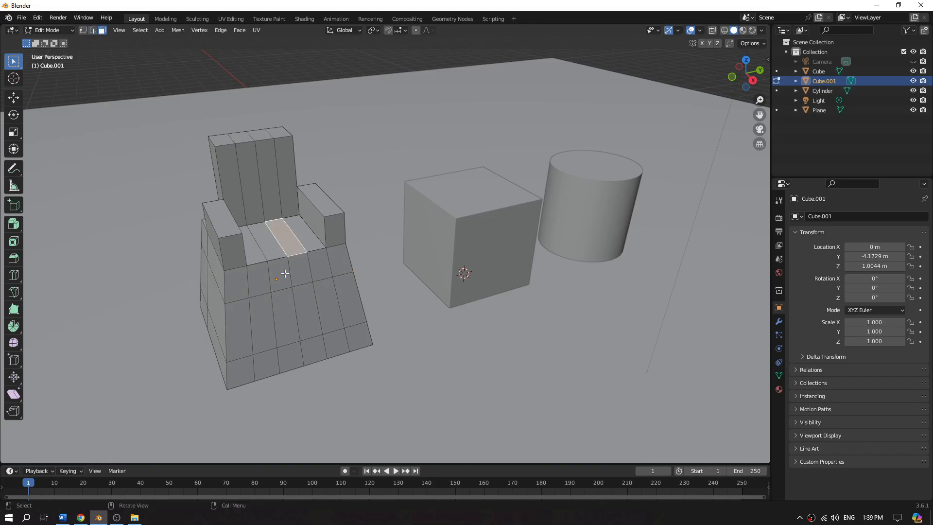
click(278, 274)
shift+click(299, 274)
middle_drag(299, 274, 344, 264)
key(e)
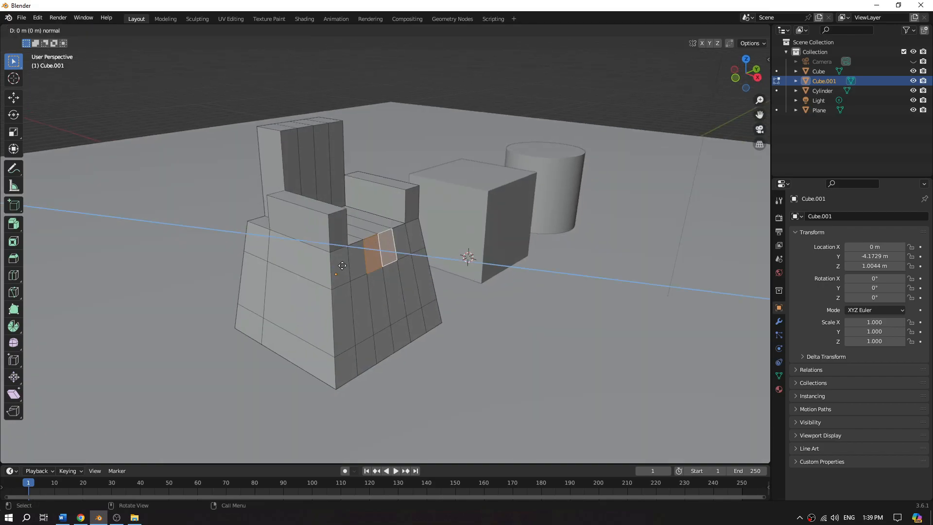
click(372, 265)
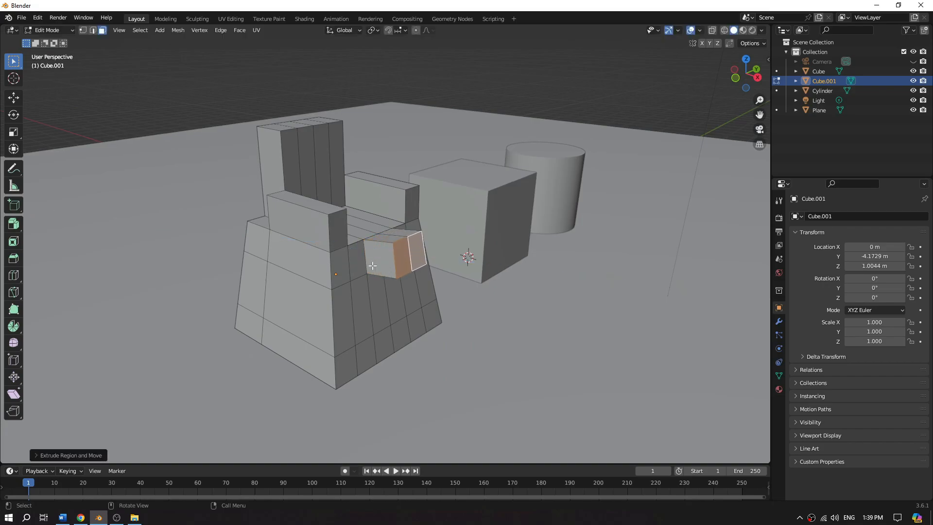
key(s)
click(338, 272)
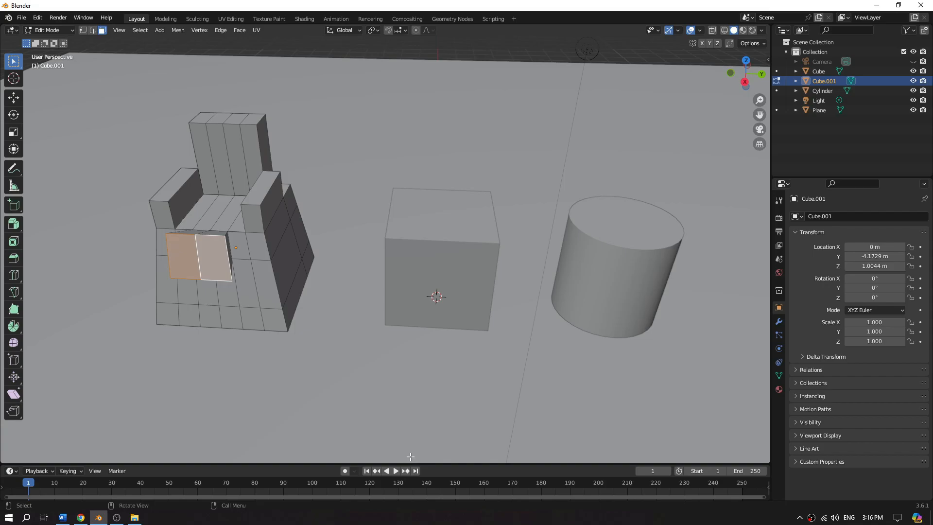
- Leave Edit Mode on the chair and add a UV sphere to the scene
key(Tab)
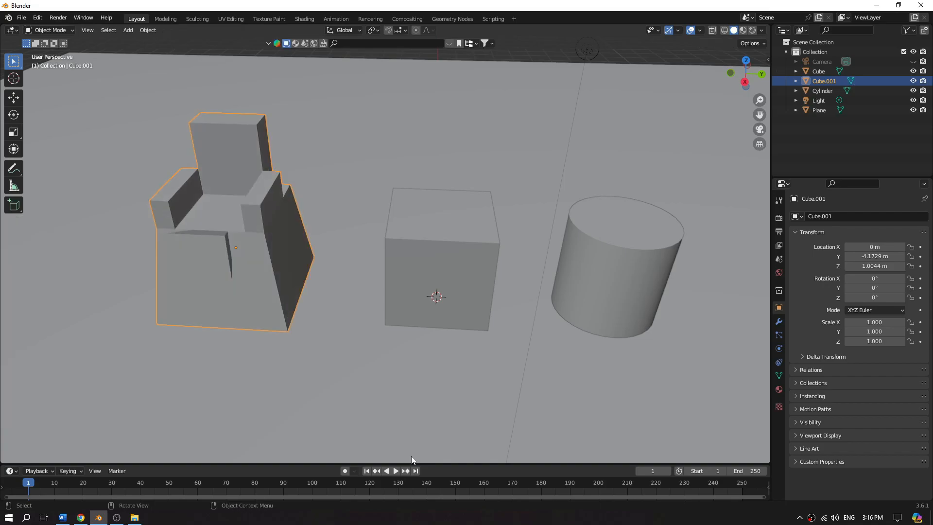
scroll(412, 452, down, 4)
shift+middle_drag(522, 372, 440, 408)
click(129, 31)
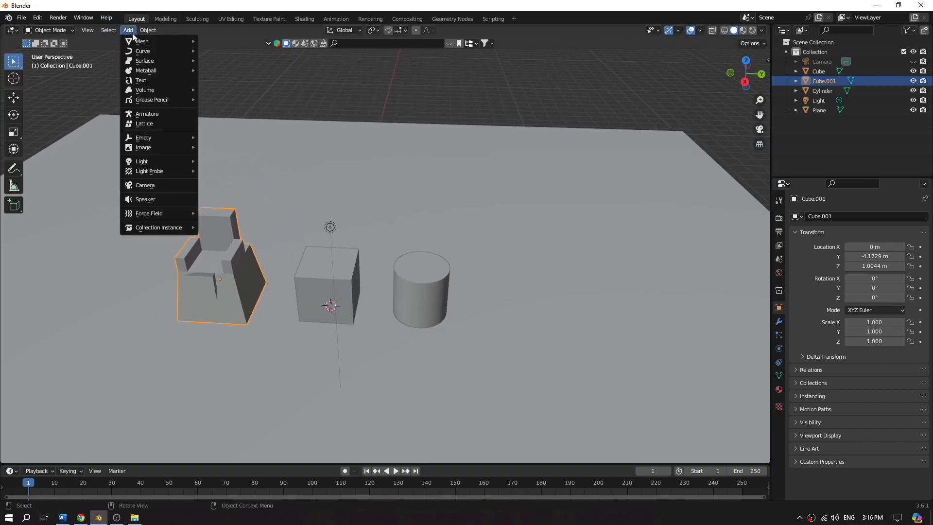
mouse_move(145, 42)
click(239, 69)
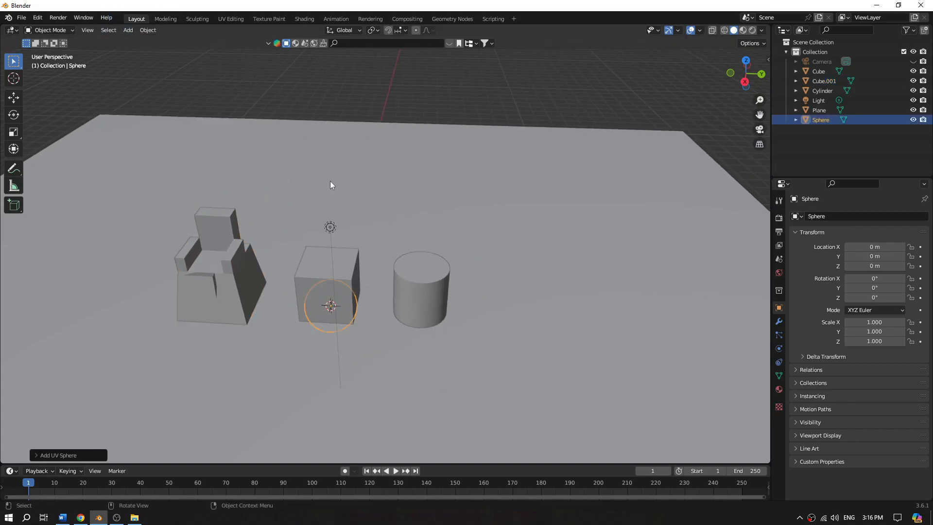
- Move the sphere behind the other objects to about X -9.5 m and raise it to about Z 1.86 m
key(g)
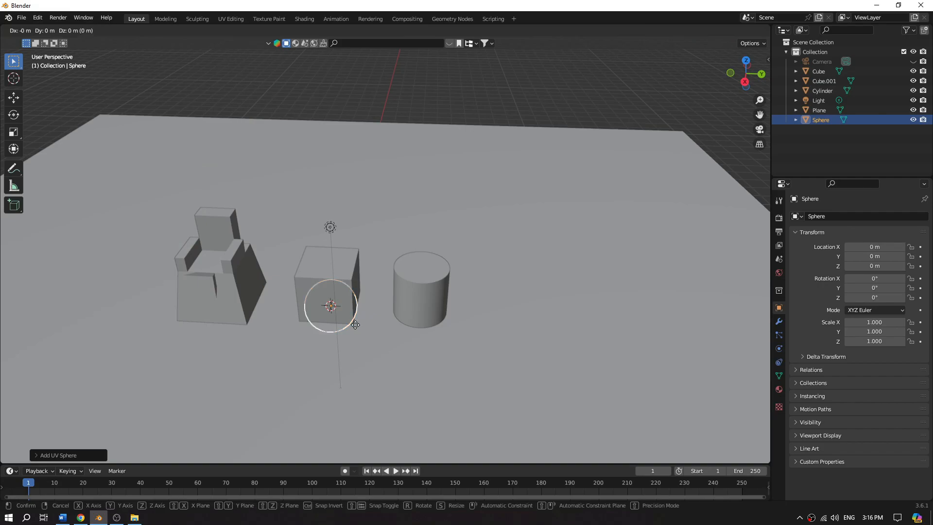
click(386, 213)
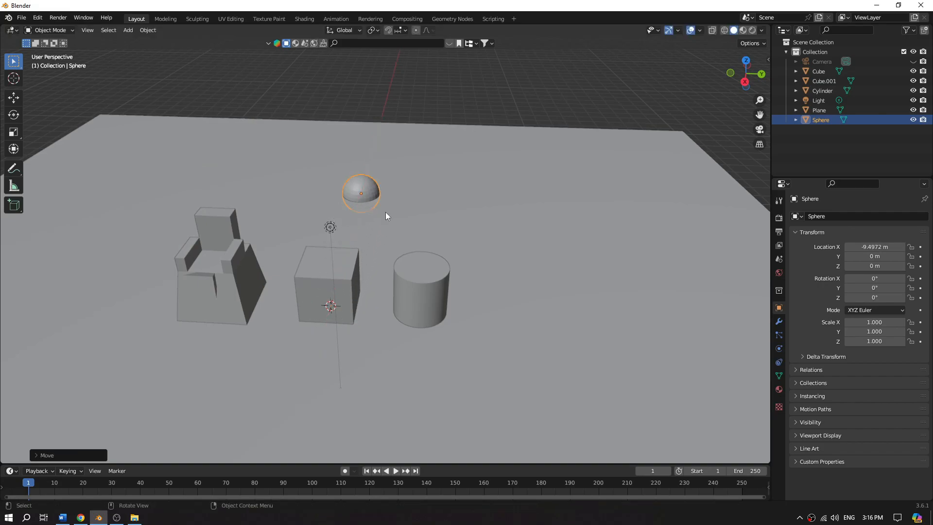
key(g)
key(z)
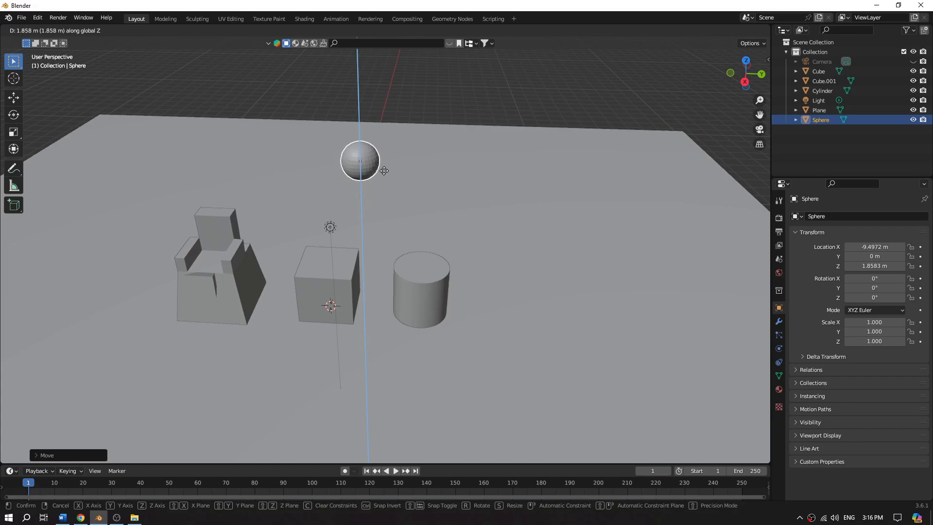
click(402, 171)
- Frame the selected sphere in the view and apply Shade Smooth to it
key(grave)
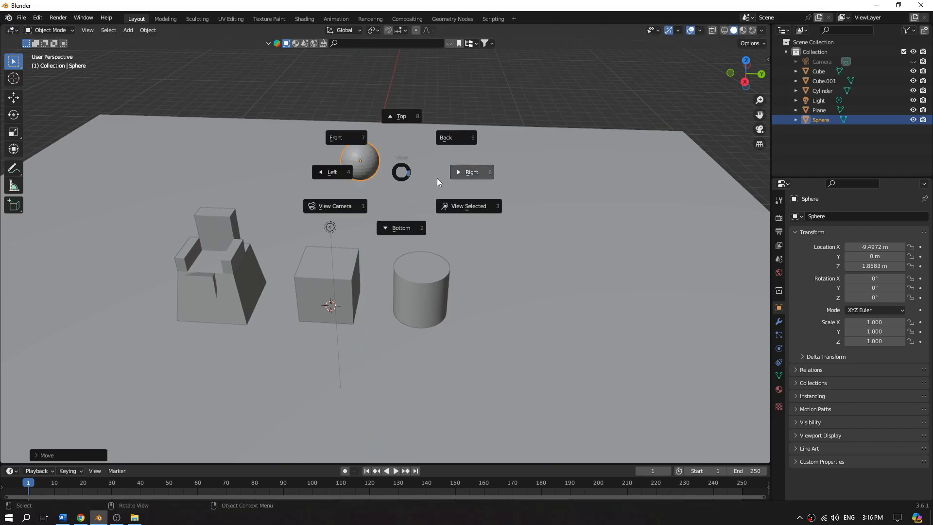
click(465, 205)
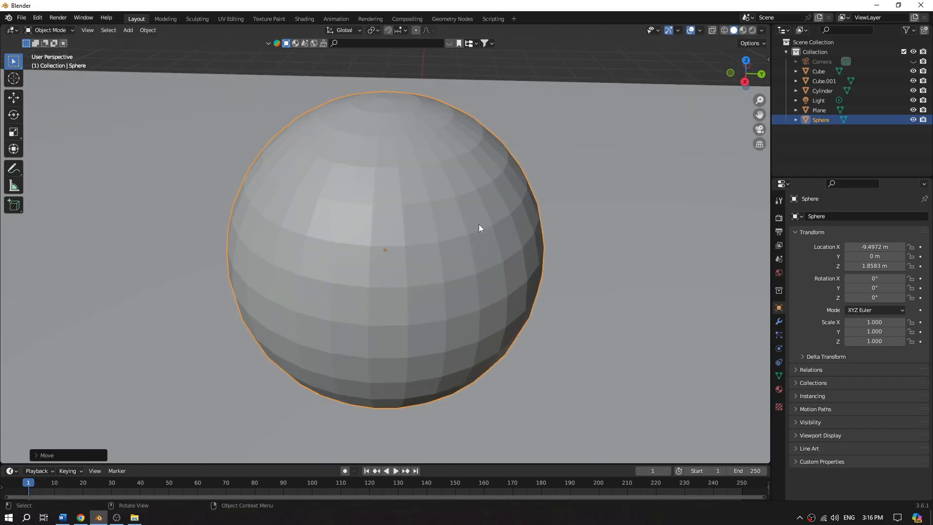
right_click(479, 225)
click(479, 225)
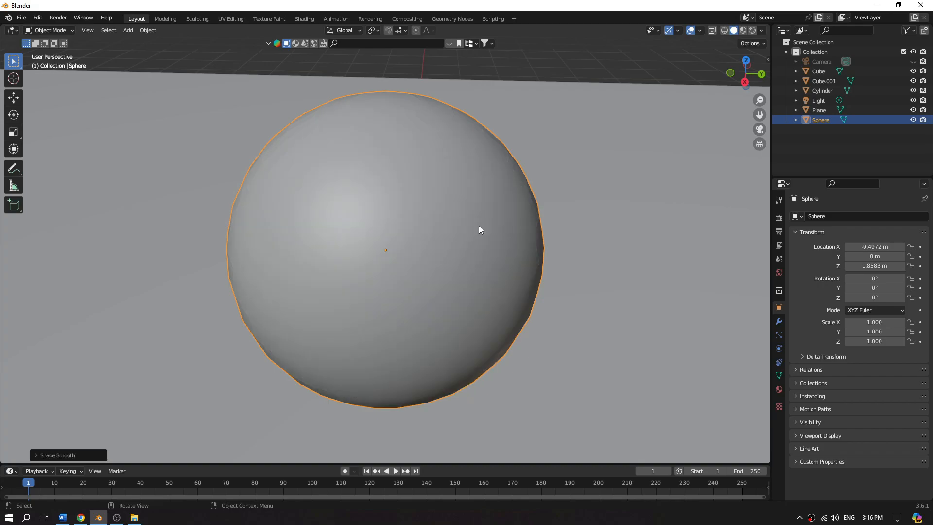
- Examine the smooth-shaded sphere's outline from a distance and up close
scroll(550, 199, down, 1)
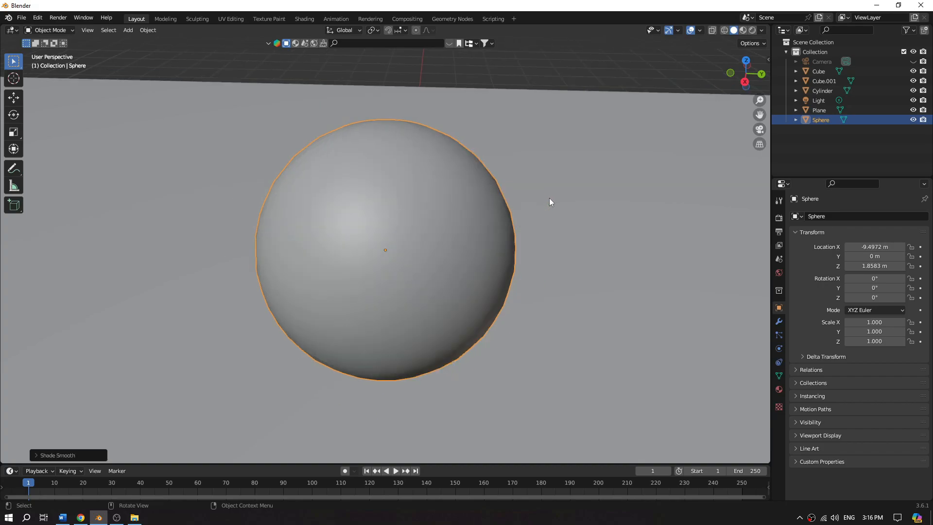
scroll(549, 201, down, 3)
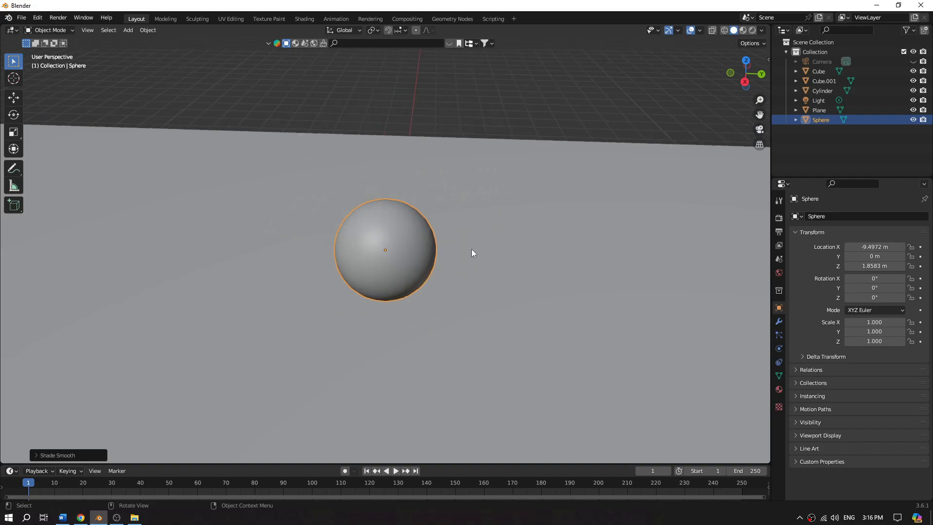
scroll(459, 252, up, 3)
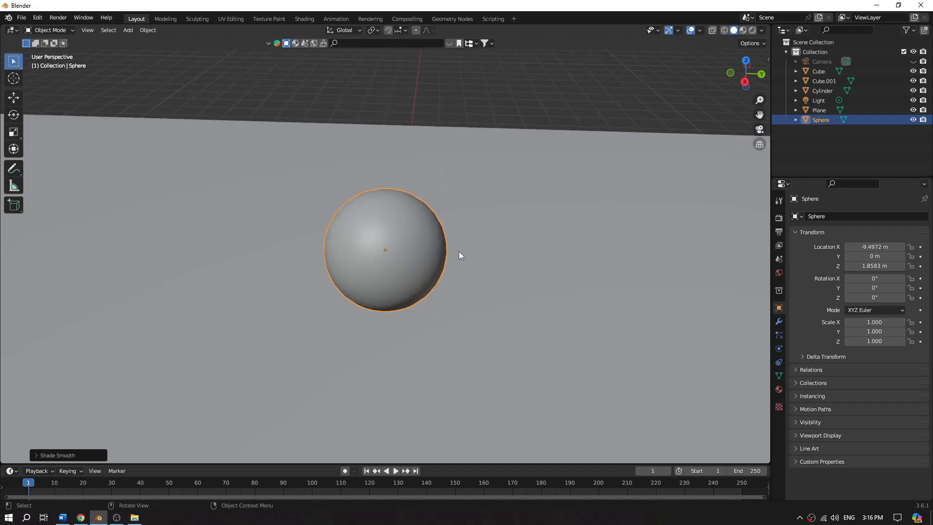
shift+middle_drag(395, 190, 441, 217)
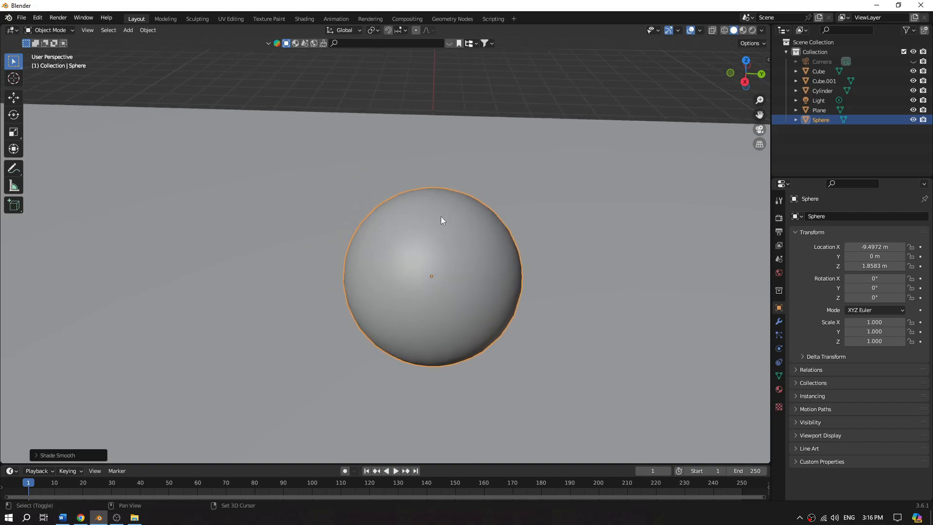
scroll(392, 205, up, 4)
scroll(392, 206, up, 2)
shift+middle_drag(383, 162, 422, 237)
scroll(386, 232, up, 4)
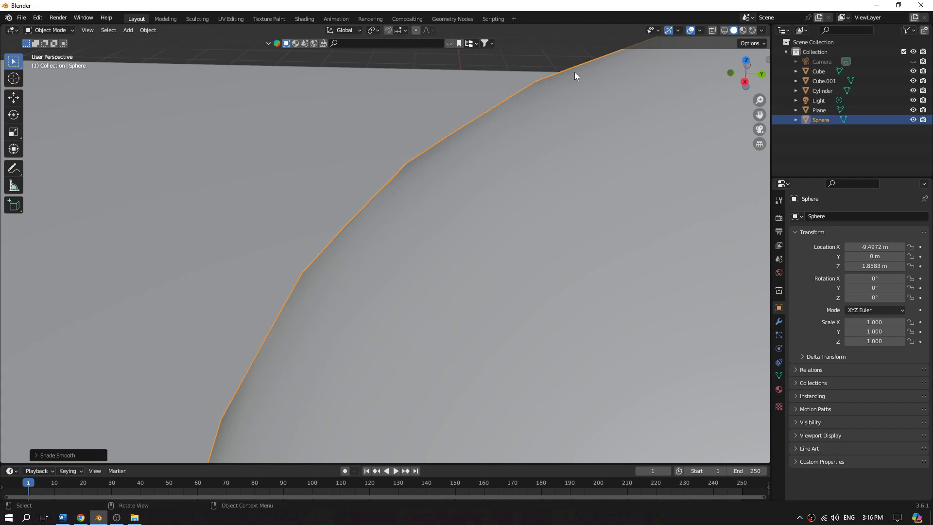
scroll(521, 253, down, 5)
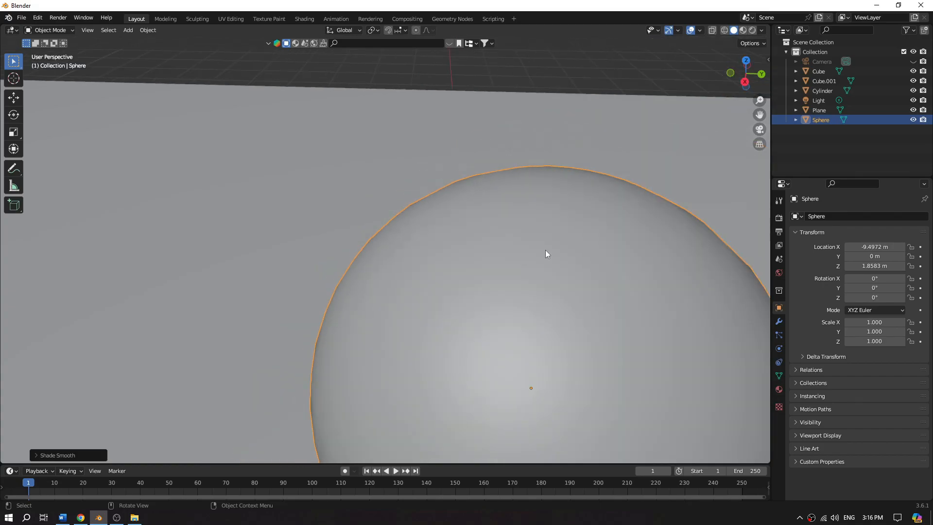
shift+middle_drag(579, 263, 522, 221)
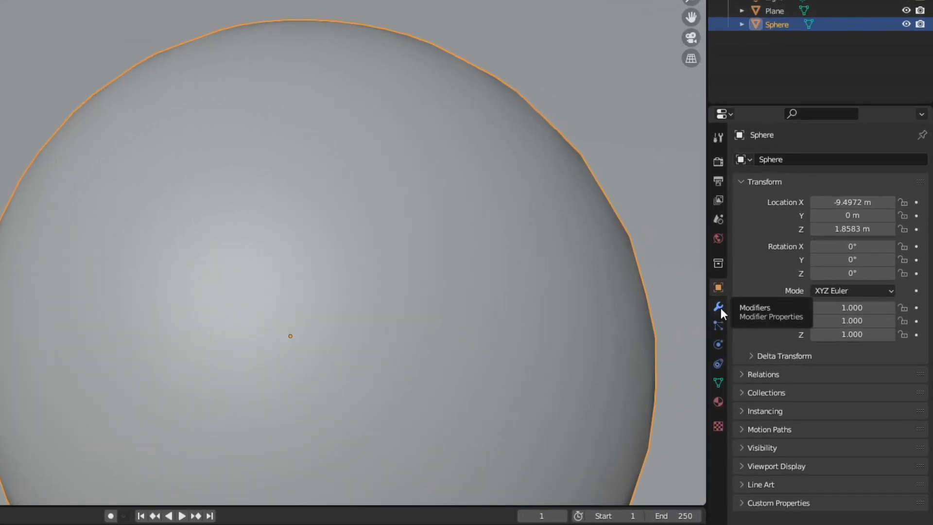
- Add a Subdivision Surface modifier to the sphere and inspect its outline up close
click(718, 307)
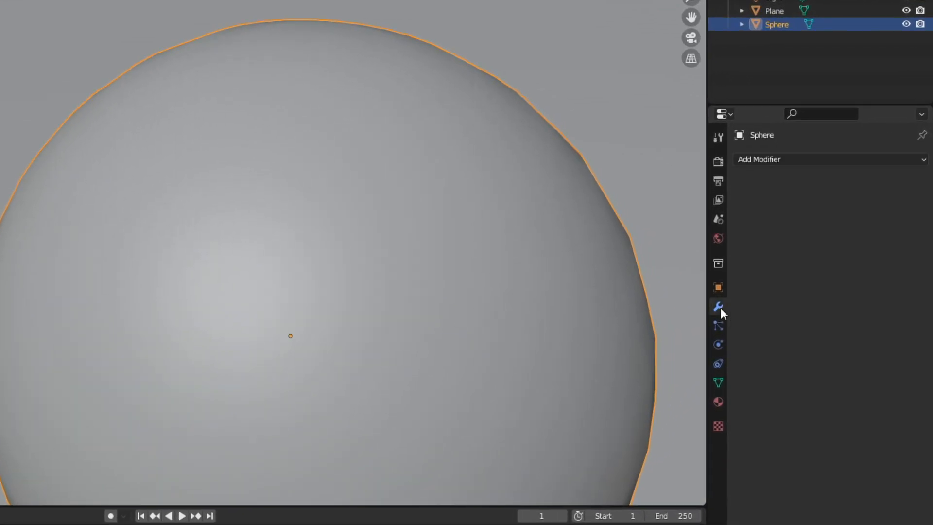
click(773, 161)
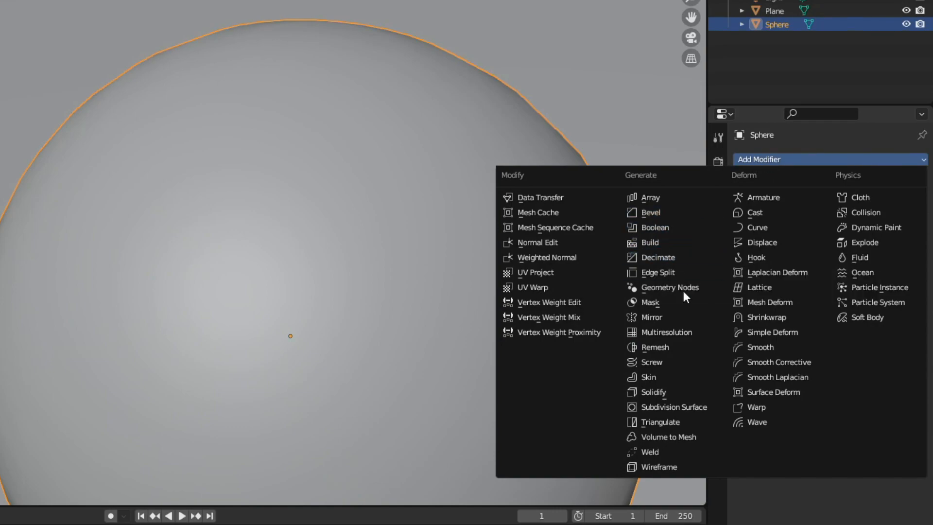
click(697, 415)
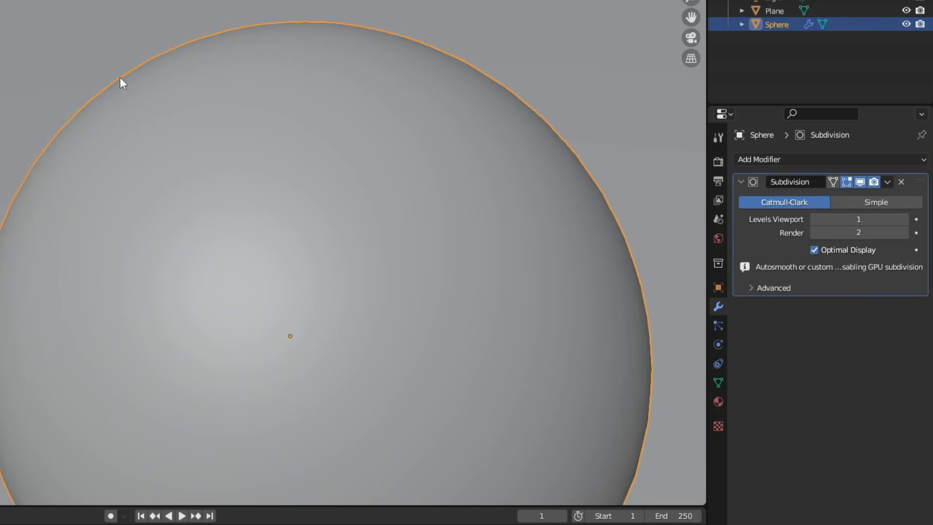
scroll(236, 204, up, 3)
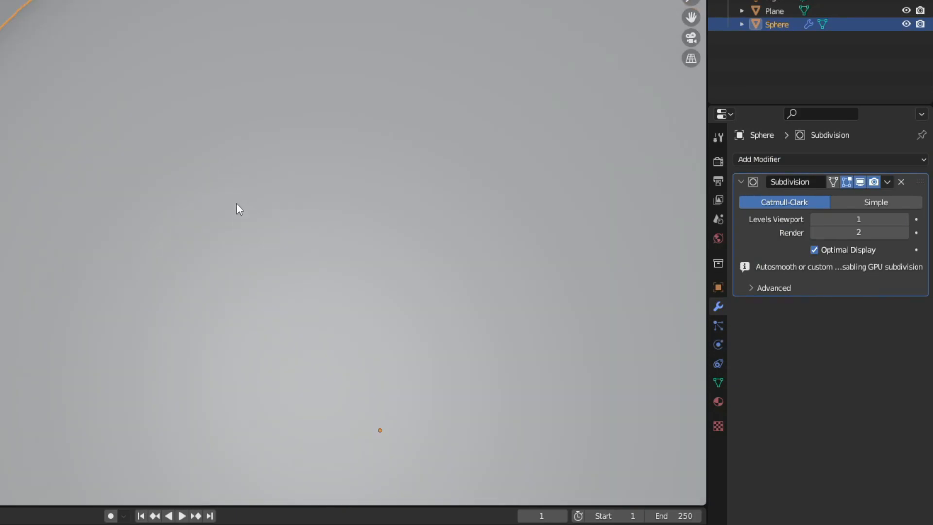
scroll(223, 253, down, 2)
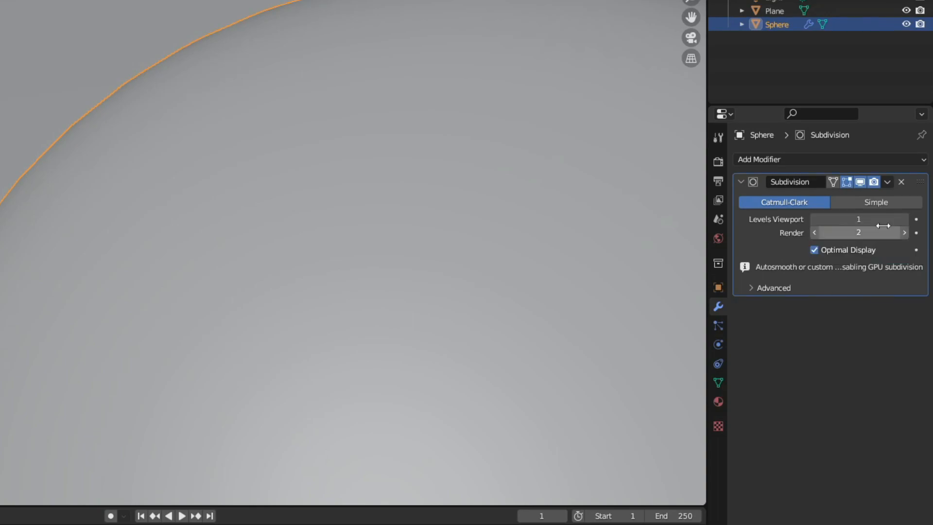
- Set the Subdivision modifier's viewport level to 0, compare the sphere's outline, and set the level back to 1
click(814, 219)
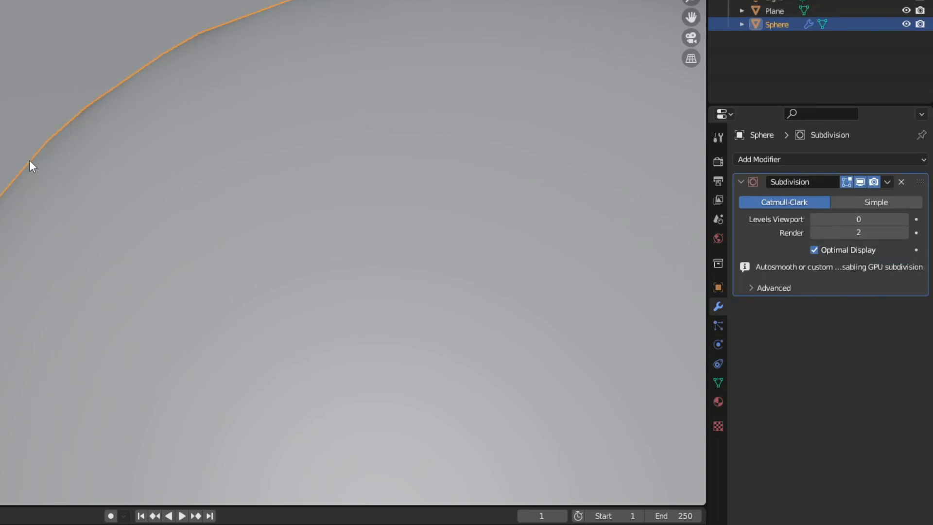
shift+middle_drag(264, 127, 244, 175)
scroll(244, 175, up, 2)
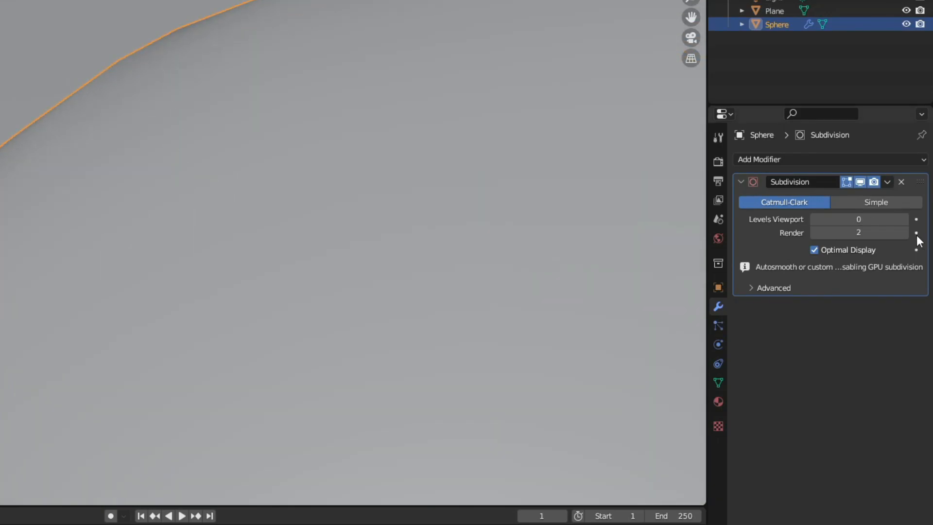
click(904, 220)
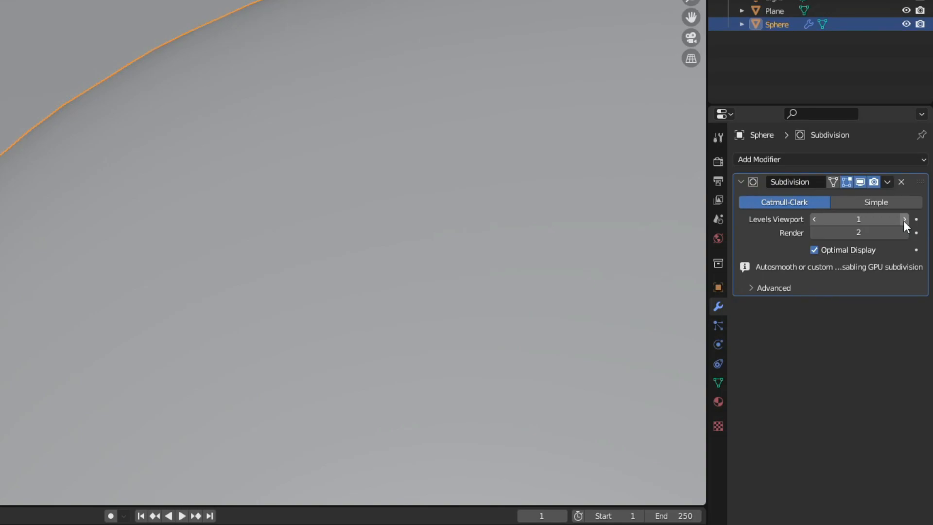
- Raise the sphere's Subdivision viewport level to 5 for comparison and bring it down to 2
click(904, 219)
click(904, 221)
click(904, 221)
click(904, 221)
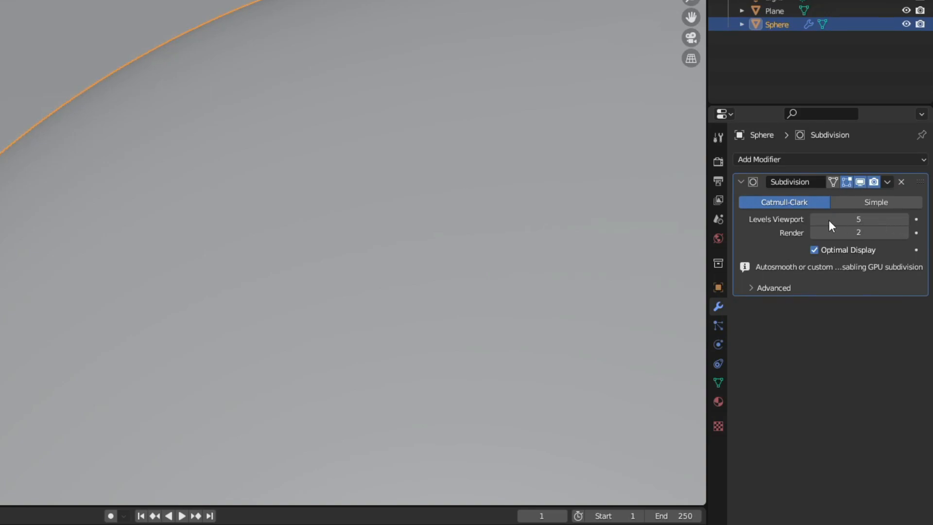
click(814, 219)
- Examine the subdivided sphere's outline and surface from a distance and up close
scroll(559, 331, down, 4)
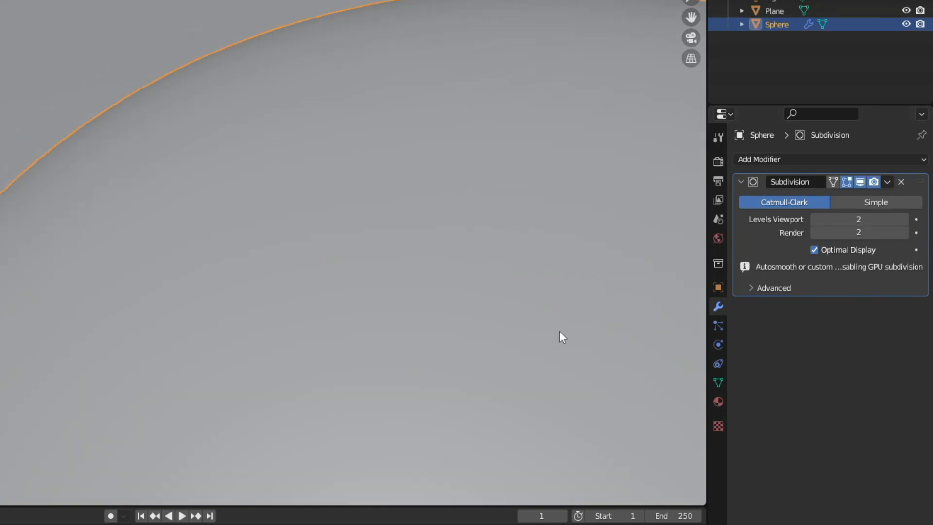
scroll(559, 331, down, 4)
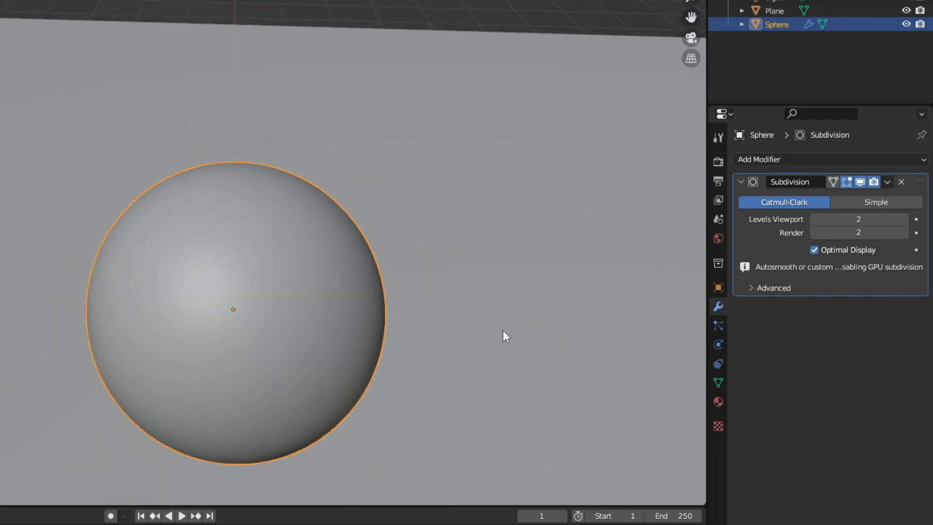
scroll(307, 305, up, 3)
scroll(307, 305, up, 5)
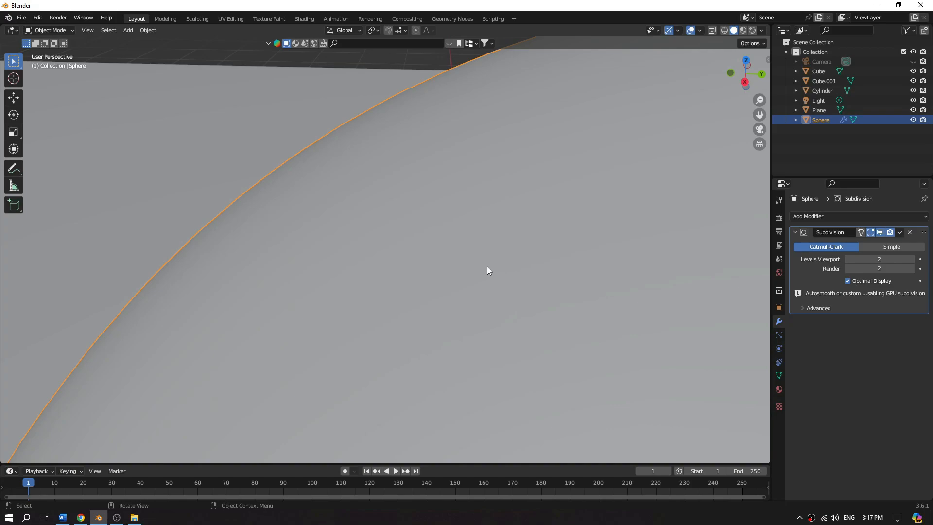
scroll(487, 267, down, 4)
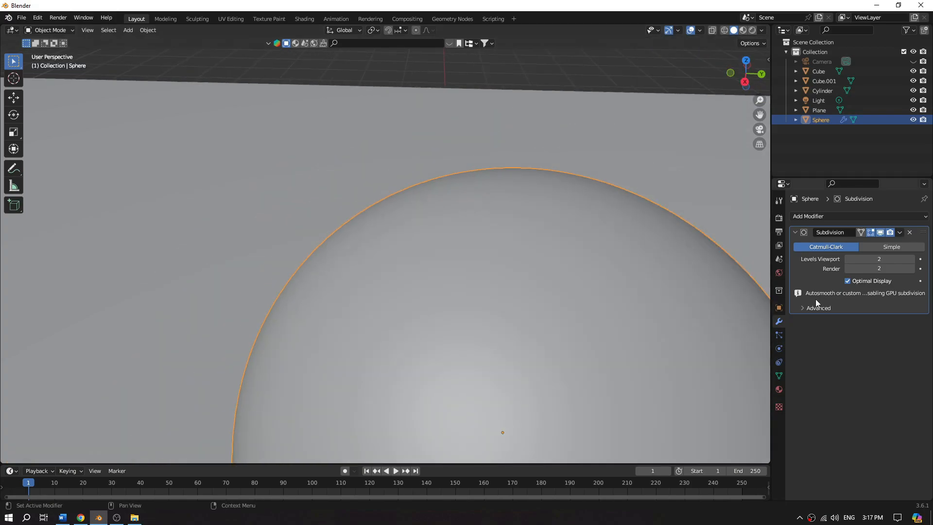
scroll(641, 334, down, 3)
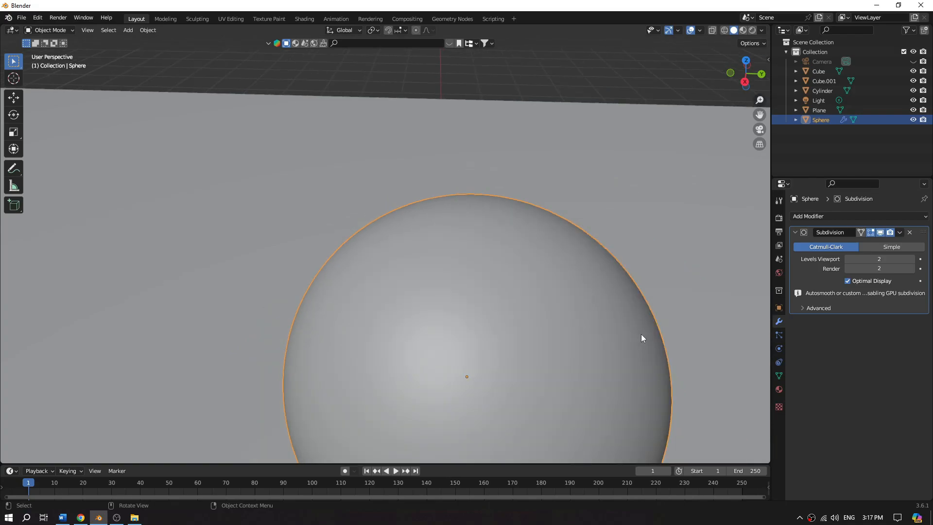
scroll(606, 352, down, 3)
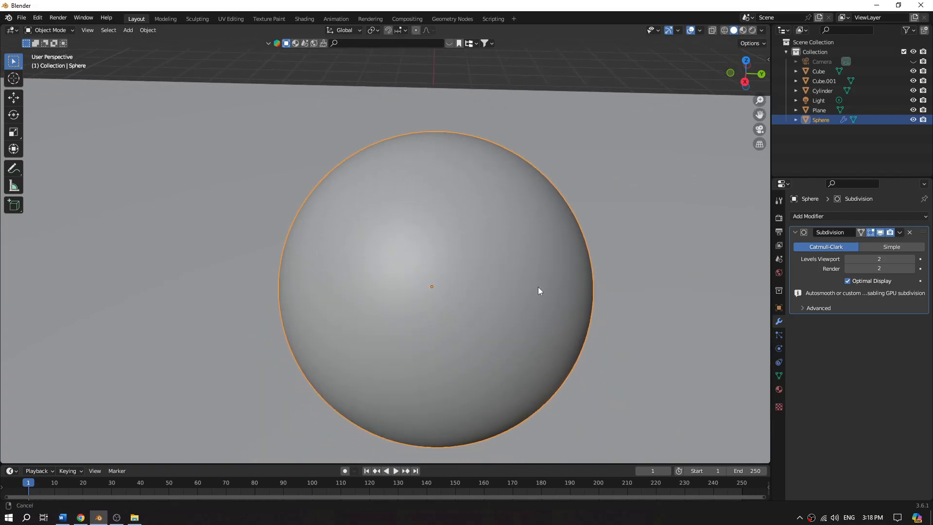
scroll(534, 286, down, 1)
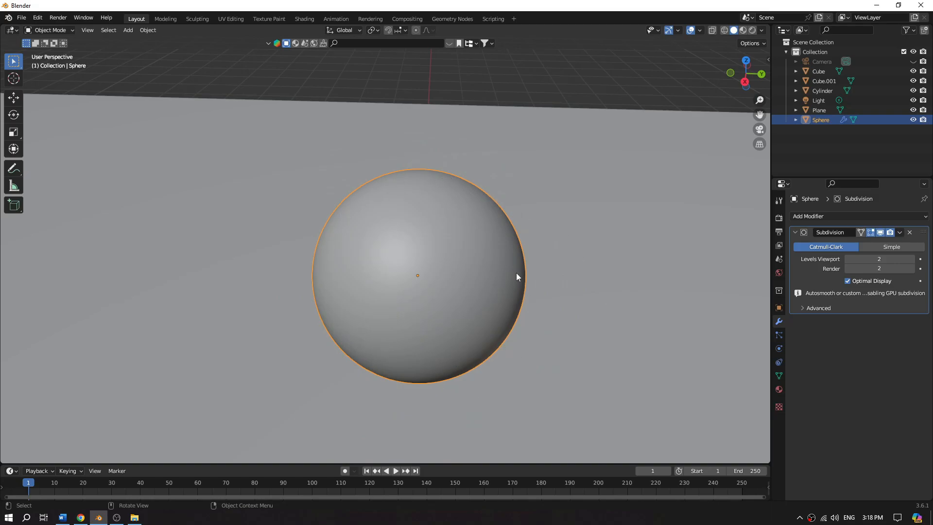
- Select the cube between the chair shape and the cylinder and add a Subdivision Surface modifier to it
scroll(526, 348, down, 4)
middle_drag(525, 355, 618, 302)
scroll(551, 313, down, 2)
click(465, 268)
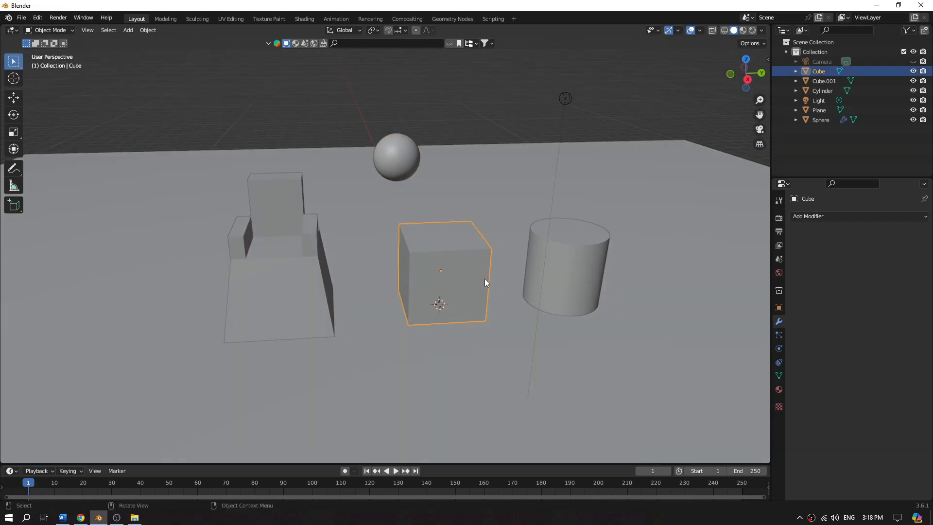
scroll(485, 279, up, 4)
shift+middle_drag(600, 297, 489, 297)
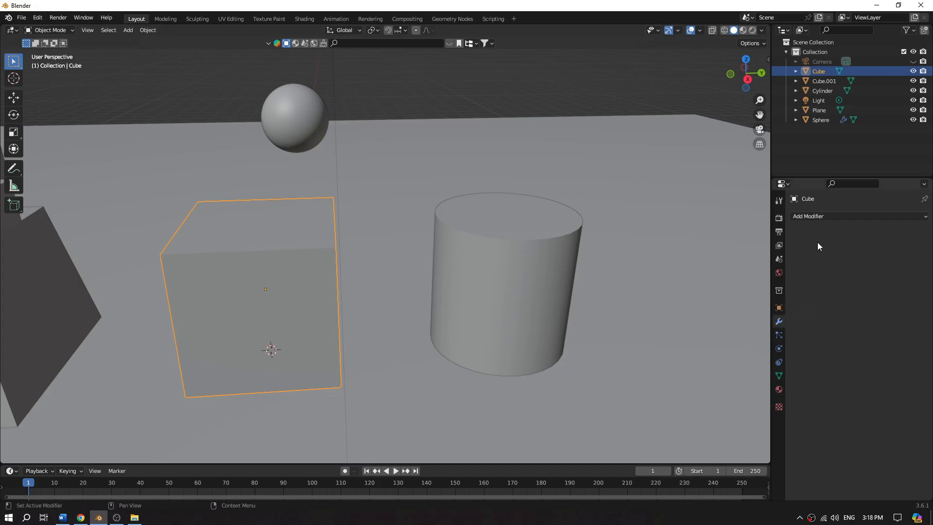
click(816, 217)
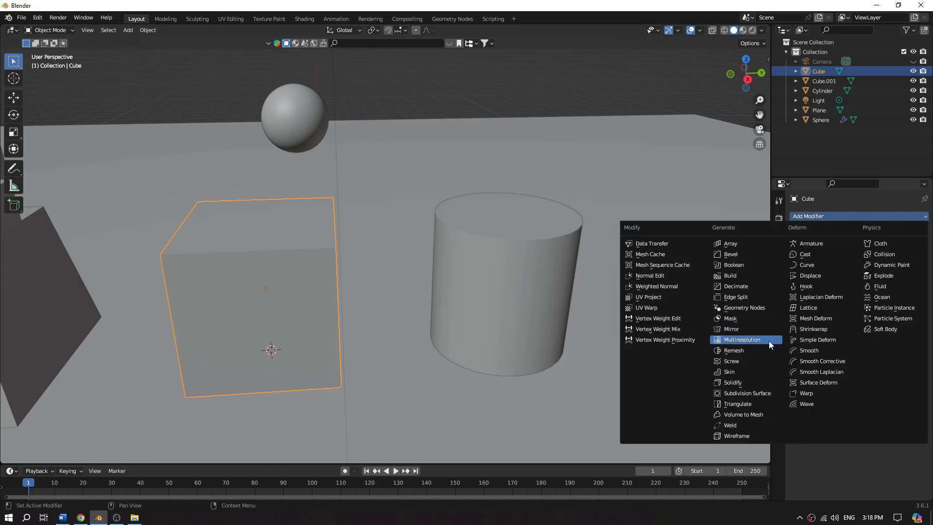
click(749, 393)
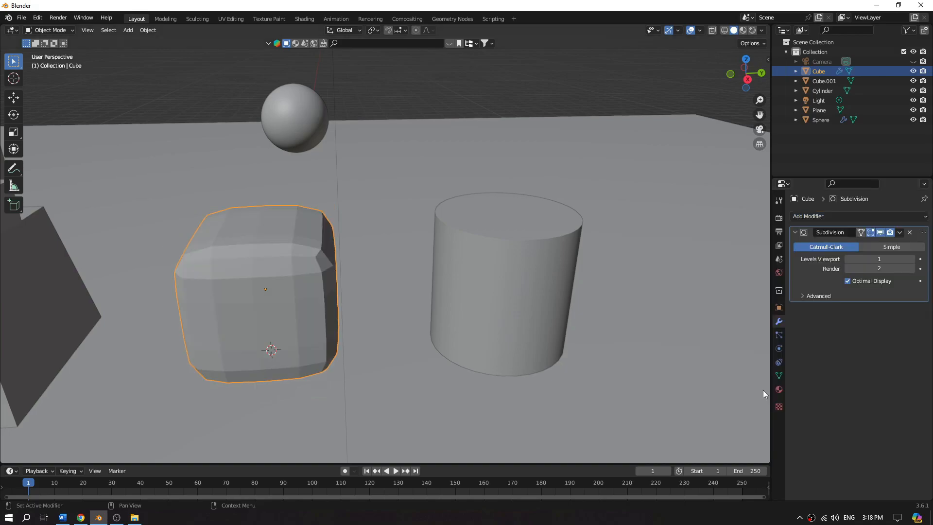
- Apply Shade Auto Smooth to the subdivided cube and inspect its rounded surface
middle_drag(467, 329, 433, 318)
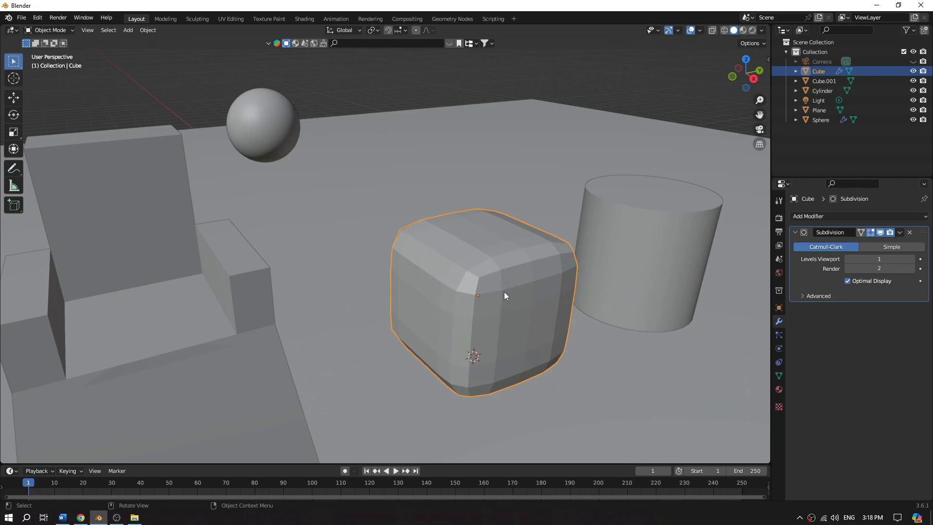
key(Tab)
key(Tab)
right_click(504, 295)
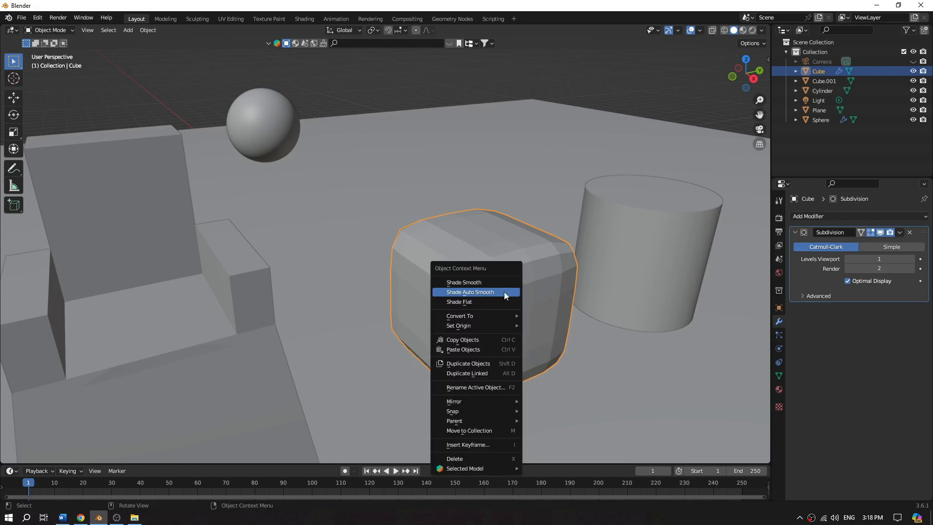
click(503, 292)
mouse_move(540, 293)
middle_down()
mouse_move(497, 295)
mouse_move(553, 290)
mouse_move(537, 291)
middle_up()
scroll(531, 288, up, 3)
scroll(530, 288, down, 5)
scroll(348, 287, up, 2)
middle_drag(289, 291, 386, 296)
- In Edit Mode, add two loop cuts to the cube and slide both tight against its side edge facing the chair shape
key(Tab)
scroll(399, 296, up, 2)
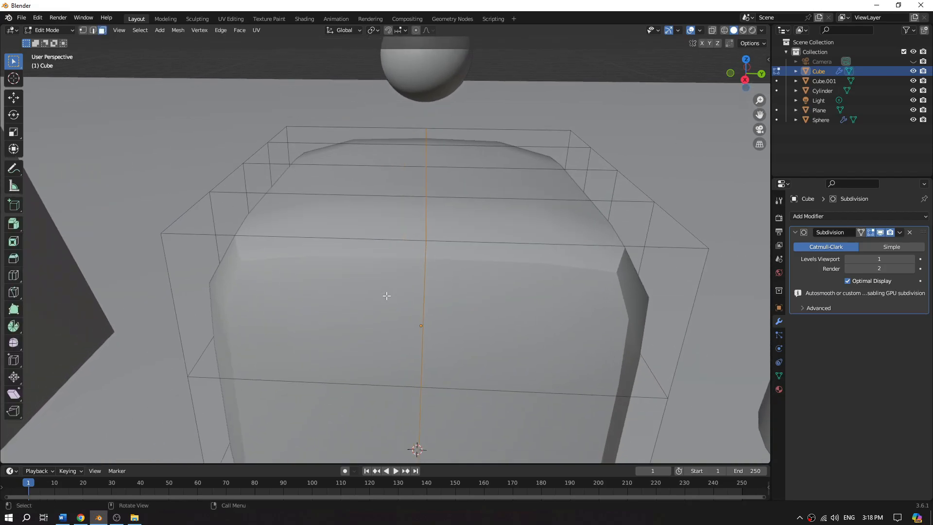
scroll(387, 296, down, 2)
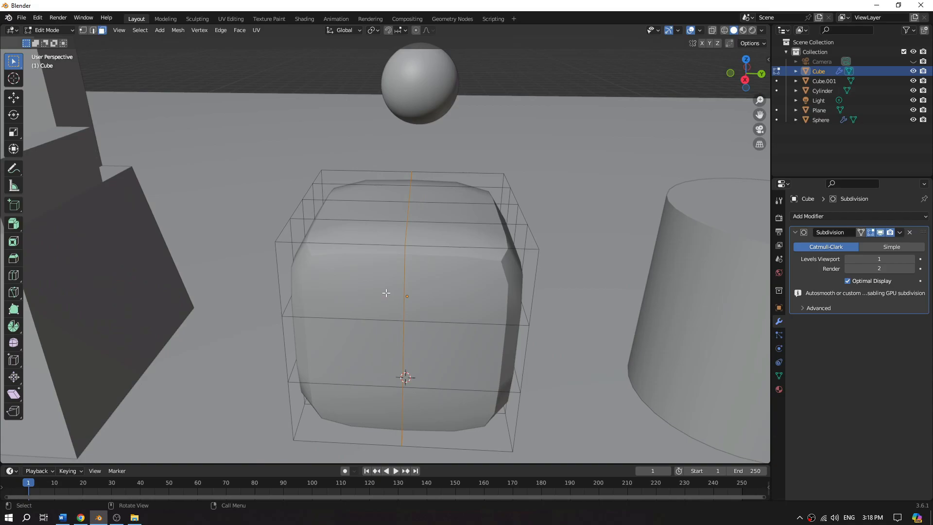
middle_drag(387, 295, 381, 246)
key(ctrl+r)
click(392, 227)
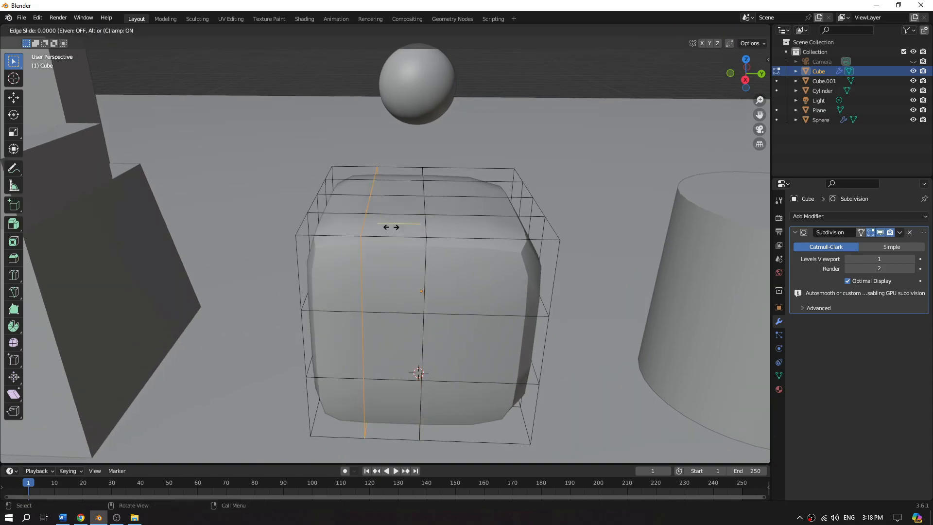
click(326, 231)
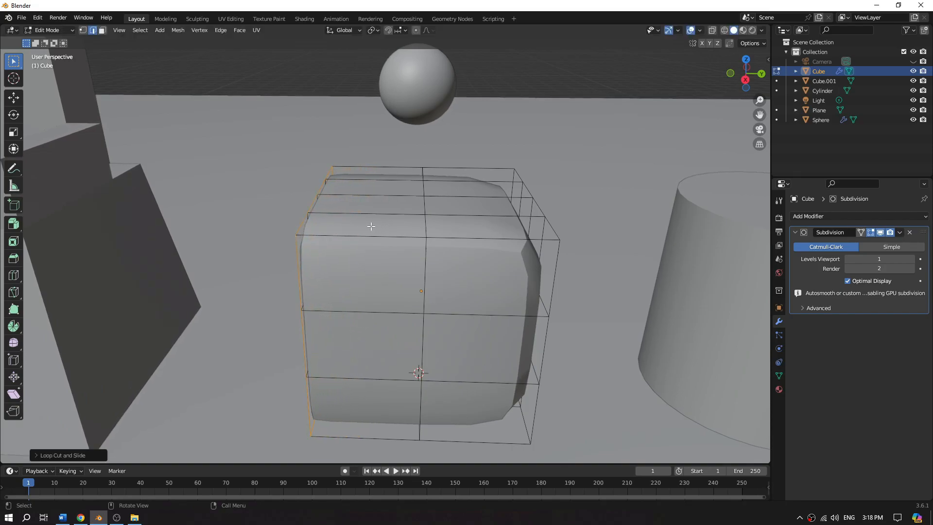
click(386, 208)
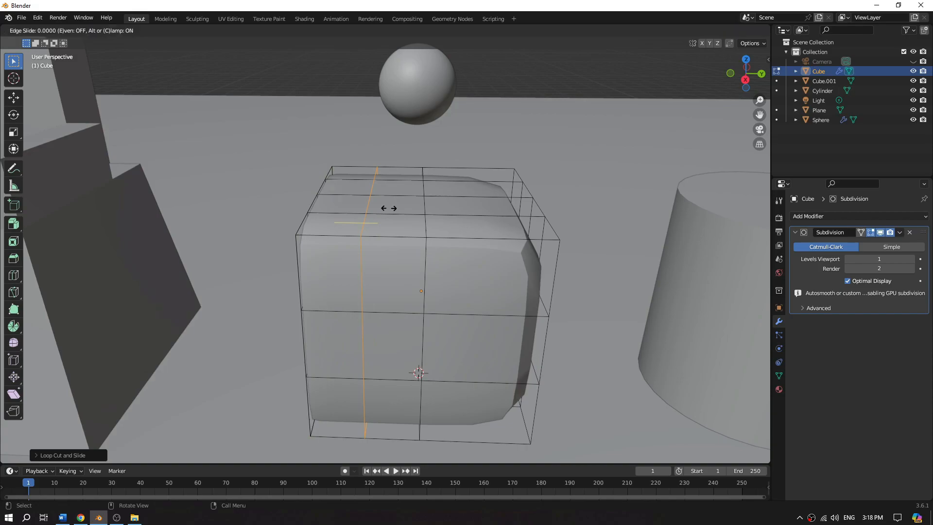
click(330, 213)
- Add a loop cut running across the cube's top and slide it fully onto the front edge
scroll(382, 222, down, 4)
middle_drag(382, 222, 412, 246)
shift+middle_drag(266, 239, 278, 254)
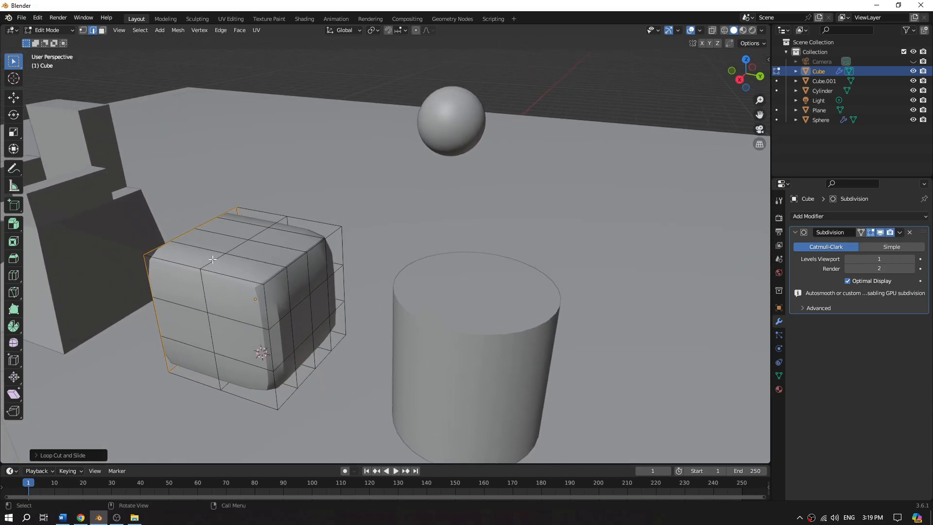
scroll(224, 260, up, 4)
shift+middle_drag(222, 262, 363, 233)
key(ctrl+r)
click(395, 249)
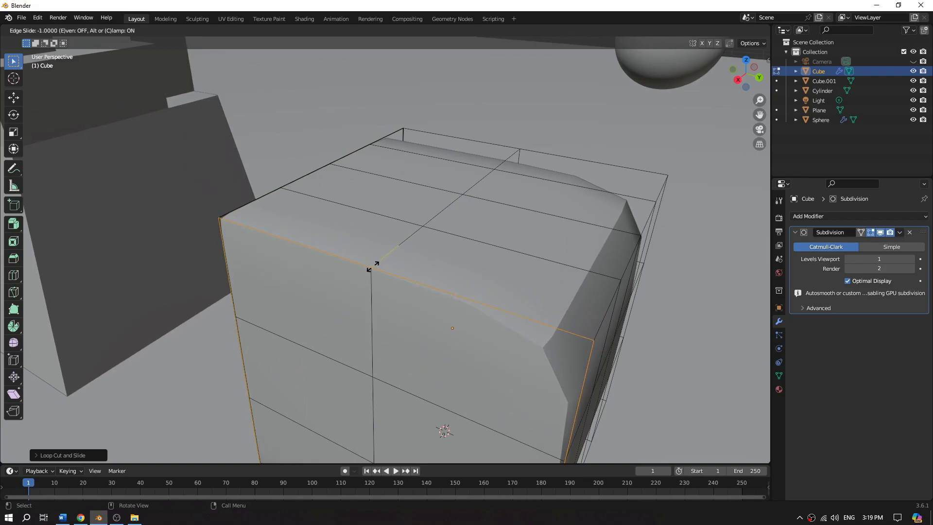
click(375, 264)
- Add another loop cut just behind the cube's front edge, return to Object Mode and check the sharpened edges
key(ctrl+r)
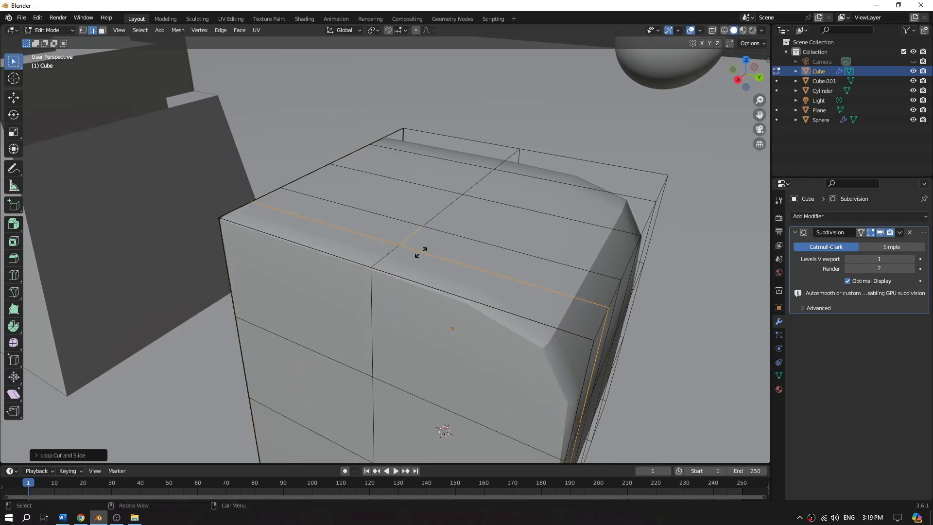
click(418, 251)
click(400, 271)
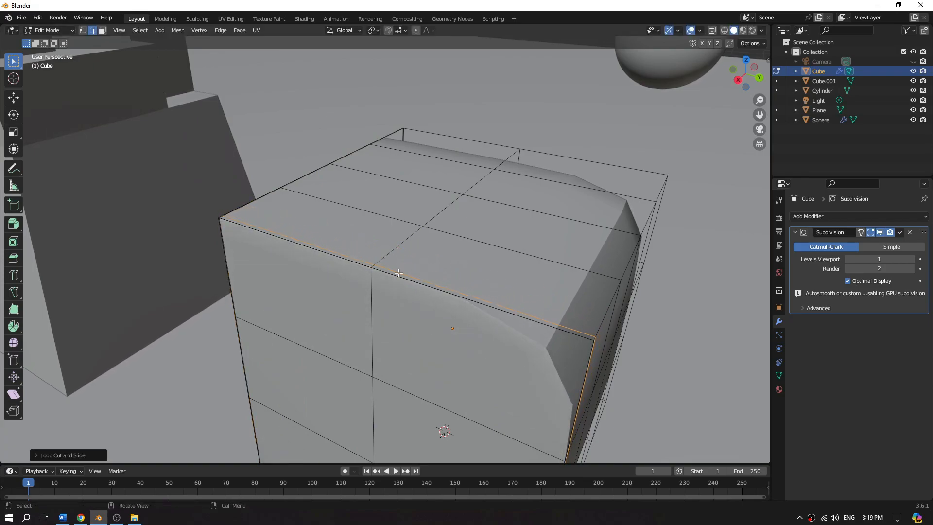
key(Tab)
scroll(537, 295, up, 4)
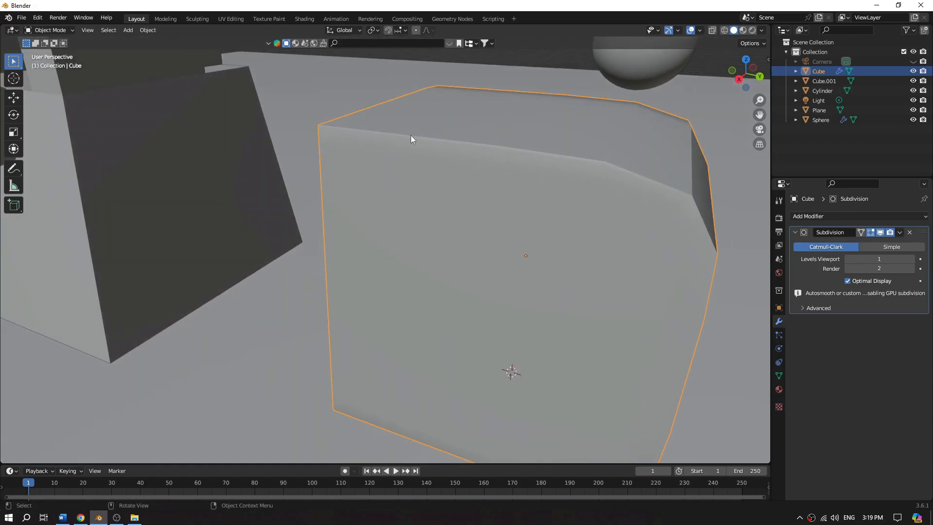
middle_drag(577, 210, 395, 225)
scroll(424, 226, down, 5)
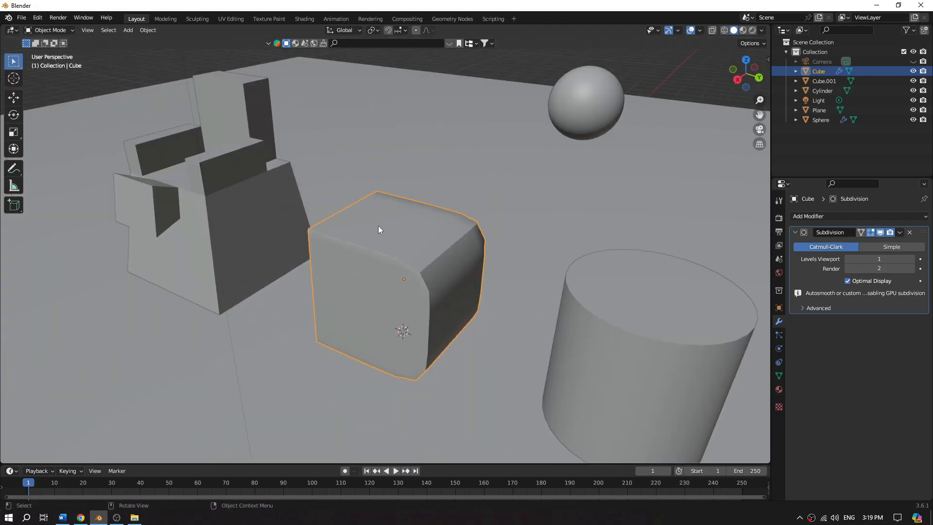
middle_drag(380, 230, 400, 230)
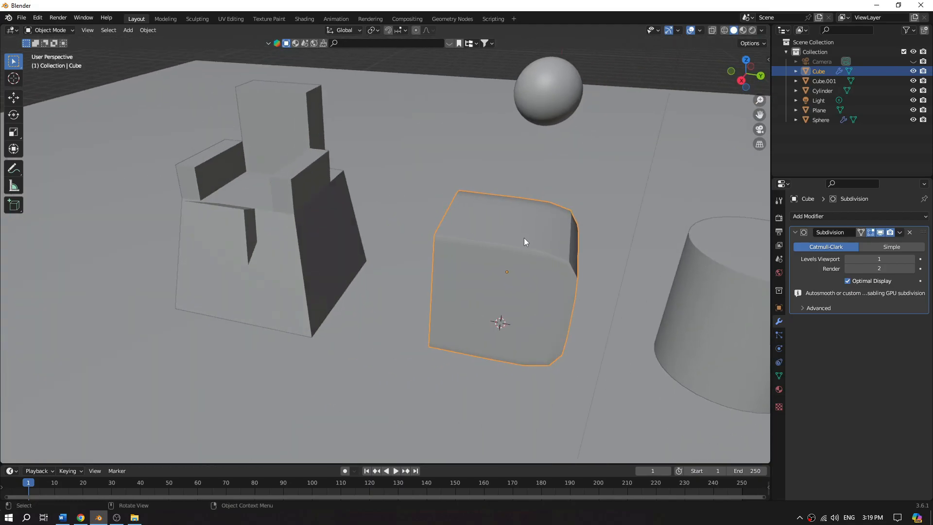
- Add a Subdivision Surface modifier to the cylinder and inspect its top cap and sides
middle_drag(543, 256, 403, 251)
click(470, 269)
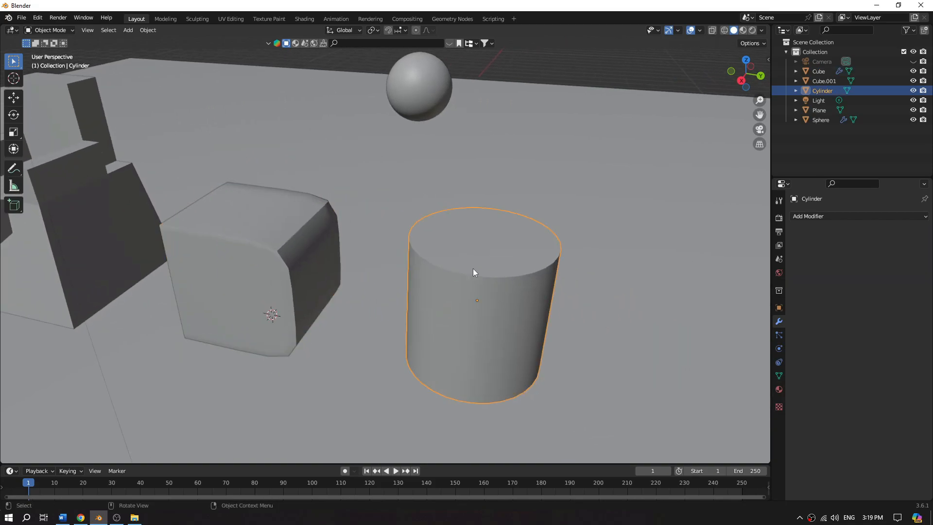
click(817, 218)
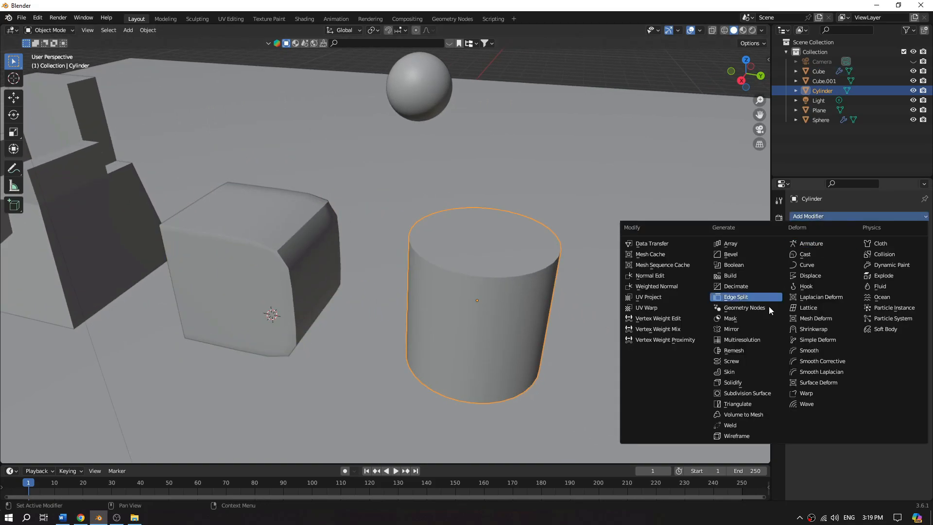
click(755, 392)
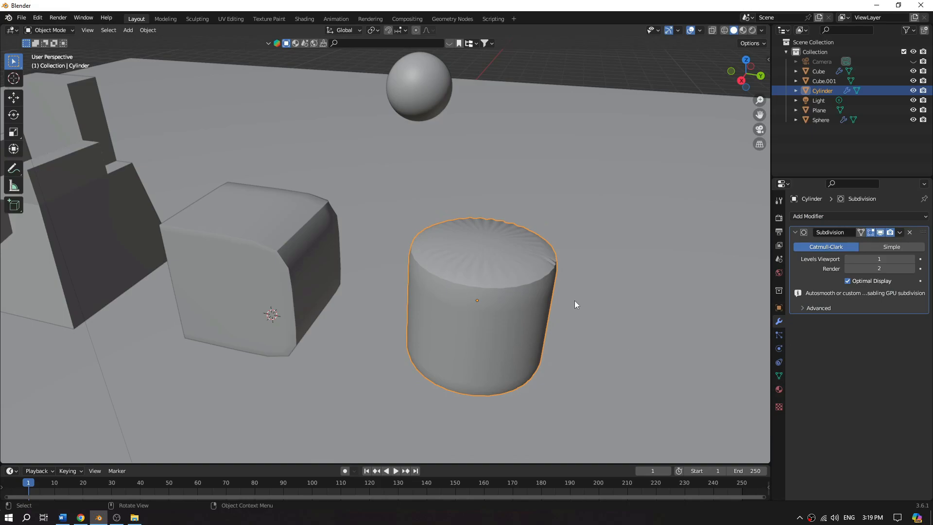
scroll(575, 301, up, 5)
scroll(663, 293, down, 8)
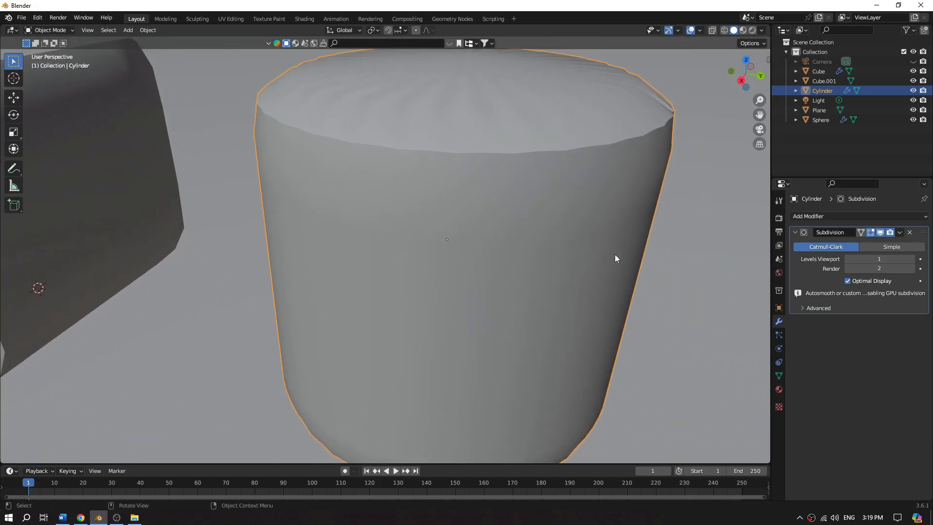
middle_drag(610, 255, 534, 294)
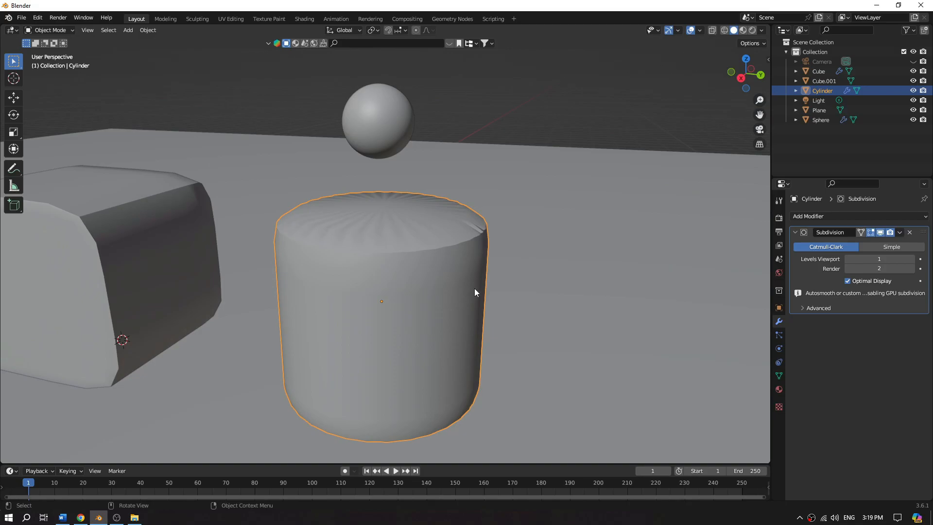
- In Edit Mode, add two loop cuts below the cylinder's top rim and slide both tight against it
key(Tab)
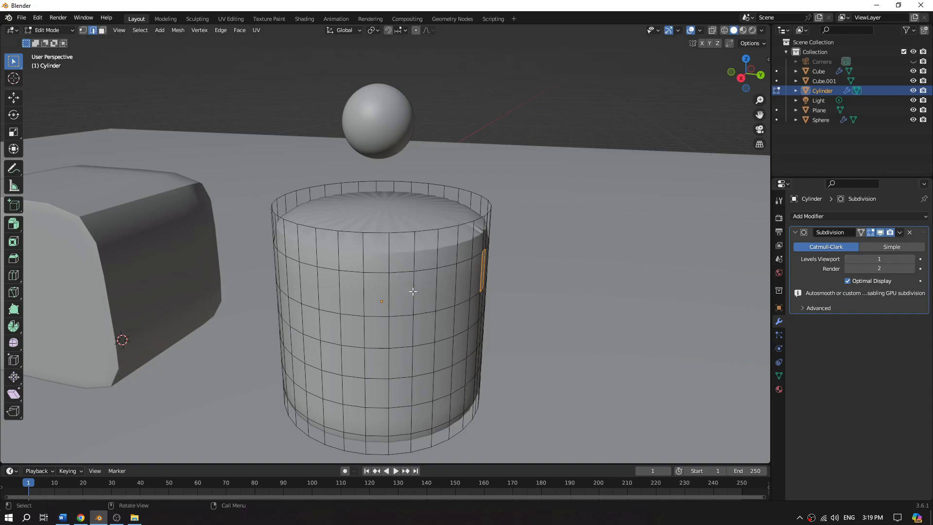
scroll(412, 292, up, 3)
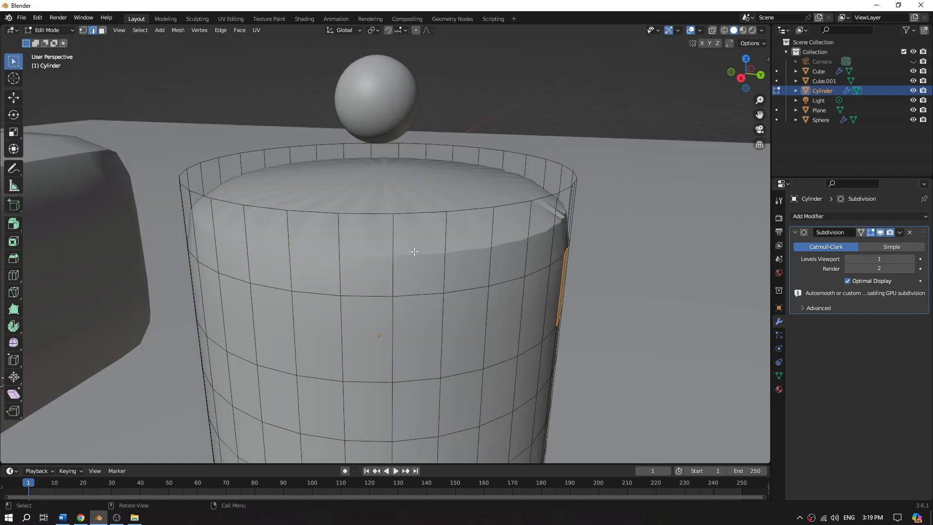
key(ctrl+r)
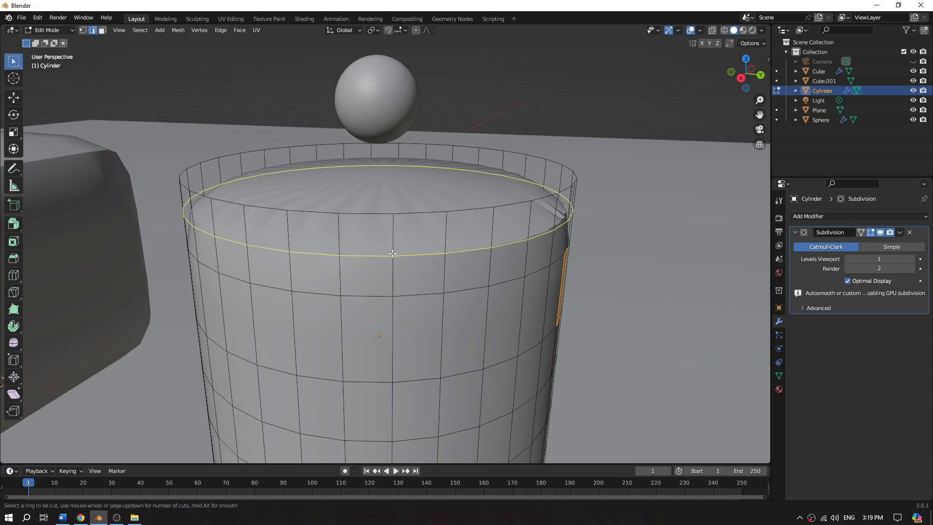
click(392, 247)
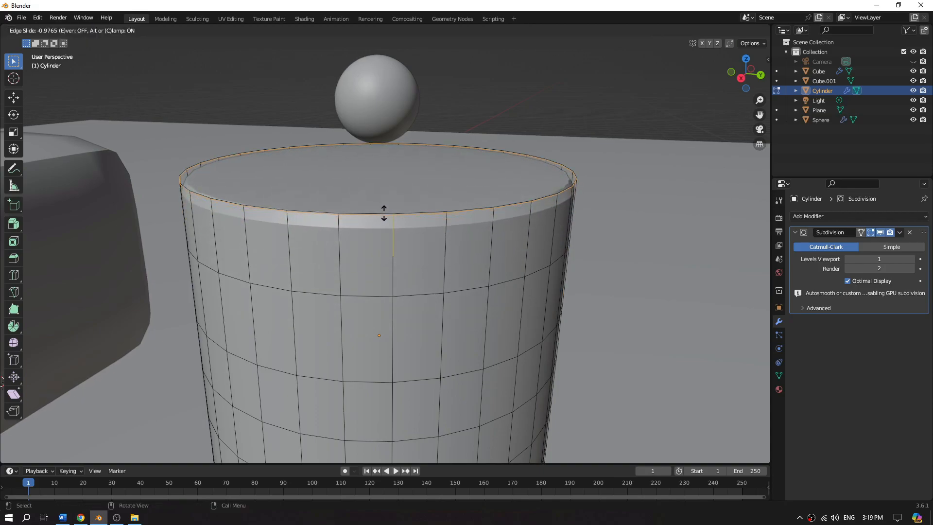
click(384, 213)
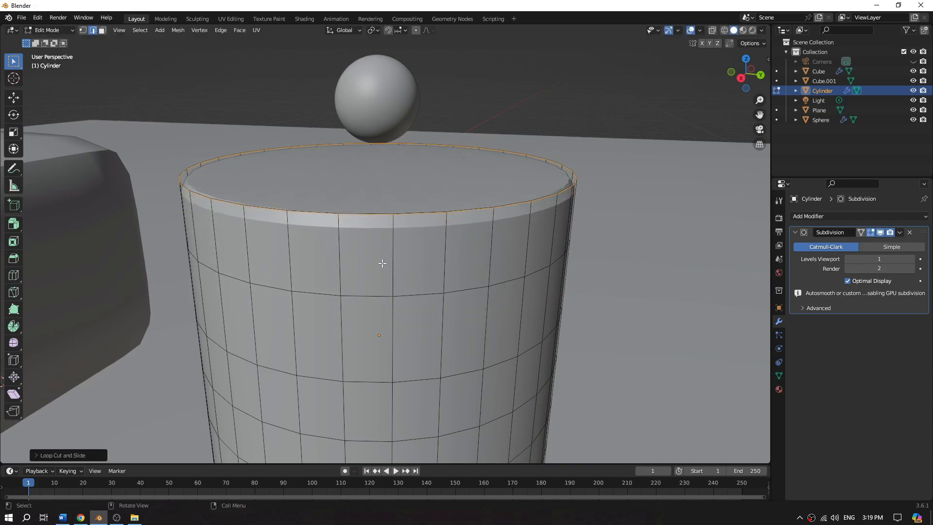
key(ctrl+r)
click(354, 254)
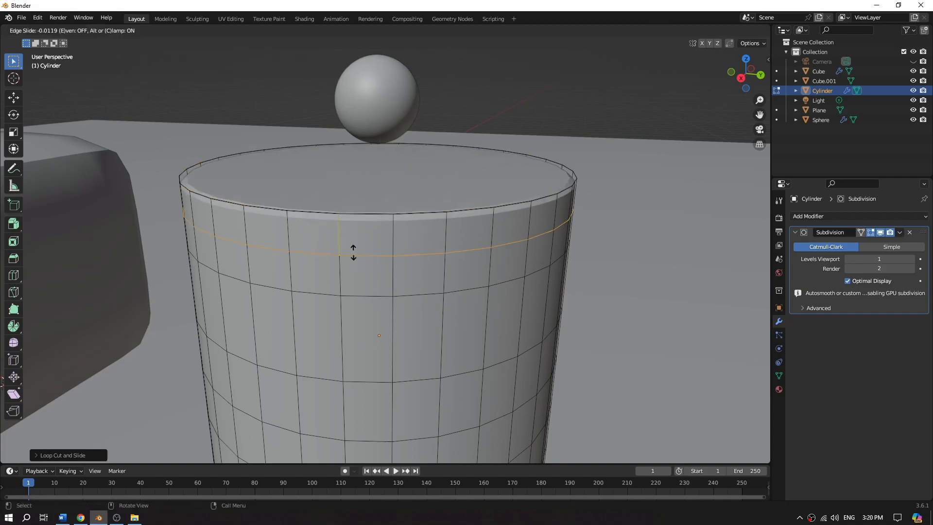
click(348, 213)
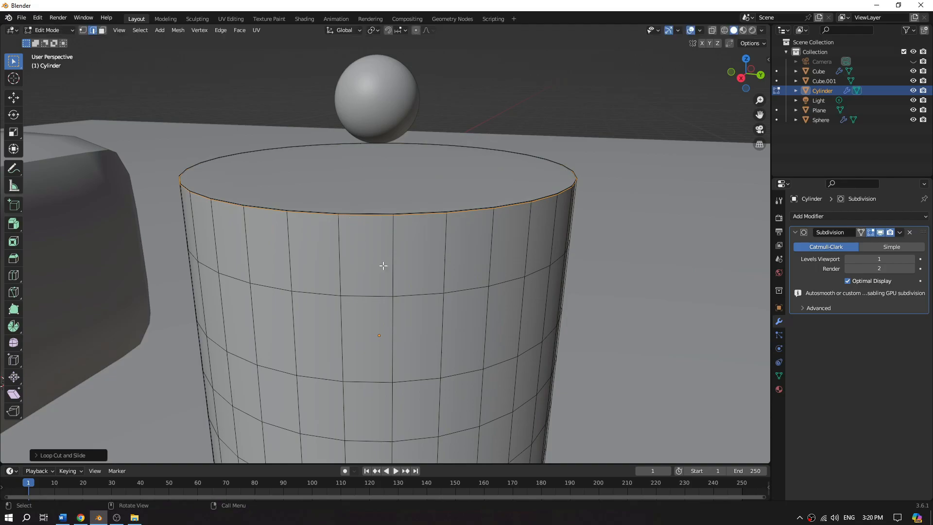
- From the right view, add a loop cut near the cylinder's base and slide it against the bottom edge
scroll(383, 266, down, 5)
middle_drag(466, 315, 474, 281)
scroll(454, 270, up, 6)
scroll(469, 267, down, 3)
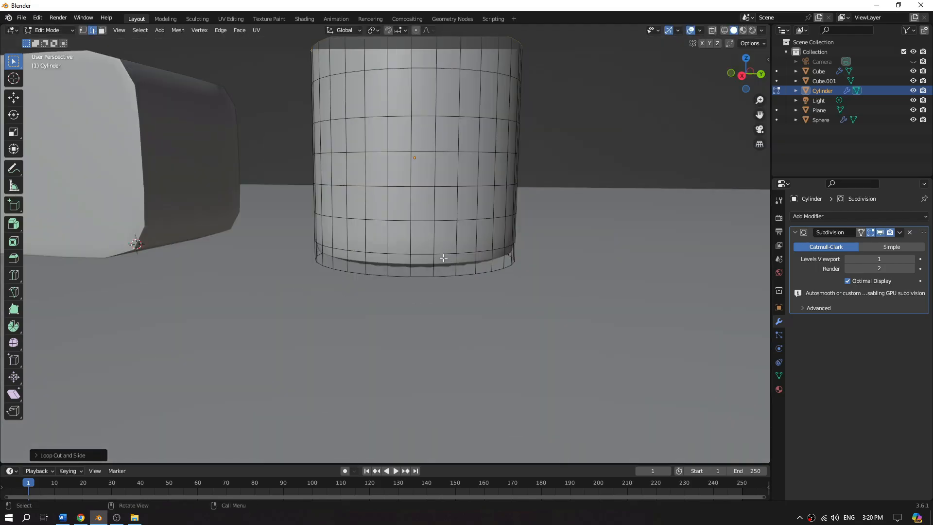
click(743, 75)
scroll(579, 200, up, 5)
shift+middle_drag(632, 140, 403, 307)
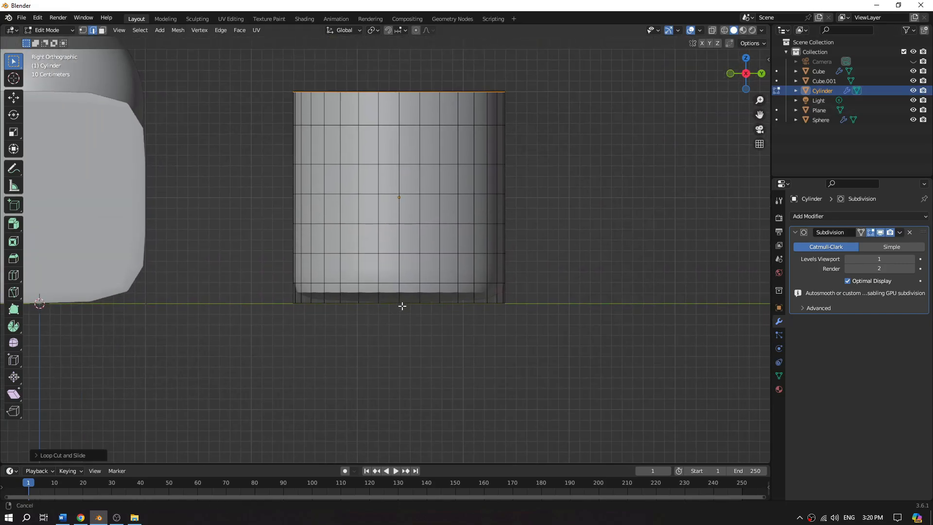
scroll(470, 280, up, 2)
shift+middle_drag(572, 279, 540, 279)
key(ctrl+r)
drag(437, 307, 431, 317)
- Add another supporting loop cut at the cylinder's base, return to Object Mode and check the sharpened shape
key(ctrl+r)
key(Tab)
scroll(550, 299, down, 3)
middle_drag(550, 299, 511, 284)
scroll(525, 282, down, 5)
scroll(437, 285, up, 3)
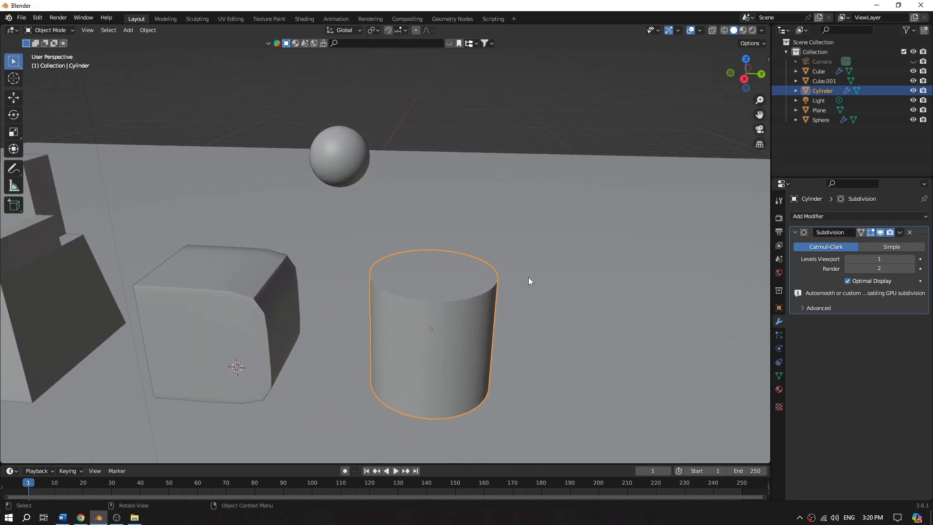
- Add a Subdivision Surface modifier to the chair shape and set its viewport levels to 2
click(351, 307)
middle_drag(273, 287, 323, 307)
click(324, 289)
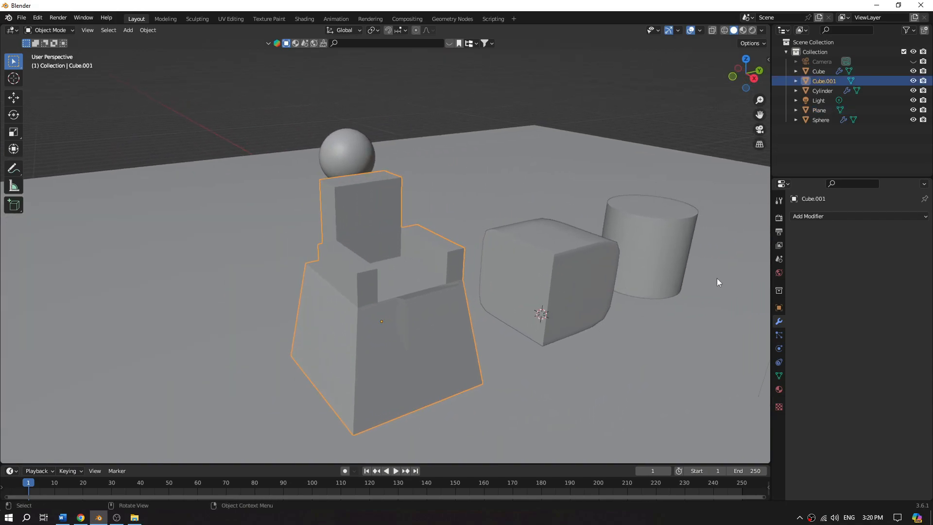
click(804, 217)
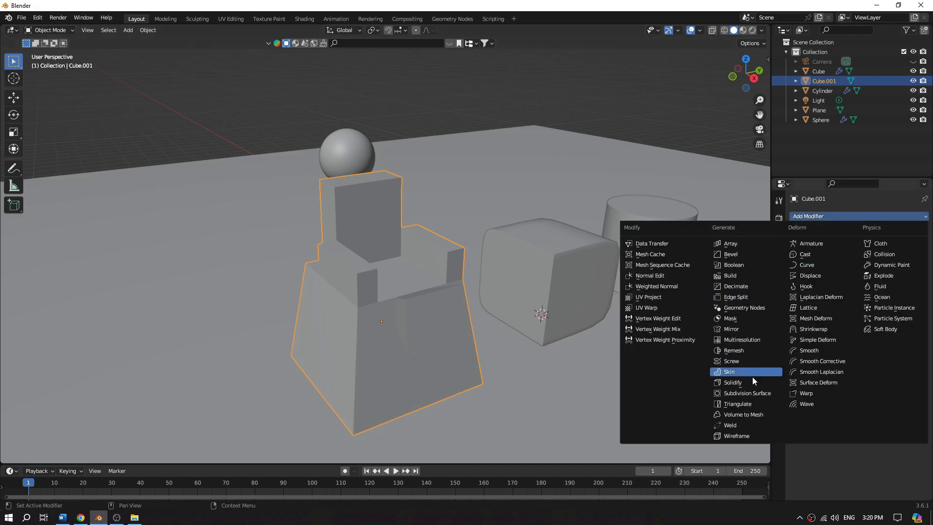
click(750, 391)
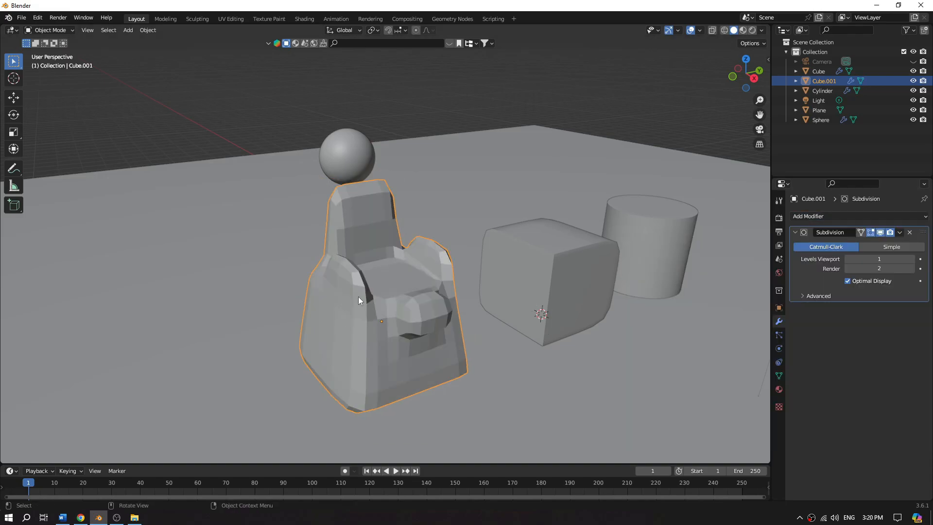
click(912, 260)
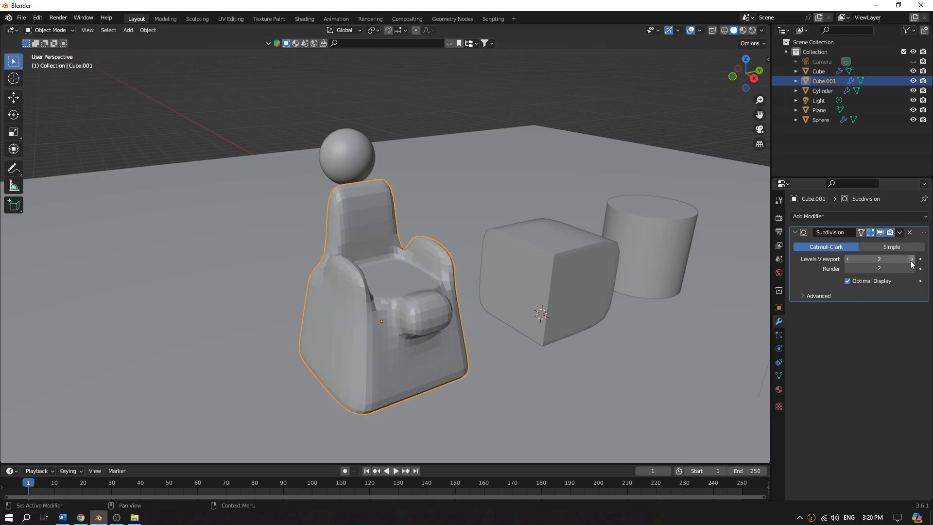
- Apply Shade Smooth to the chair shape and inspect its backrest, seat and armrests up close
right_click(410, 277)
click(410, 274)
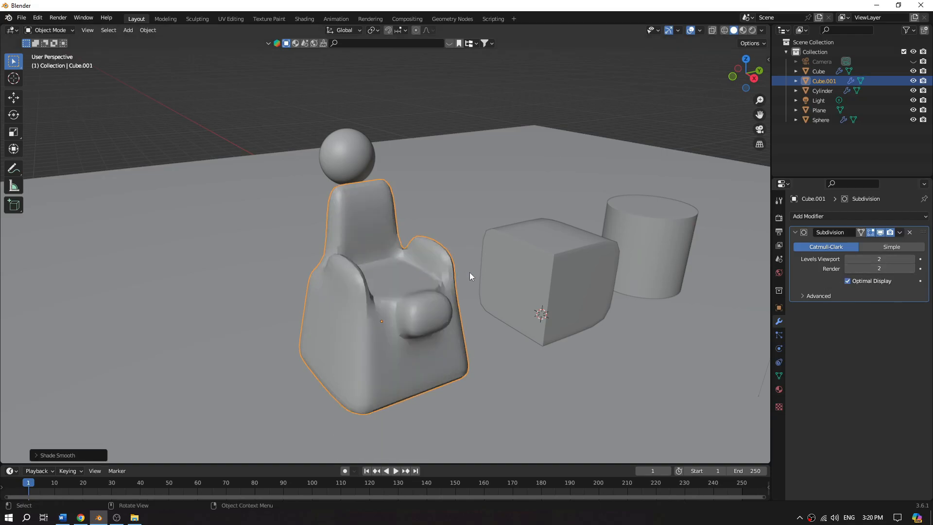
scroll(469, 272, up, 7)
middle_drag(473, 274, 465, 275)
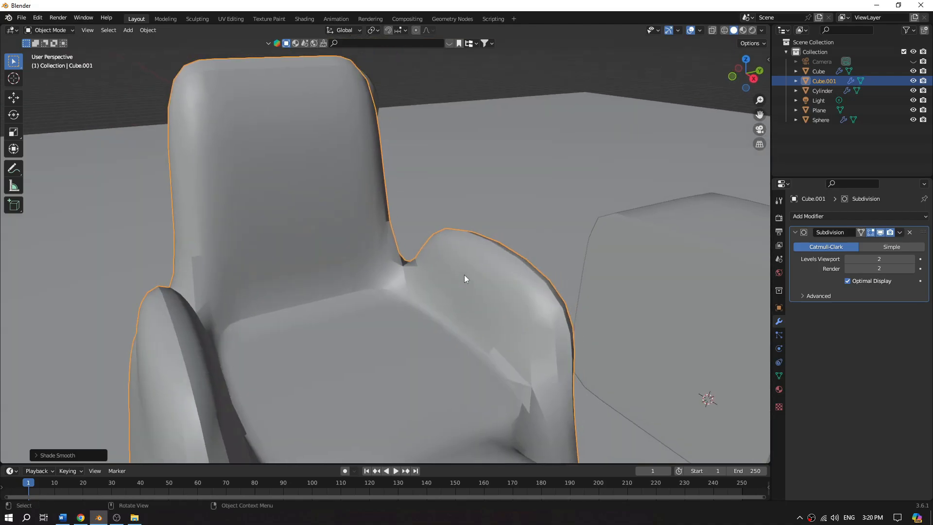
- In Edit Mode, add a horizontal loop cut to the chair's backrest and slide it up near the top edge
key(Tab)
scroll(421, 255, down, 4)
key(ctrl+r)
click(373, 251)
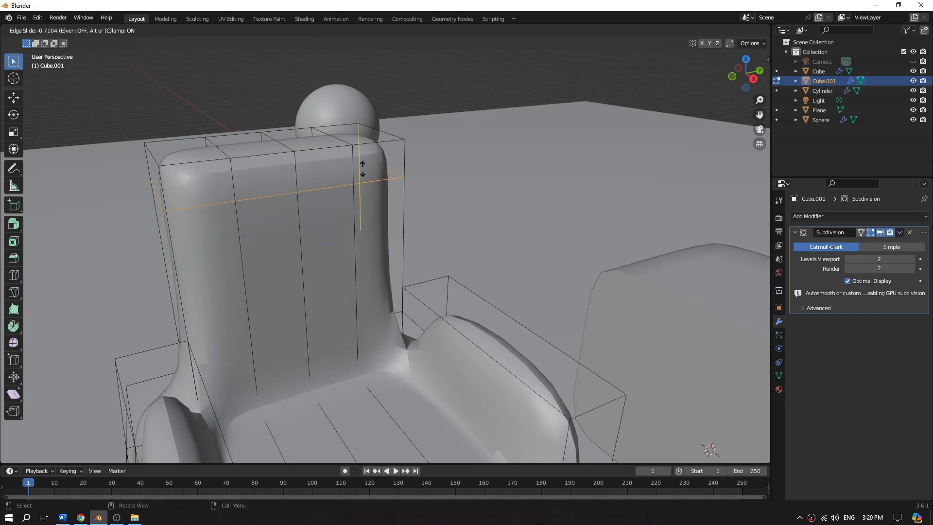
click(360, 149)
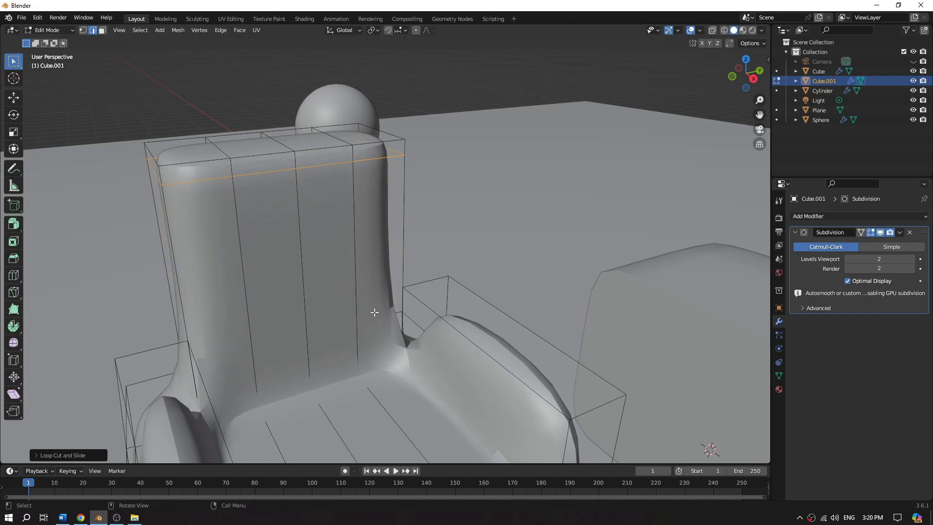
- Add a lengthwise loop cut on the armrest away from the cube, slide it to the outer edge, and check the chair in Object Mode
middle_drag(304, 325, 206, 203)
key(ctrl+r)
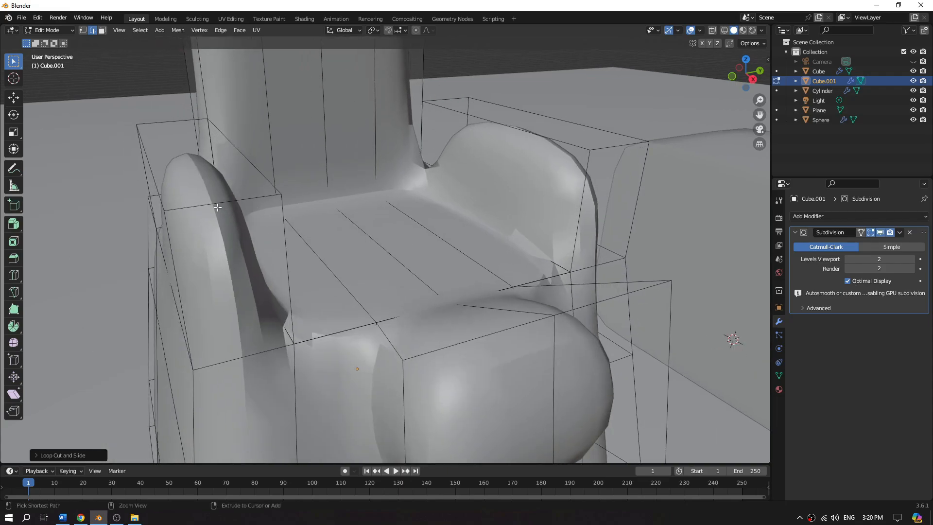
click(218, 206)
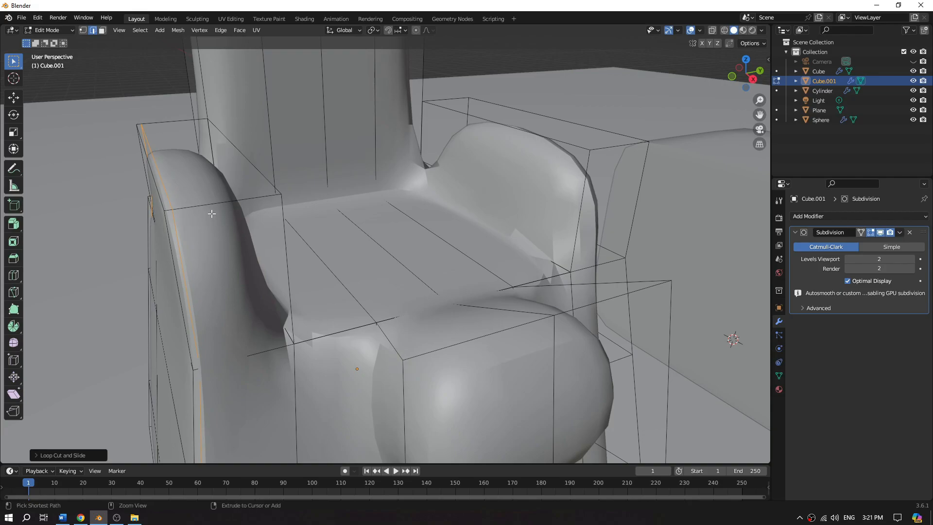
click(255, 207)
middle_drag(255, 207, 326, 224)
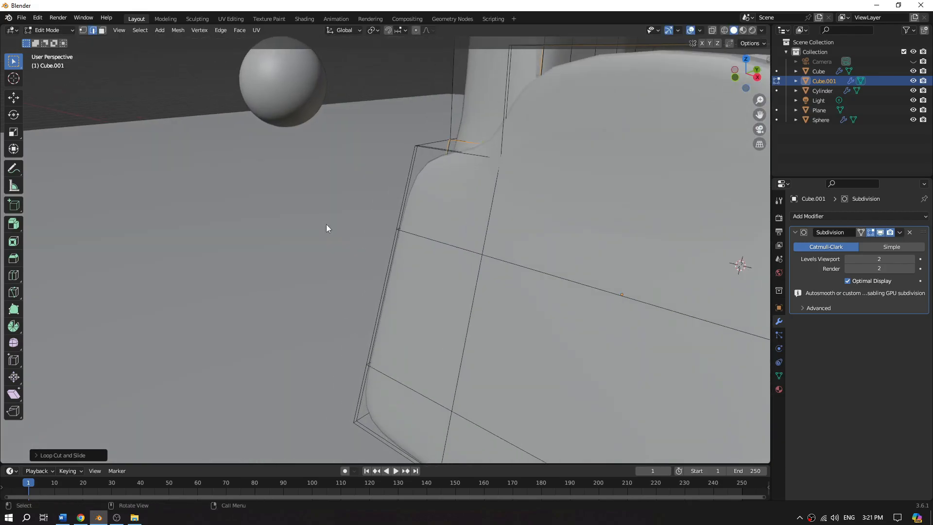
key(Tab)
scroll(567, 257, down, 5)
middle_drag(614, 266, 549, 272)
middle_drag(398, 259, 409, 244)
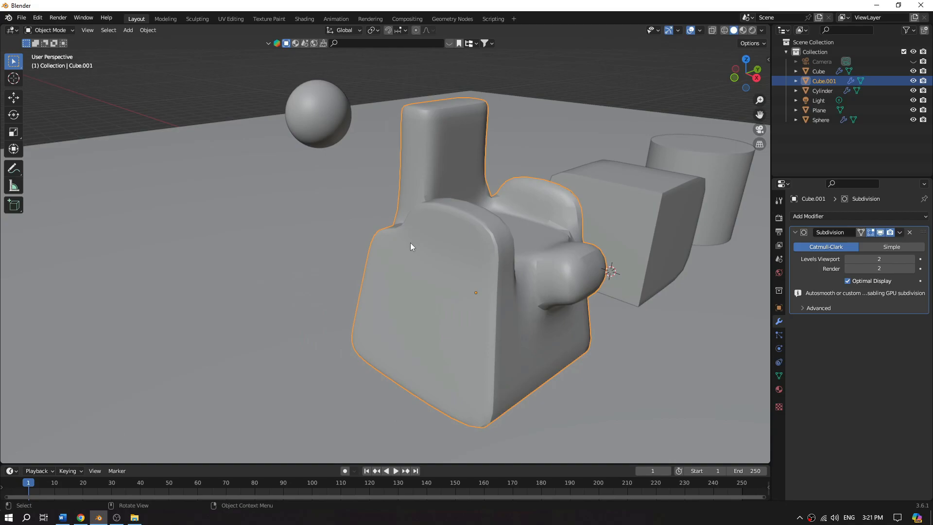
mouse_move(540, 252)
middle_down()
mouse_move(553, 257)
mouse_move(533, 256)
middle_up()
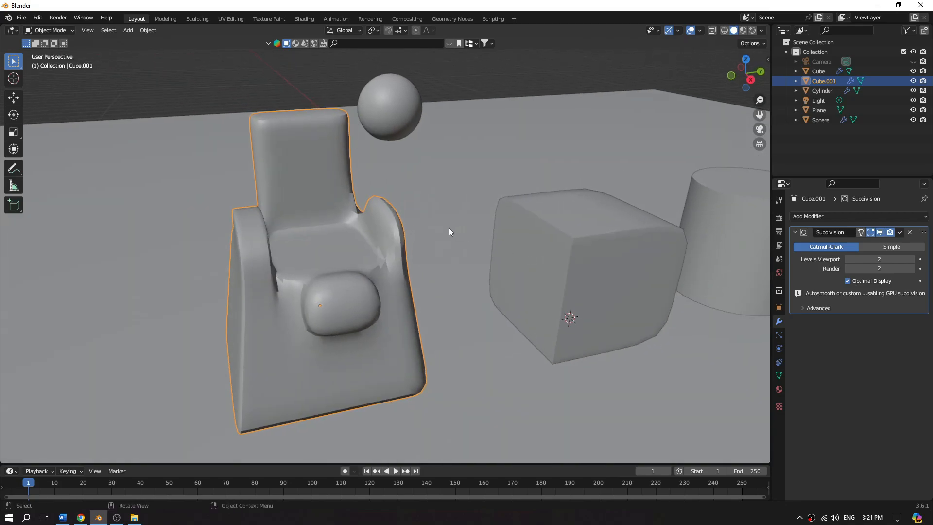
middle_drag(451, 228, 442, 245)
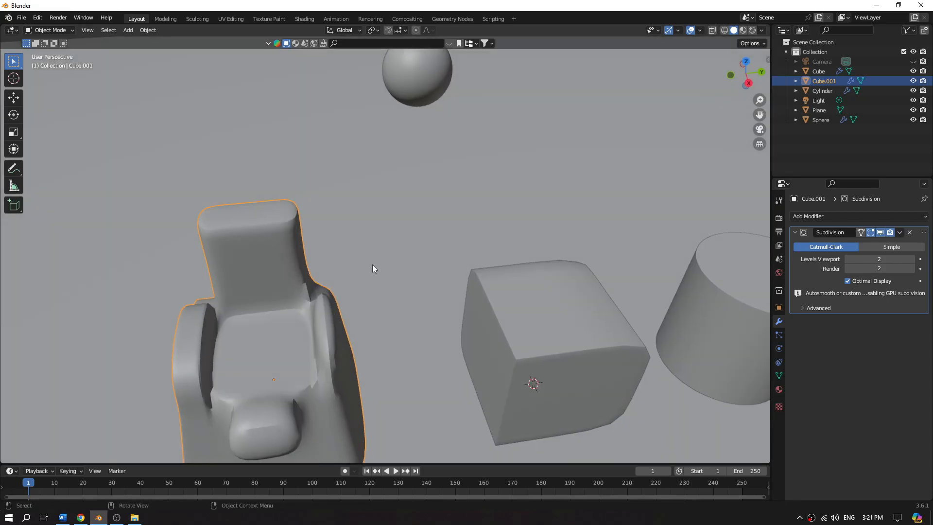
- In Edit Mode, add a vertical loop cut on the rear part of the chair's side and slide it against the back edge
key(Tab)
middle_drag(327, 317, 423, 271)
scroll(381, 277, up, 5)
scroll(481, 271, up, 3)
middle_drag(492, 255, 534, 254)
key(ctrl+r)
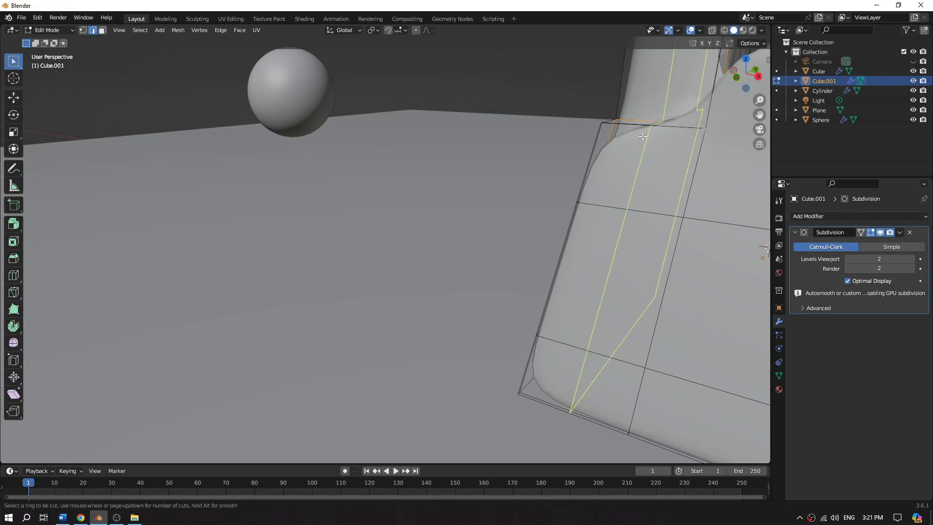
click(641, 137)
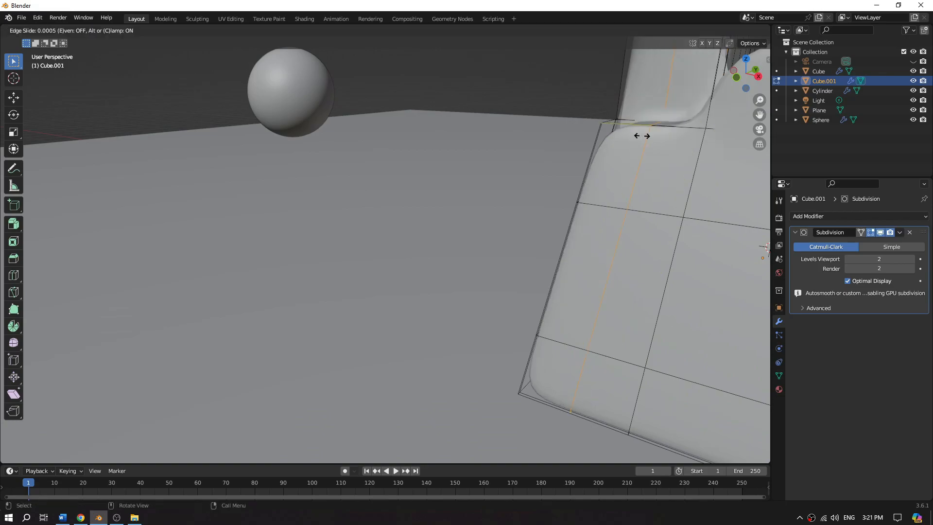
click(597, 135)
- Add a loop cut across the armrest, slide it tight against its rear edge, and return to Object Mode
middle_drag(624, 138, 615, 185)
key(ctrl+r)
click(476, 204)
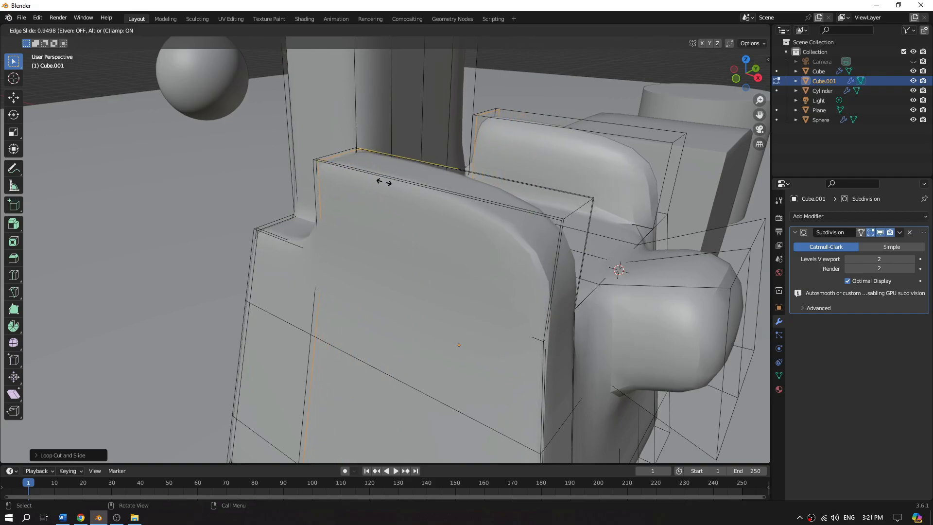
click(379, 181)
key(Tab)
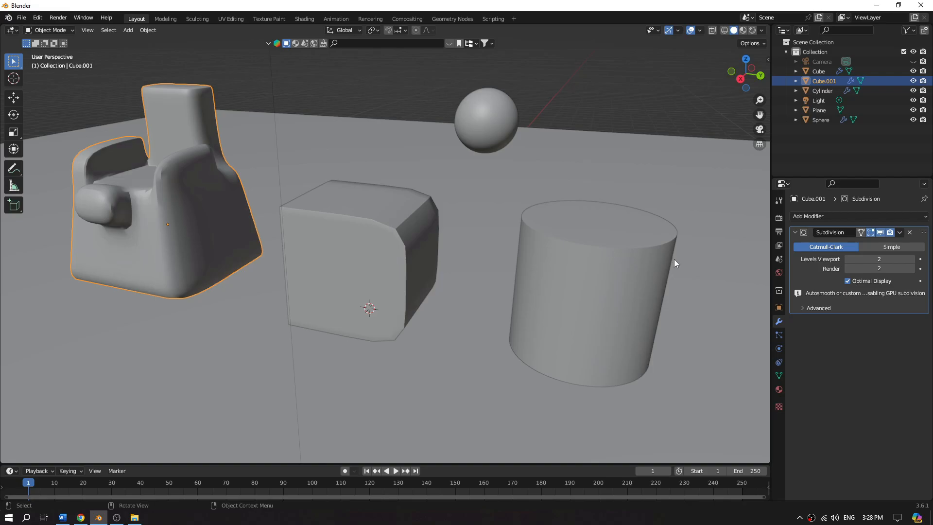
- Turn on X-Ray, switch the viewport to wireframe shading, and examine the cylinder's upper mesh
shift+middle_drag(702, 231, 584, 241)
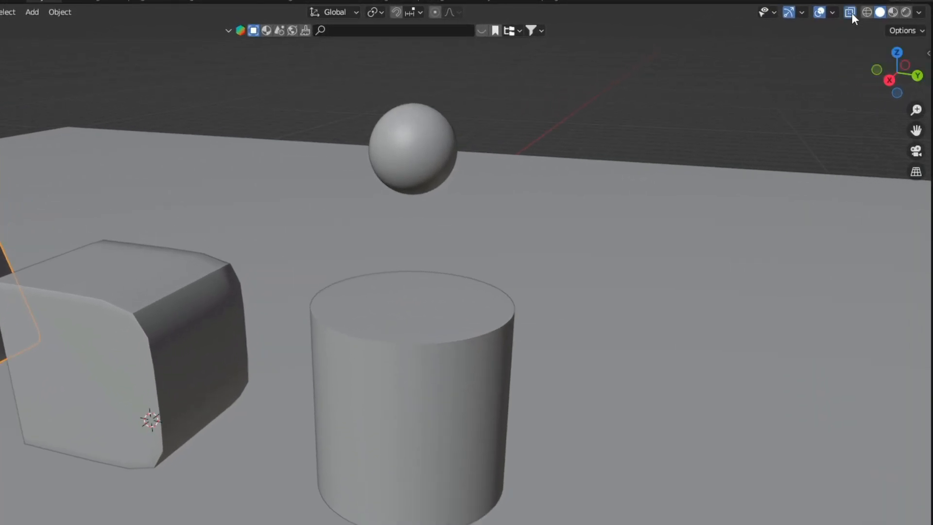
click(851, 12)
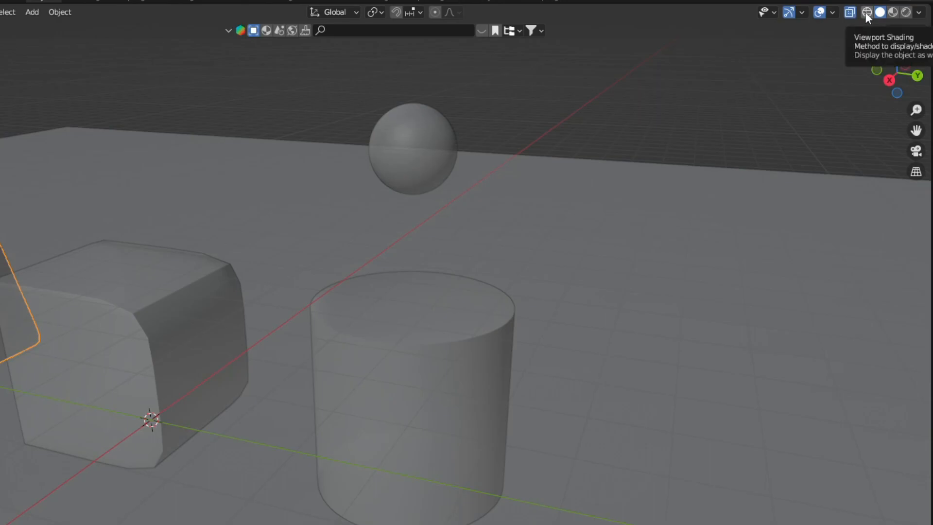
click(865, 12)
mouse_move(532, 247)
middle_down()
mouse_move(547, 252)
mouse_move(552, 244)
mouse_move(555, 265)
middle_up()
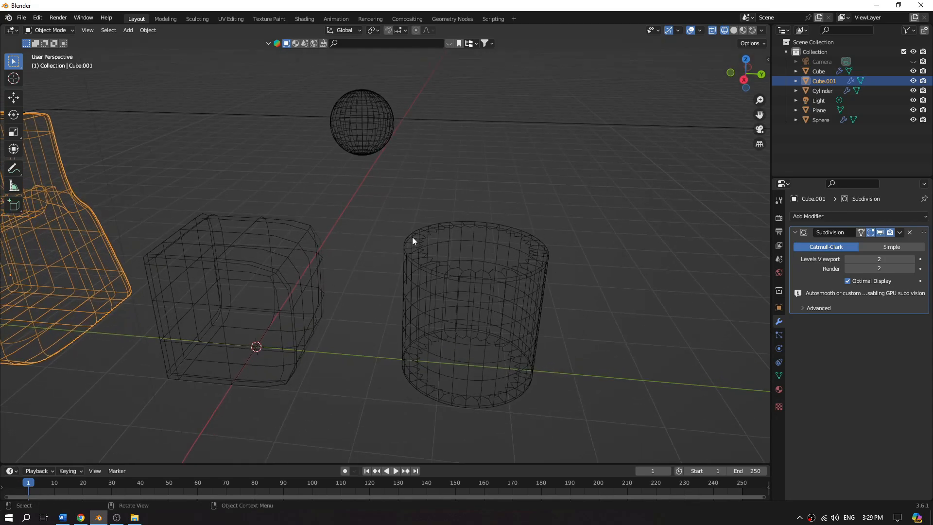
click(743, 79)
scroll(532, 215, up, 3)
middle_drag(552, 254, 565, 293)
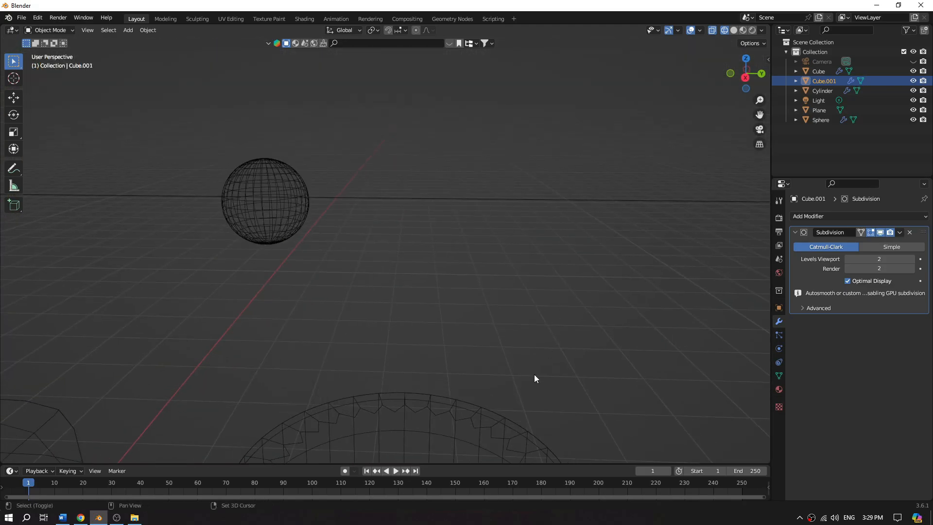
middle_drag(534, 375, 544, 293)
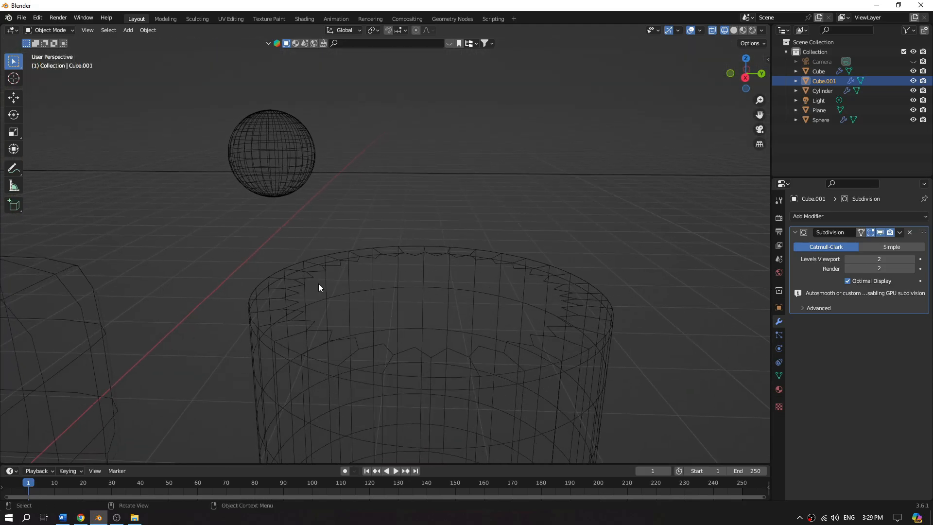
- Open the cylinder in Edit Mode with face selection and select a single side face at its upper rim
click(270, 321)
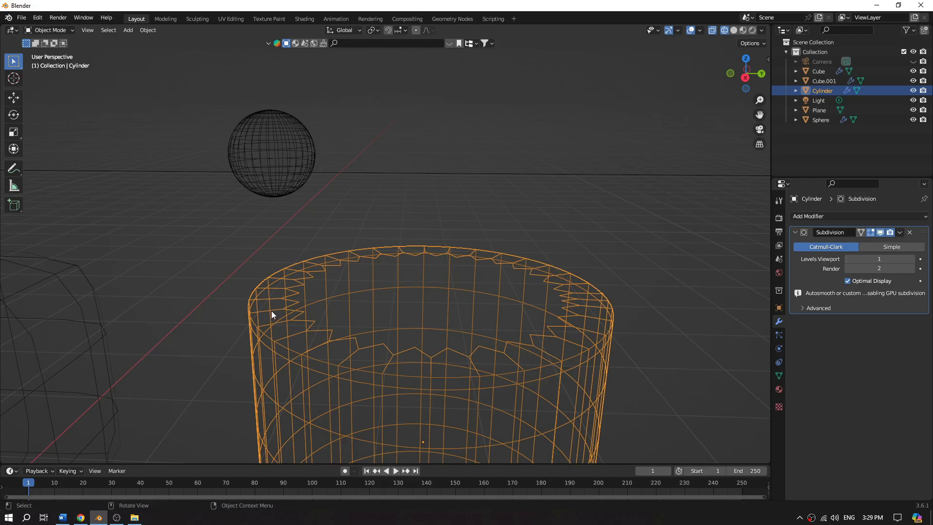
key(Tab)
click(273, 318)
key(3)
click(274, 318)
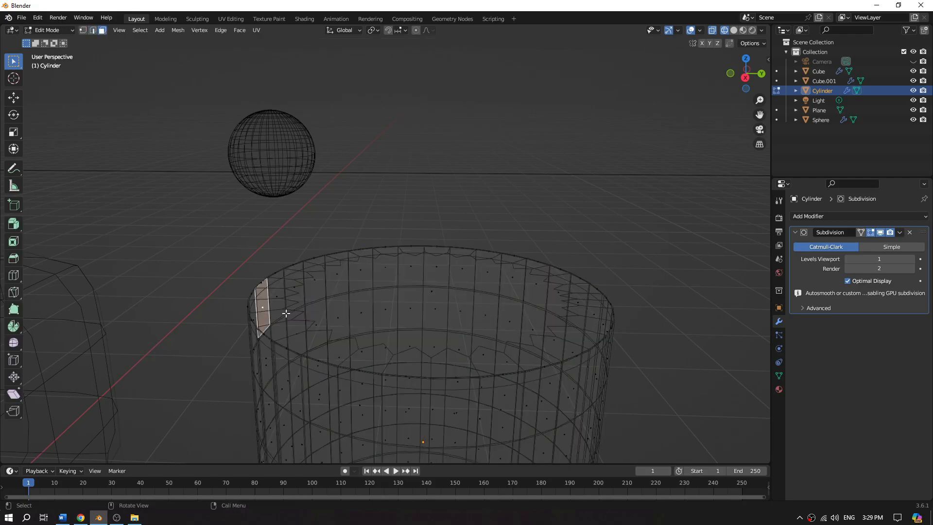
- Select single side faces one at a time around the cylinder's upper rim in the X-Ray wireframe display
click(292, 315)
middle_drag(292, 298, 418, 221)
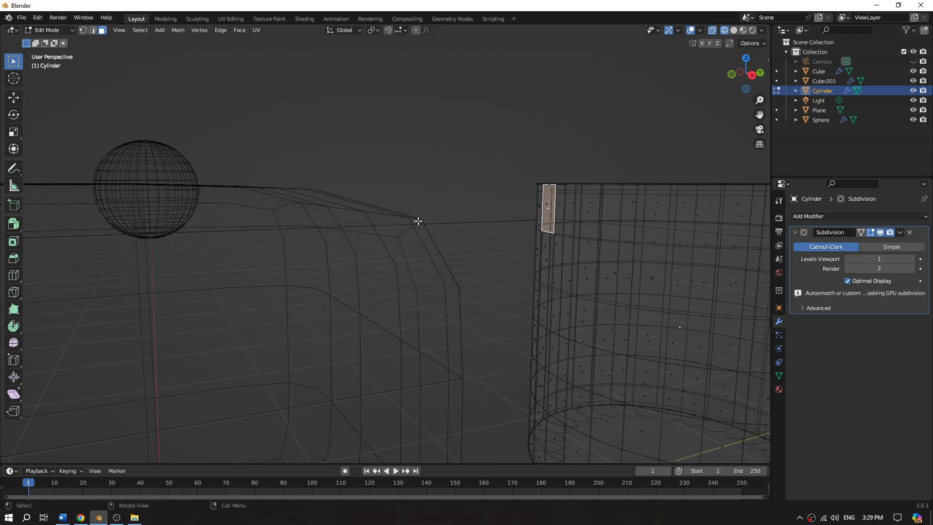
click(574, 209)
click(587, 212)
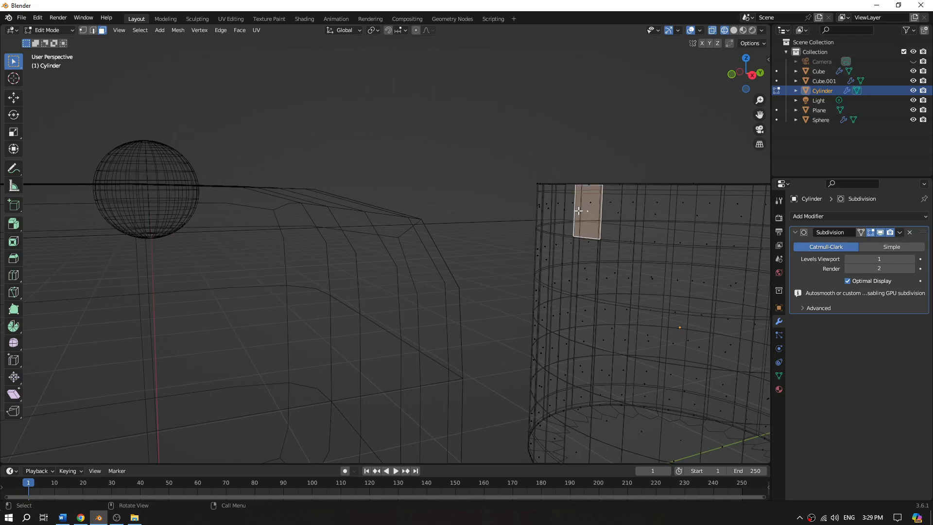
click(614, 215)
middle_drag(646, 229, 454, 233)
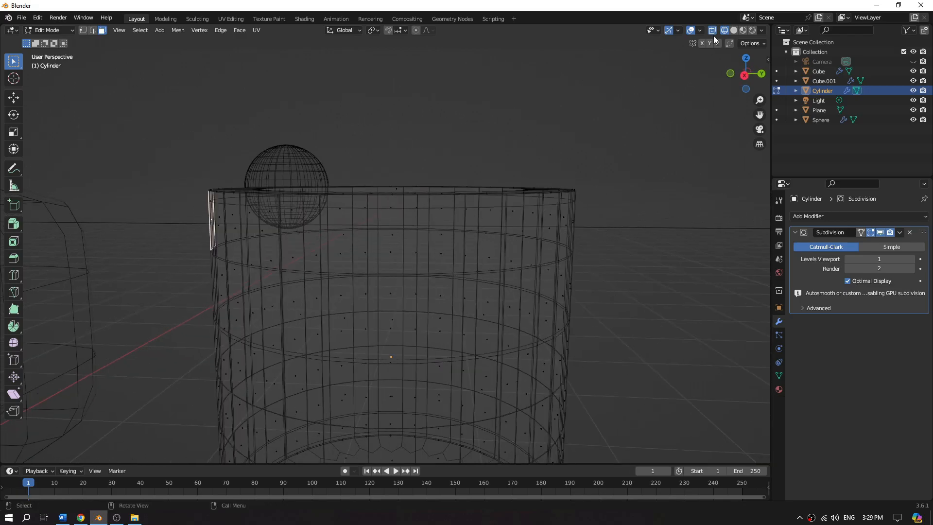
- From the right orthographic view, box-select the cylinder's top row of faces through the mesh and inspect the selection in perspective
click(744, 76)
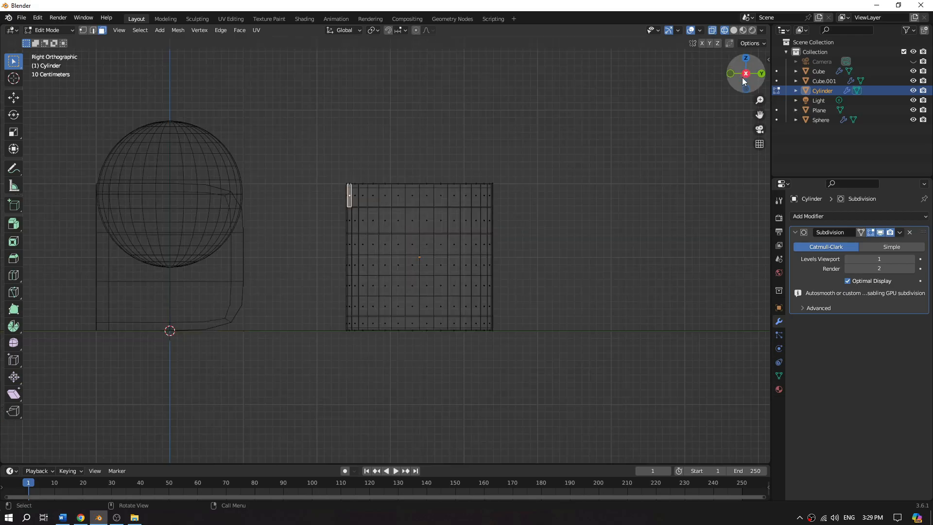
scroll(564, 233, up, 2)
shift+middle_drag(563, 261, 559, 271)
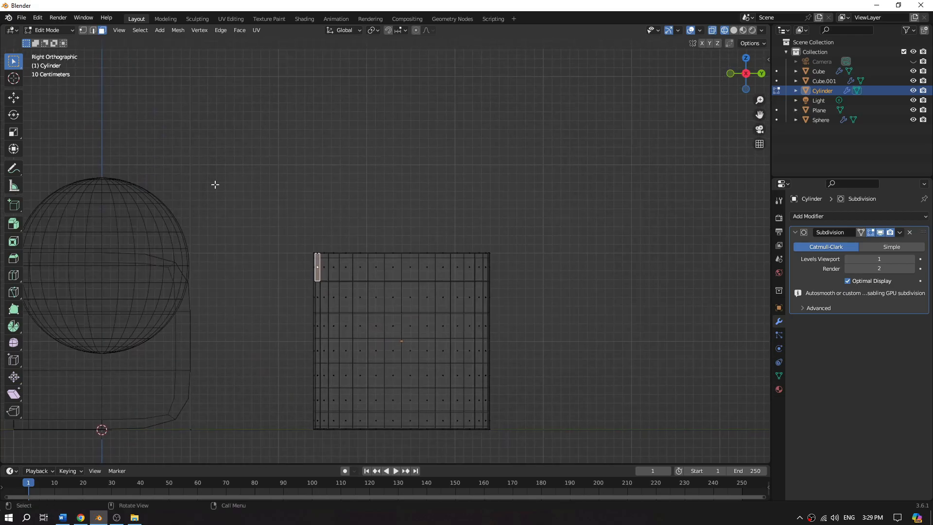
drag(297, 241, 524, 271)
mouse_move(524, 272)
middle_down()
mouse_move(558, 275)
mouse_move(556, 316)
mouse_move(578, 330)
mouse_move(546, 333)
middle_up()
scroll(572, 326, down, 2)
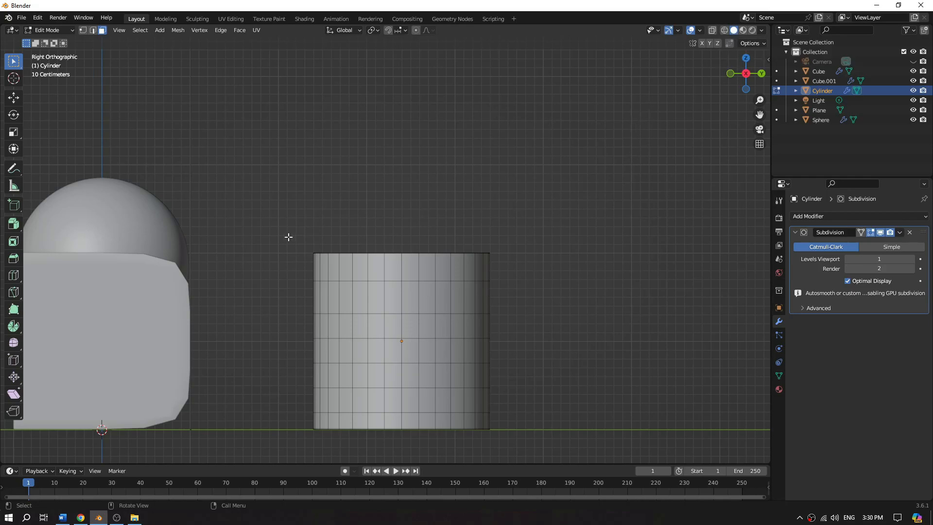
- With X-Ray off in solid shading, box-select the cylinder's top row, check which sides are selected, and clear the selection in right view
drag(255, 246, 517, 270)
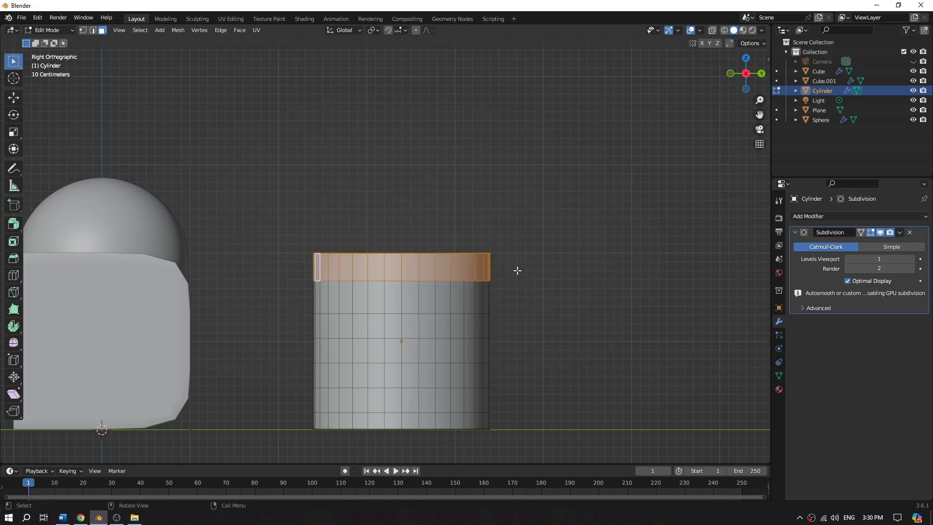
middle_drag(693, 272, 303, 330)
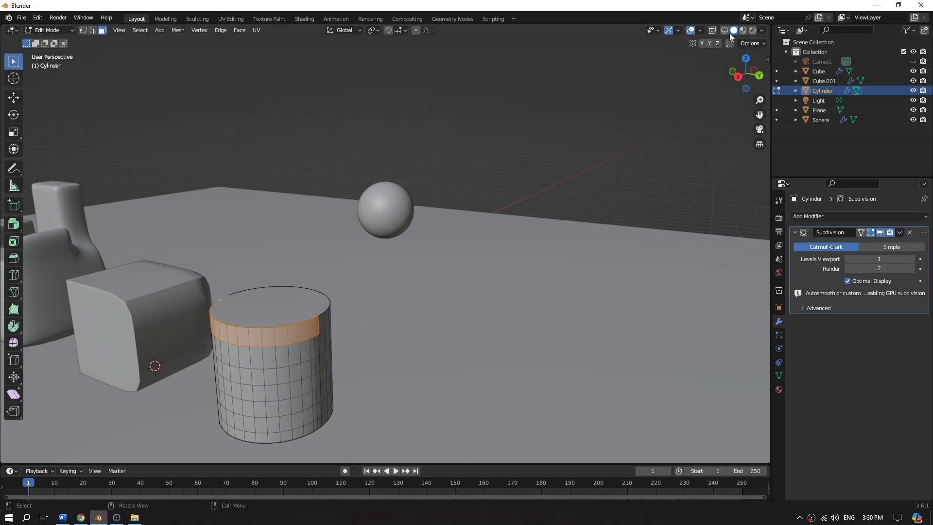
click(738, 77)
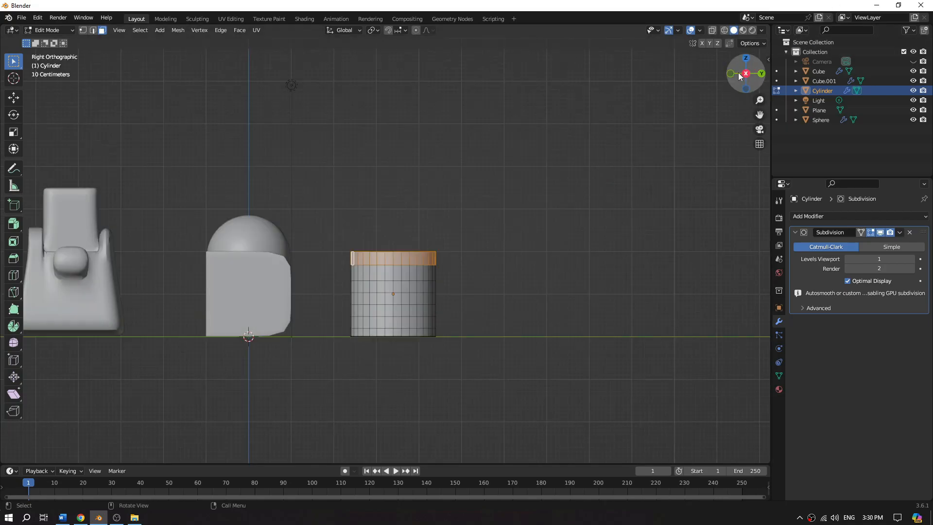
scroll(475, 197, up, 5)
click(549, 191)
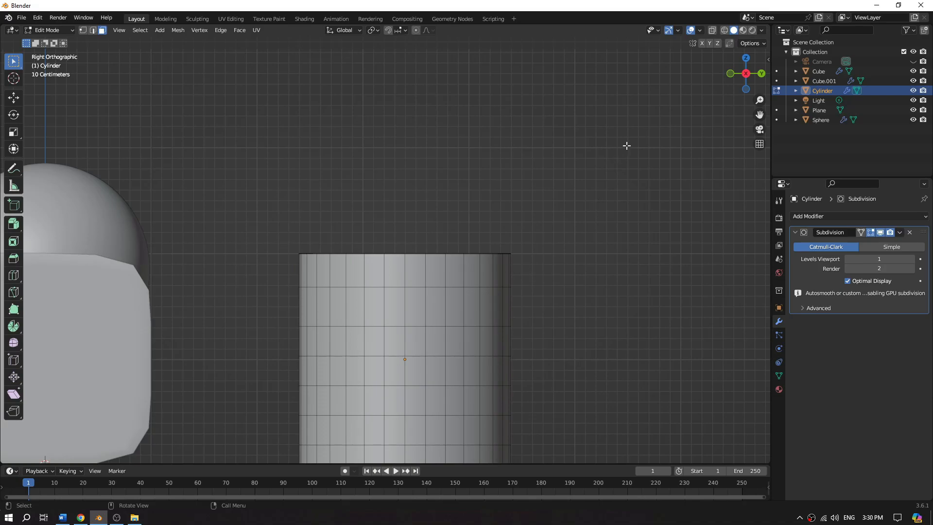
- Turn on X-Ray with wireframe shading and box-select the cylinder's whole top band of faces, front and back
click(714, 31)
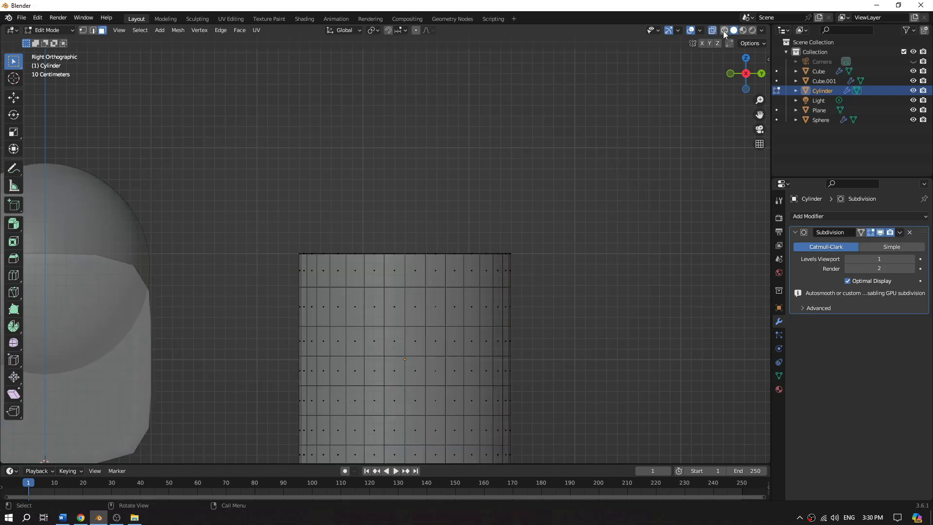
click(725, 31)
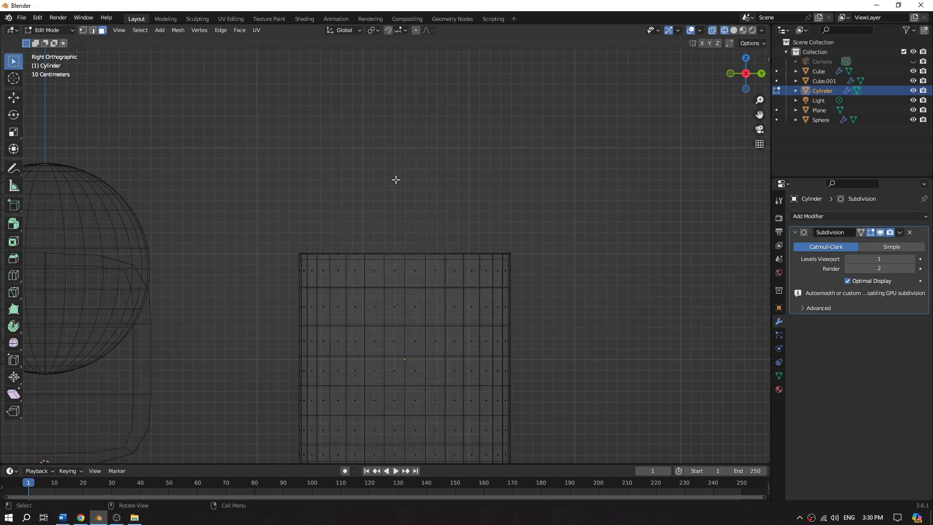
drag(274, 231, 550, 277)
middle_drag(566, 275, 552, 319)
scroll(532, 313, down, 3)
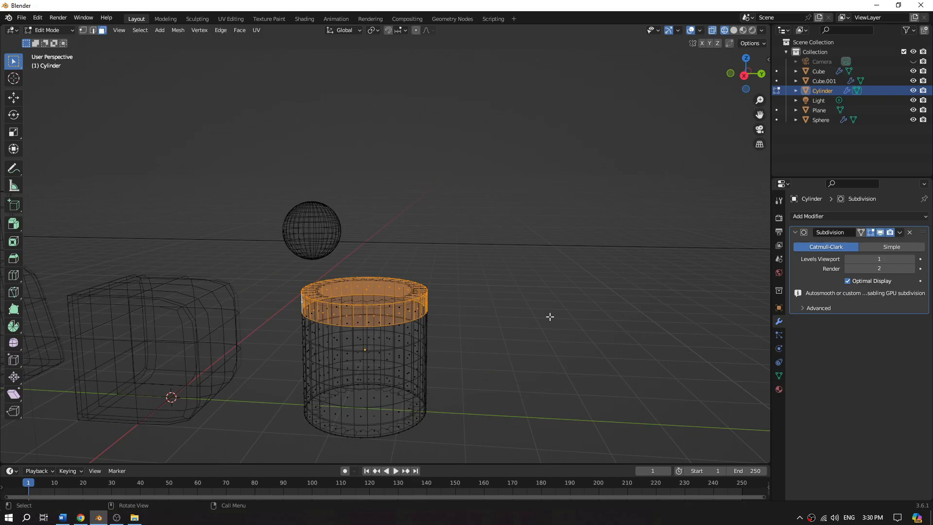
- Compare the widened cylinder with its Subdivision modifier hidden and shown in the viewport, leaving the modifier displayed
scroll(438, 343, up, 2)
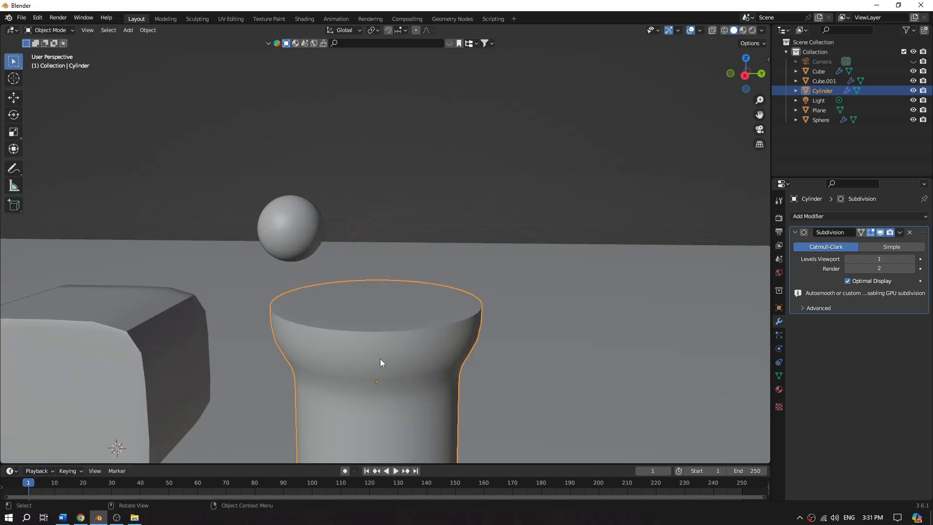
middle_drag(456, 369, 482, 328)
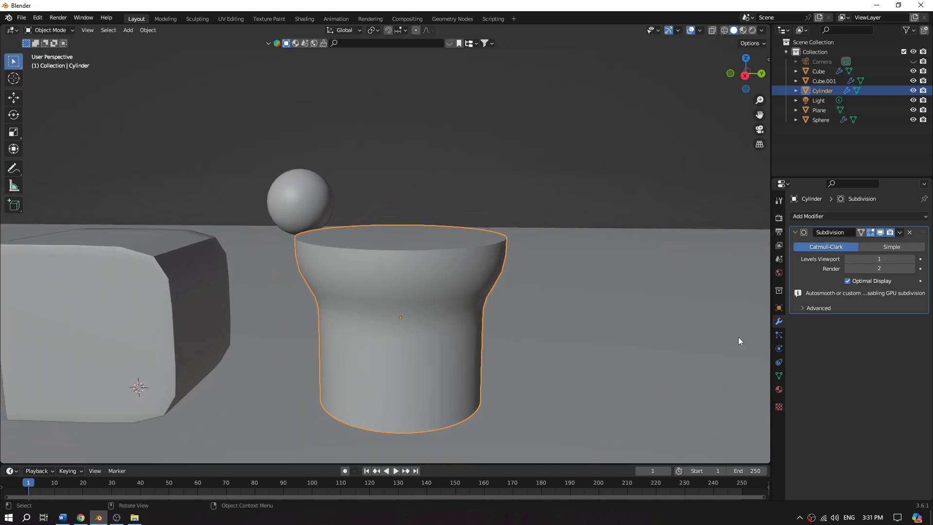
middle_drag(570, 338, 575, 335)
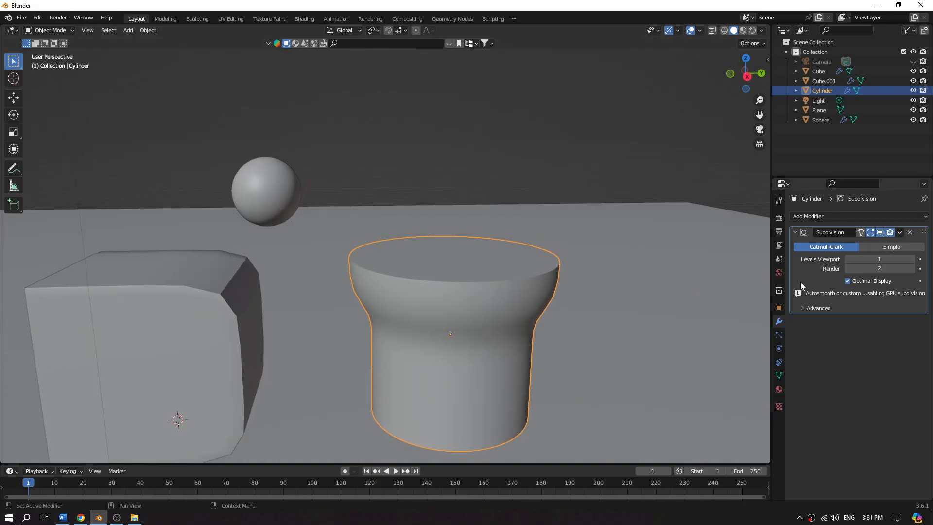
click(870, 233)
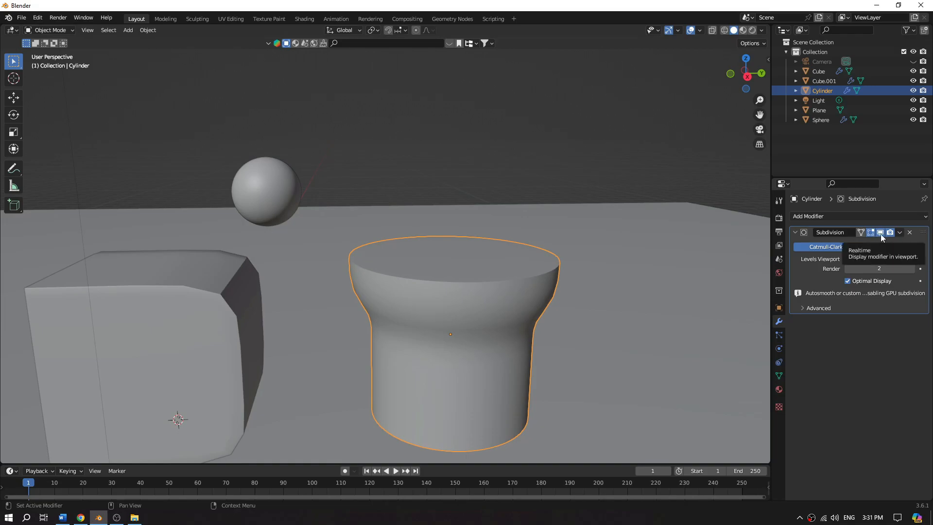
click(880, 233)
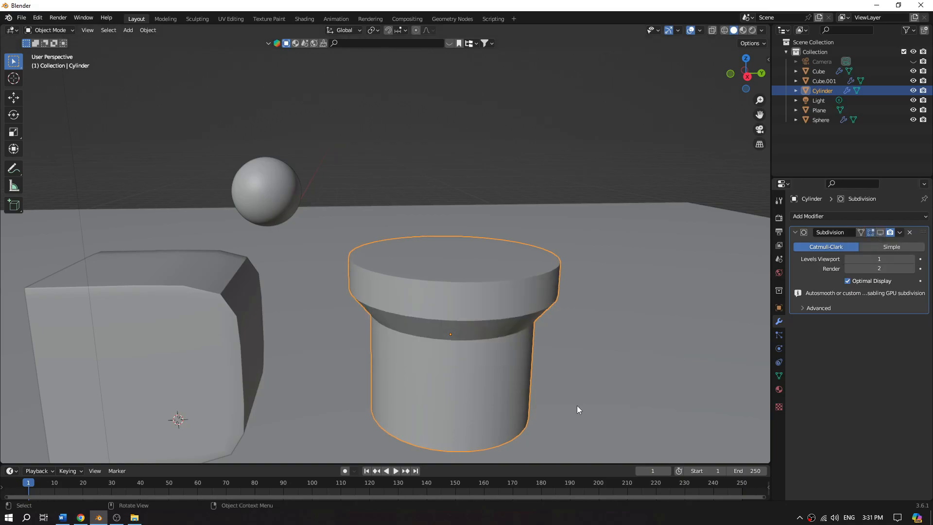
middle_drag(575, 377, 565, 372)
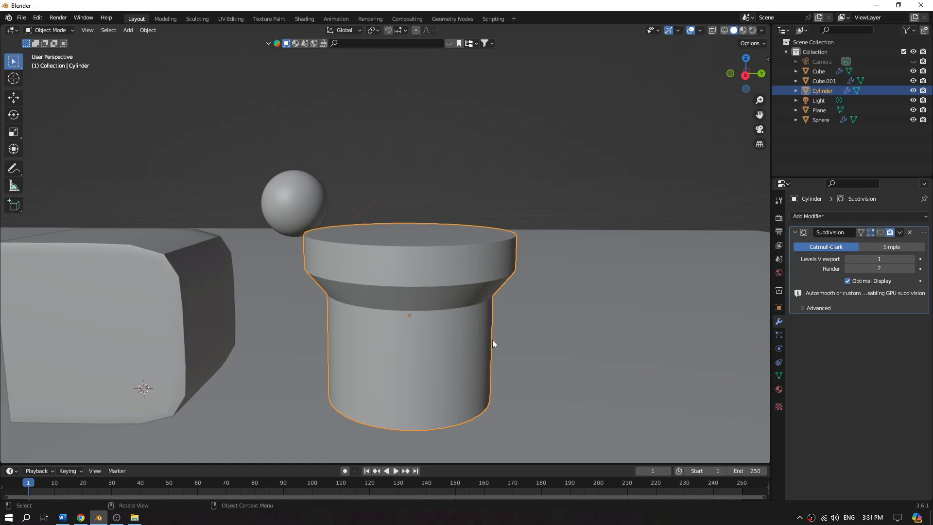
middle_drag(558, 355, 564, 358)
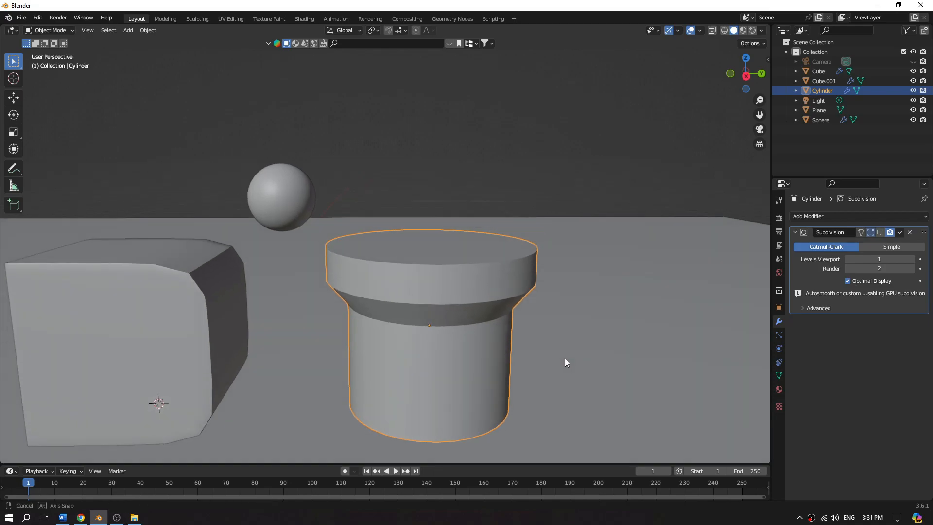
click(880, 233)
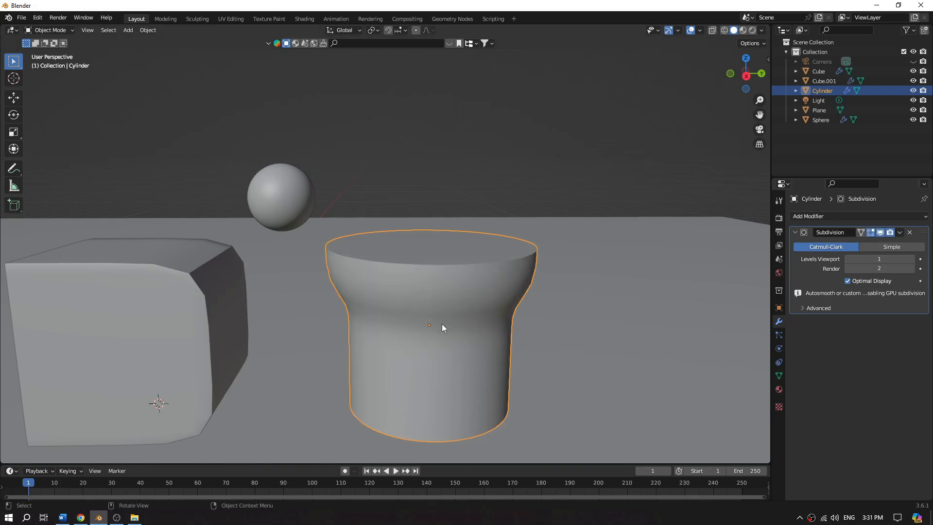
scroll(568, 386, down, 3)
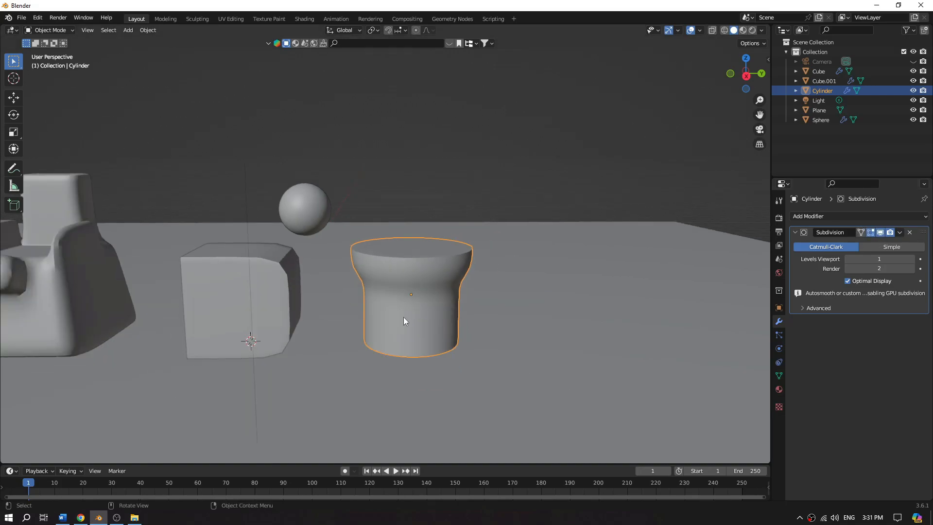
middle_drag(403, 319, 392, 353)
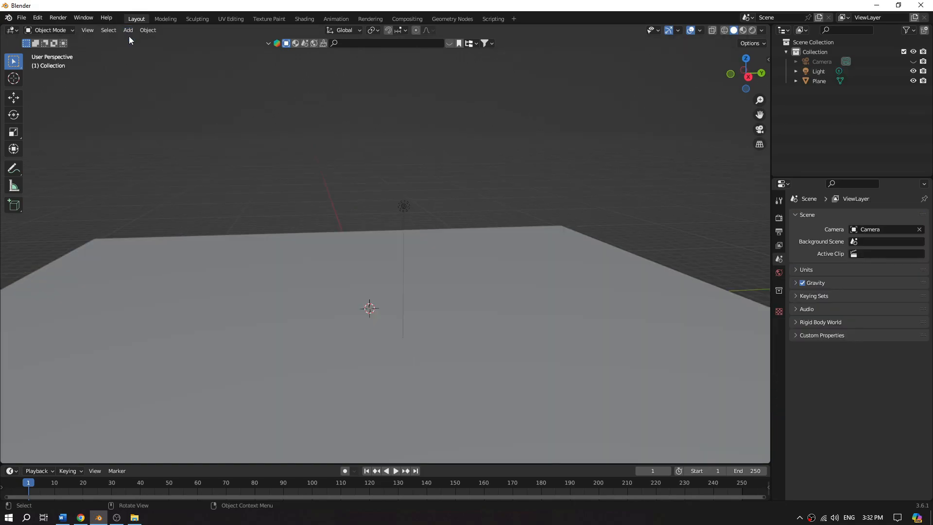
- Add a new cylinder mesh and move it up along Z until its base sits on the ground line in right view
click(127, 30)
mouse_move(141, 42)
click(230, 83)
key(g)
key(z)
click(412, 311)
click(748, 77)
scroll(435, 278, up, 8)
key(g)
shift+middle_drag(422, 287, 543, 281)
key(z)
click(555, 240)
- In Edit Mode, add two horizontal loop cuts around the cylinder, one in the lower part and one in the upper part
key(Tab)
key(ctrl+r)
click(460, 316)
click(458, 321)
key(ctrl+r)
click(451, 276)
- In Object Mode, shade the cylinder smooth and add a Subdivision Surface modifier with 2 viewport levels
key(Tab)
right_click(436, 280)
click(436, 279)
click(829, 216)
click(746, 393)
click(912, 259)
scroll(491, 328, up, 3)
scroll(490, 330, down, 3)
- Back in Edit Mode, add a loop cut near the cylinder's base and slide it tight against the bottom edge
key(Tab)
middle_drag(461, 337, 457, 319)
scroll(507, 265, up, 2)
click(747, 75)
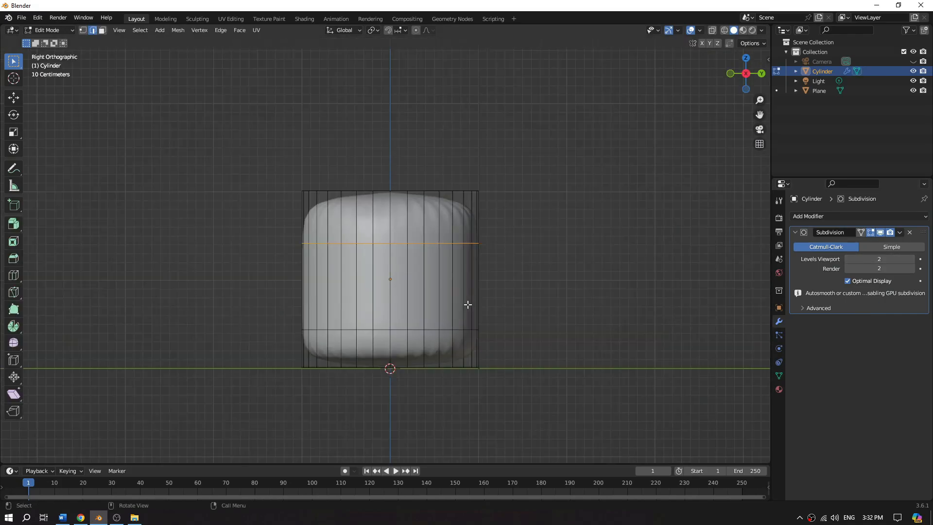
scroll(442, 335, up, 2)
key(ctrl+r)
click(417, 341)
click(415, 362)
shift+middle_drag(413, 357, 409, 424)
- In X-Ray wireframe, select the cylinder's top cap and upper band, raise them along Z to lengthen the body, and restore solid opaque display
click(724, 30)
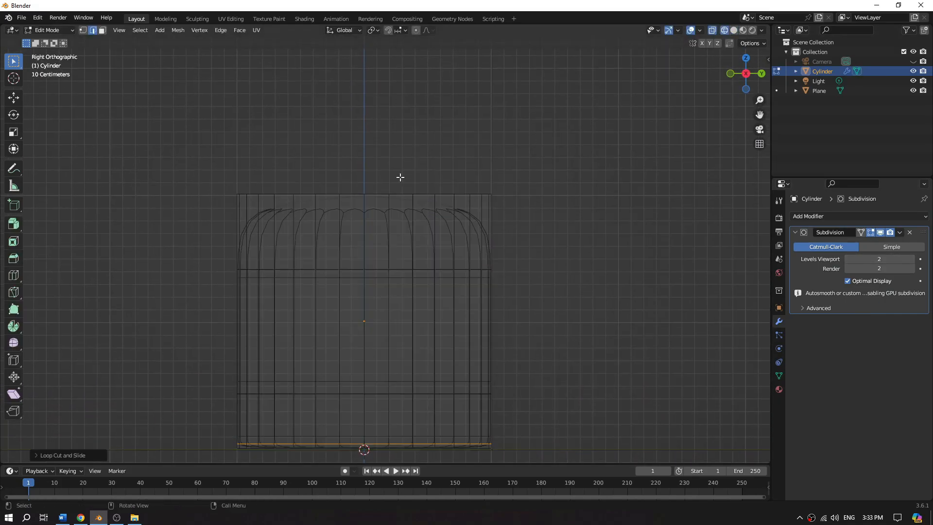
alt+click(241, 195)
key(3)
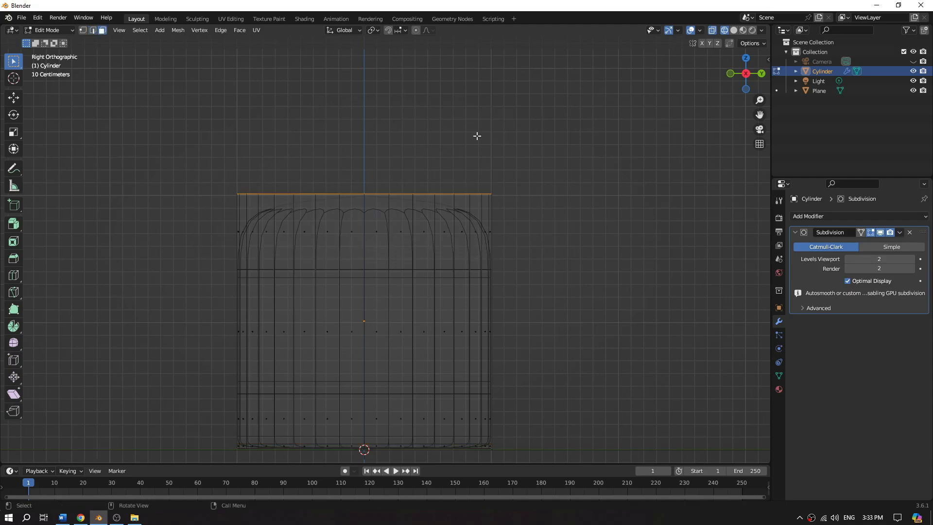
key(ctrl+KP_Add)
middle_drag(518, 291, 523, 316)
scroll(530, 304, down, 4)
key(g)
key(z)
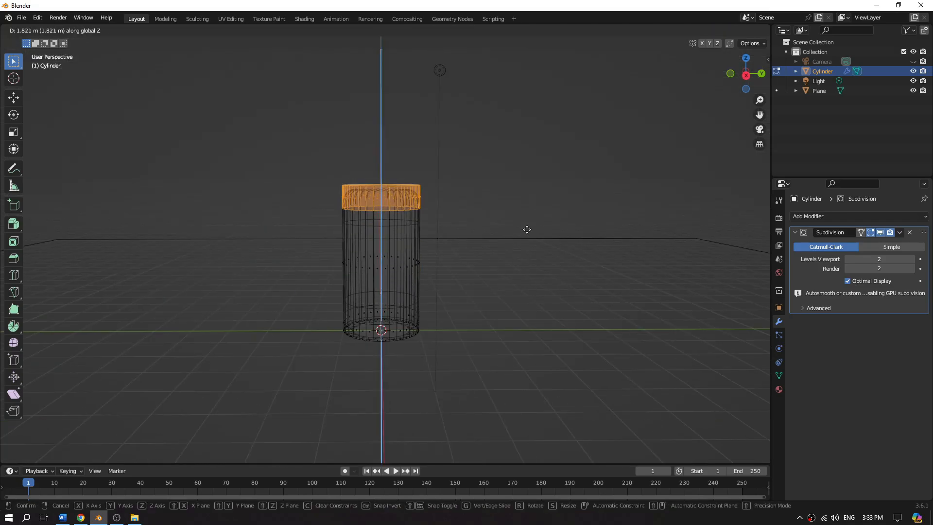
click(508, 197)
scroll(451, 243, up, 3)
click(734, 30)
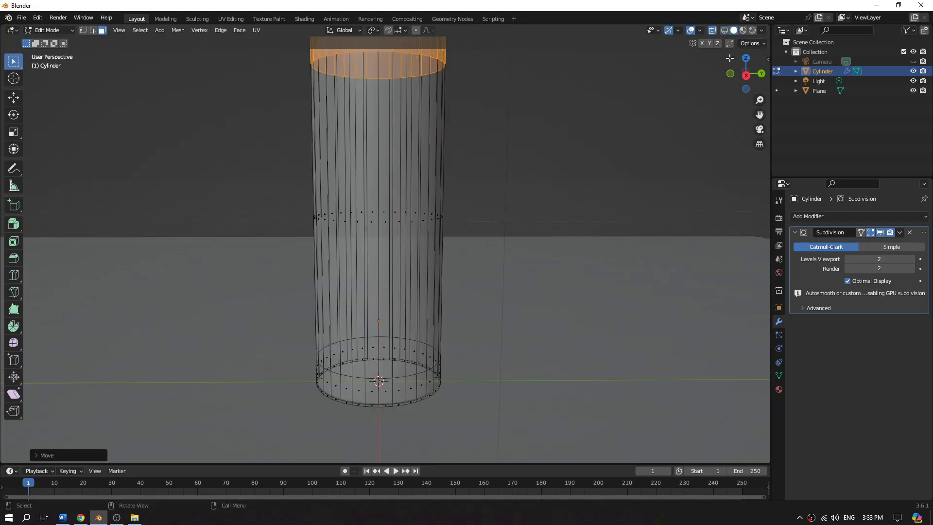
click(713, 30)
- Add two evenly spaced horizontal loop cuts across the stretched middle section of the cylinder
shift+middle_drag(401, 175, 383, 229)
key(ctrl+r)
scroll(363, 238, up, 2)
scroll(363, 238, down, 1)
click(363, 237)
right_click(365, 238)
- Add supporting loop cuts tight above the upper middle loop and tight below the lower middle loop
key(ctrl+r)
click(367, 202)
click(368, 250)
key(ctrl+r)
click(376, 383)
click(377, 338)
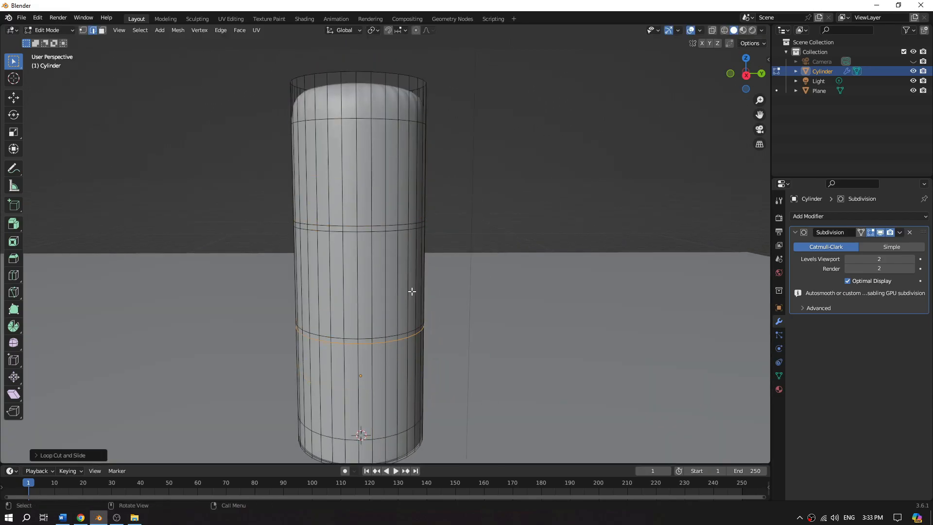
- Select the full middle band of faces through the mesh, scale it inward into a waist, and check the smoothed shape in Object Mode
click(746, 75)
key(alt+z)
key(3)
drag(253, 213, 469, 316)
middle_drag(498, 302, 408, 302)
key(s)
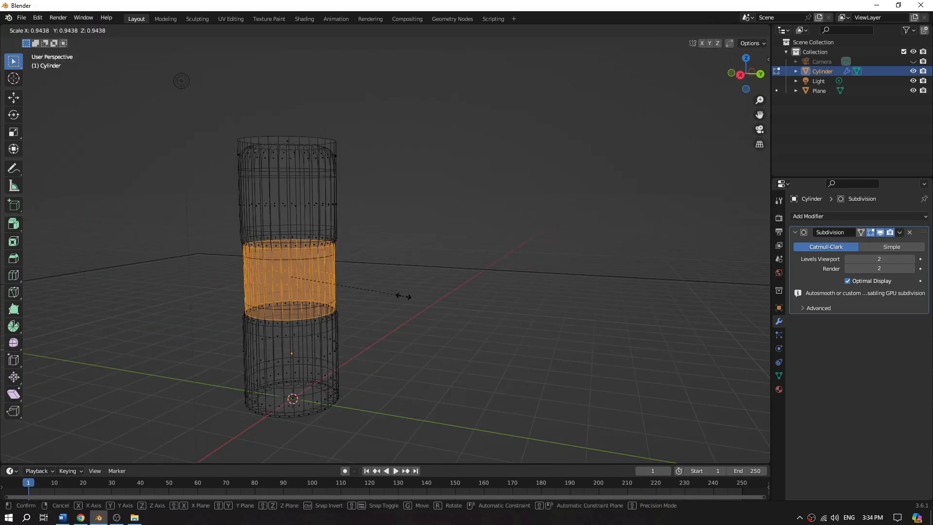
click(388, 288)
click(712, 30)
scroll(443, 266, up, 3)
middle_drag(443, 267, 450, 270)
key(Tab)
middle_drag(452, 272, 485, 258)
scroll(485, 257, down, 1)
- In Edit Mode, extrude the cylinder's top face upward about 1.06 m and scale it down to form a tapered shoulder
key(Tab)
middle_drag(449, 210, 418, 257)
click(416, 258)
key(e)
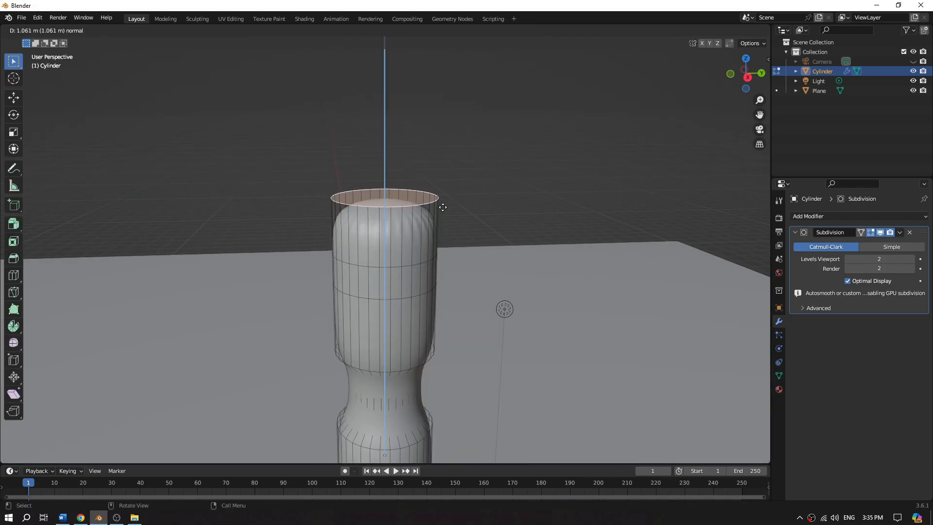
click(443, 208)
key(s)
click(419, 207)
- Add a loop cut around the tapered shoulder, slide it close to the top edge, and return to Object Mode
middle_drag(479, 288, 480, 272)
scroll(480, 272, down, 3)
scroll(479, 272, up, 3)
shift+middle_drag(426, 207, 439, 321)
key(ctrl+r)
click(407, 322)
click(406, 297)
scroll(418, 316, down, 2)
key(Tab)
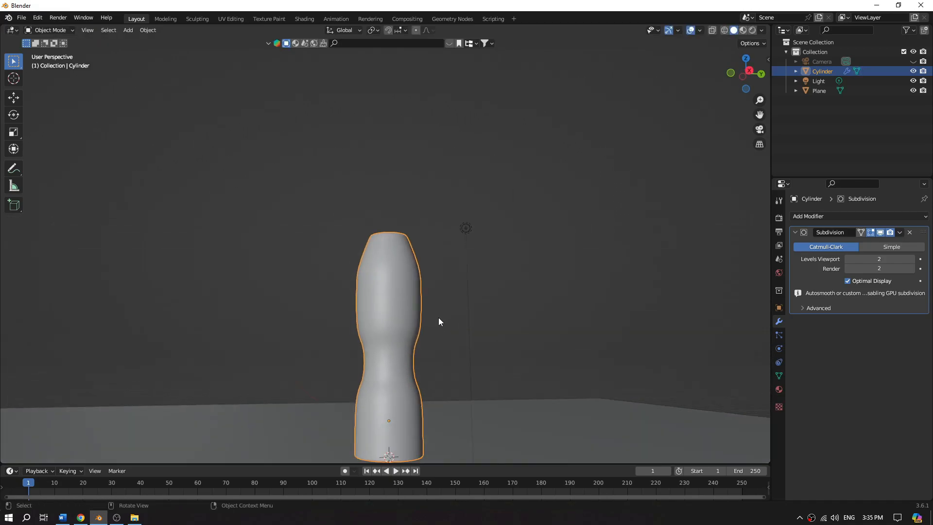
- In Edit Mode, select the small top face of the shoulder and extrude it straight upward into a neck
scroll(446, 313, up, 1)
middle_drag(478, 281, 473, 305)
key(Tab)
scroll(409, 329, up, 1)
click(383, 334)
key(e)
click(396, 292)
- Add two loop cuts around the neck, slide them against its top and bottom edges, and return to Object Mode
key(ctrl+r)
click(396, 292)
click(402, 262)
key(ctrl+r)
click(405, 272)
click(407, 302)
scroll(438, 304, down, 4)
key(Tab)
middle_drag(451, 306, 481, 321)
- Open the bottle in Edit Mode as an X-Ray wireframe seen straight from the side
key(KP_3)
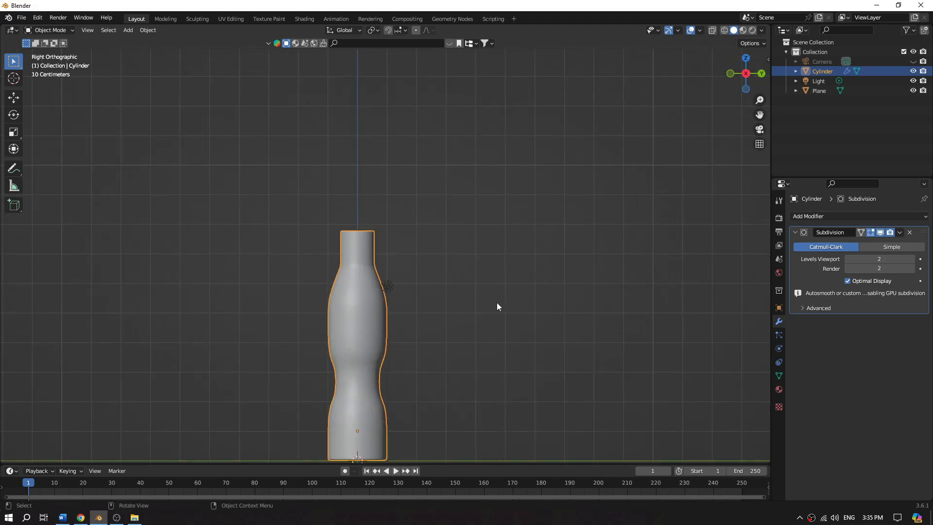
key(Tab)
key(alt+z)
scroll(381, 286, up, 3)
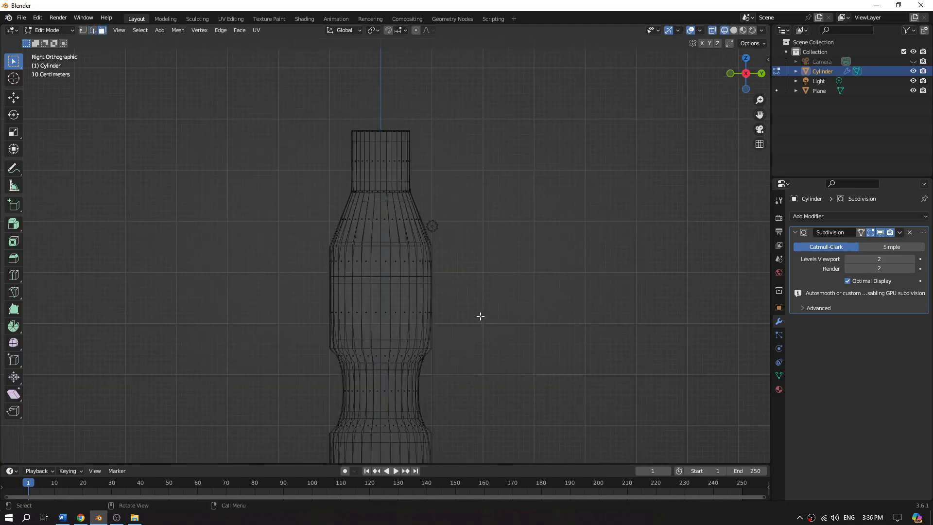
drag(317, 252, 489, 325)
middle_drag(490, 325, 544, 317)
key(ctrl+KP_3)
shift+middle_drag(489, 308, 487, 248)
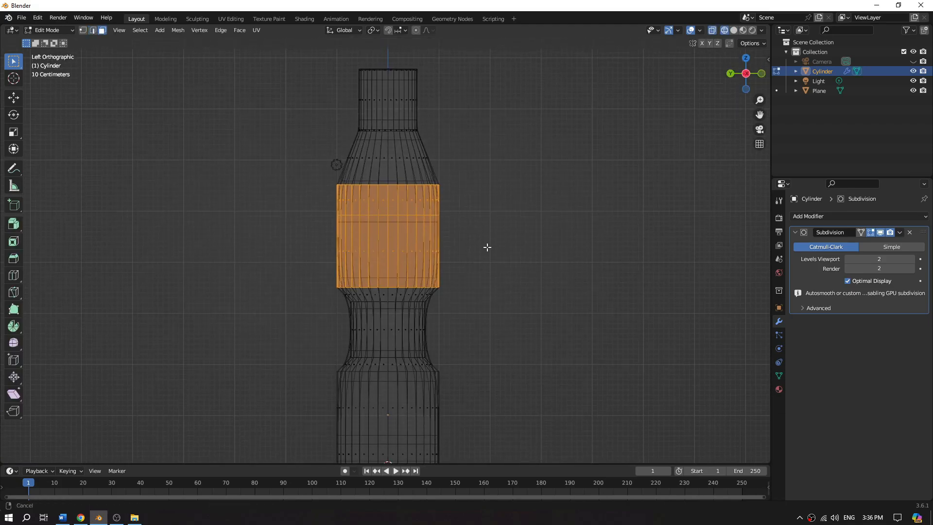
key(s)
key(Escape)
- Scale the face band at the top of the bottle's upper body outward, and return to Object Mode with nothing selected
scroll(482, 306, down, 1)
drag(327, 202, 444, 236)
key(s)
click(458, 232)
key(Tab)
click(526, 267)
- Inspect the bottle's widened upper body in solid shading, in perspective and from the side
scroll(525, 267, down, 1)
middle_drag(526, 267, 531, 281)
click(748, 73)
click(733, 30)
middle_drag(472, 231, 491, 243)
click(746, 74)
- Select the bottle and open it in Edit Mode as an X-Ray wireframe, framing its lower body
scroll(440, 242, up, 2)
click(437, 242)
key(Tab)
click(723, 32)
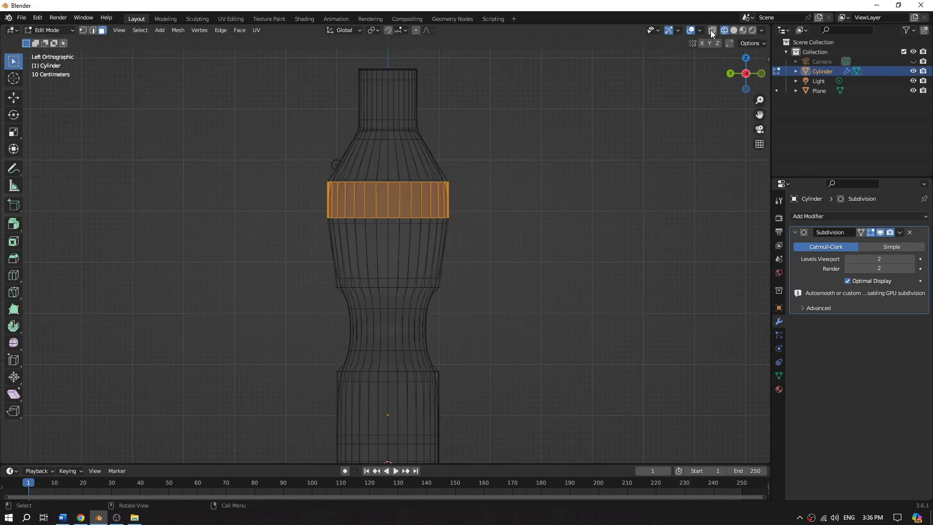
click(714, 31)
shift+middle_drag(336, 387, 329, 344)
drag(312, 339, 464, 423)
key(s)
right_click(475, 422)
- Slightly scale the band of faces on the bottle's lower body, and return to Object Mode with solid shading
drag(320, 324, 472, 428)
key(s)
click(469, 439)
key(Tab)
click(504, 372)
scroll(504, 304, down, 4)
middle_drag(503, 299, 504, 309)
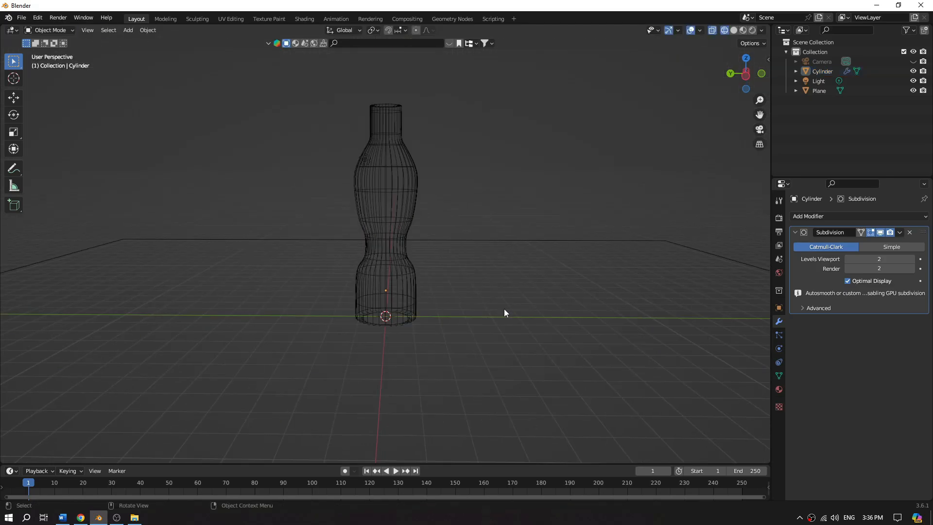
click(733, 30)
scroll(537, 183, up, 1)
shift+middle_drag(538, 184, 505, 285)
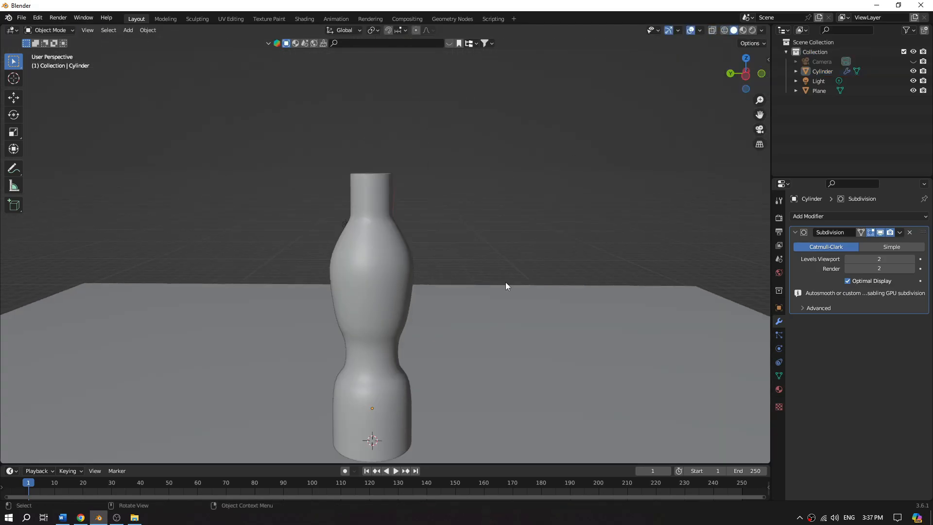
- Select the bottle and enter Edit Mode in the left orthographic view
click(387, 194)
key(Tab)
key(ctrl+KP_3)
drag(245, 116, 394, 150)
key(g)
key(z)
right_click(439, 181)
- In wireframe, move the top of the neck down along Z to shorten it, and return to Object Mode in solid shading
click(724, 31)
mouse_move(287, 127)
mouse_down()
mouse_move(302, 154)
mouse_move(421, 167)
mouse_up()
key(g)
key(z)
click(430, 204)
click(446, 199)
key(Tab)
click(734, 30)
scroll(515, 229, down, 6)
middle_drag(501, 240, 496, 255)
- Add a mesh cylinder, move it up along Z above the bottle, and shade it smooth
click(129, 30)
mouse_move(141, 44)
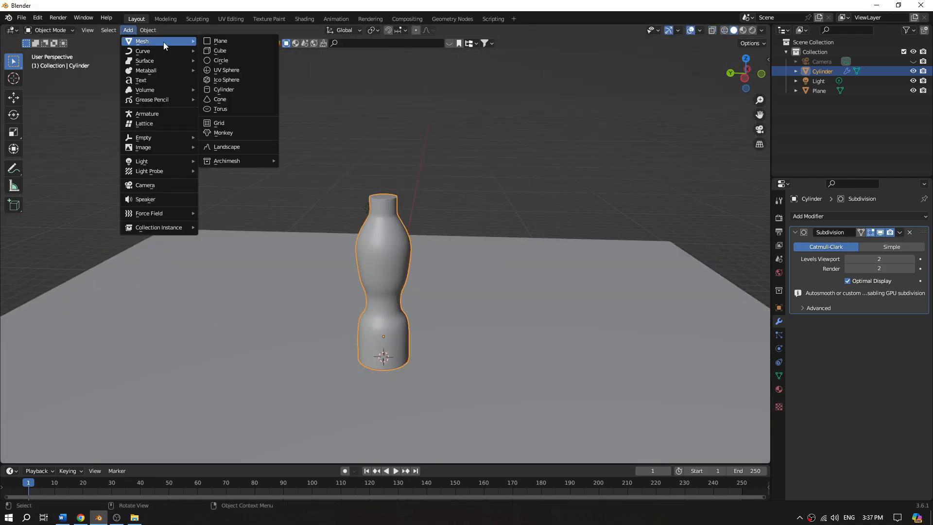
click(231, 91)
key(g)
key(z)
click(381, 152)
right_click(381, 150)
click(379, 141)
scroll(467, 164, up, 2)
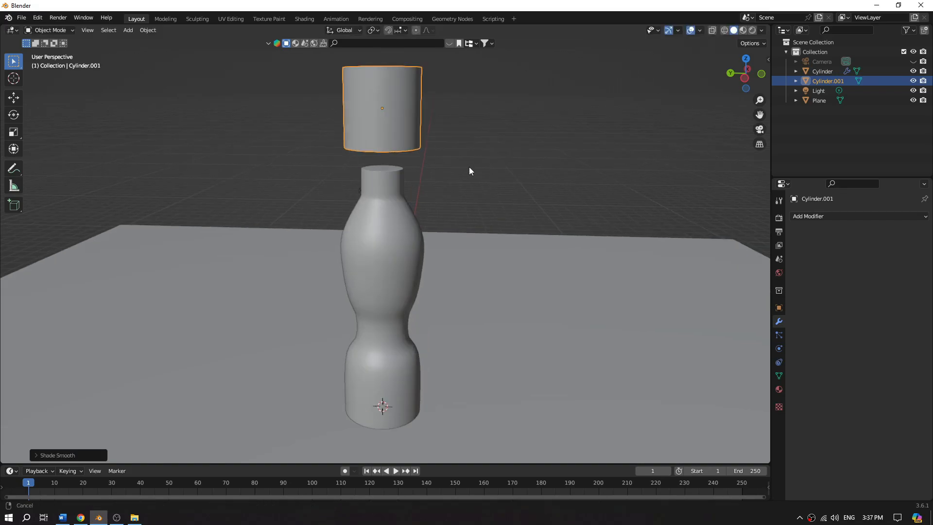
- From the side view, scale the new cylinder down and flatten it along Z to a bottle cap's proportions
shift+middle_drag(470, 164, 453, 273)
click(745, 78)
key(s)
click(410, 255)
key(s)
key(z)
click(391, 256)
- Lower the cap cylinder along Z onto the neck and scale it to match the neck's width
key(g)
key(z)
click(385, 340)
scroll(413, 368, up, 5)
scroll(491, 282, up, 3)
key(s)
click(496, 281)
key(g)
key(z)
click(496, 276)
click(554, 285)
- Add a Subdivision Surface modifier to the cap and set its viewport levels to 2
click(821, 216)
click(763, 395)
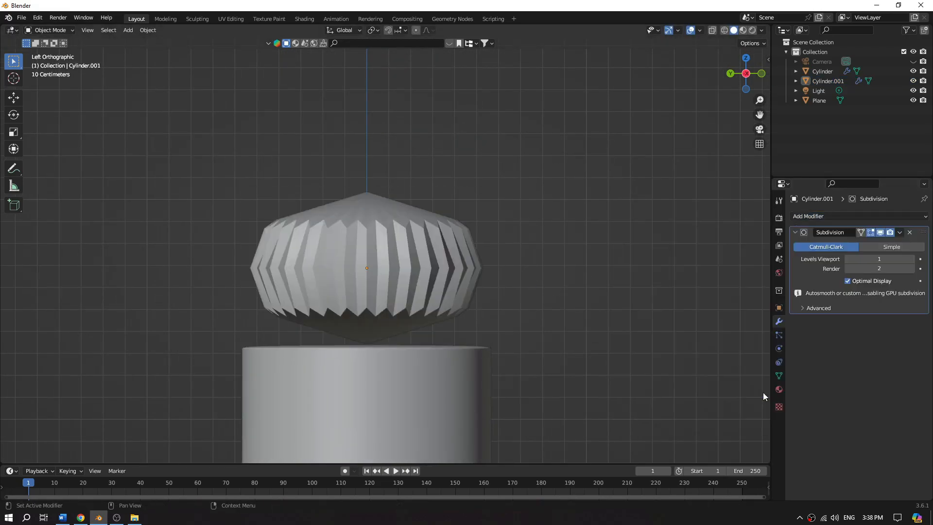
click(912, 260)
- In Edit Mode, add two loop cuts around the cap and slide them against its bottom and top edges
key(Tab)
key(ctrl+r)
click(477, 280)
click(478, 347)
key(ctrl+r)
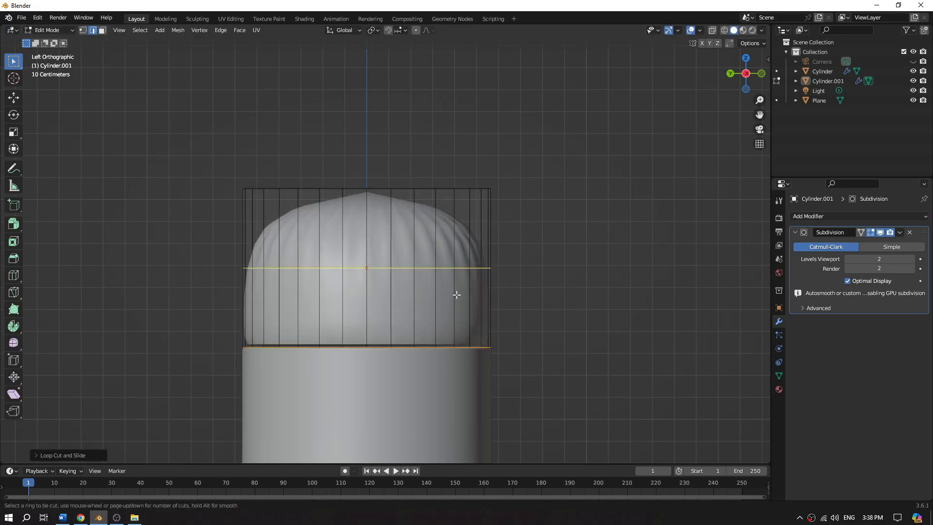
middle_drag(457, 371, 418, 272)
click(399, 232)
click(417, 202)
- Inset the cap's top face and return to Object Mode
middle_drag(471, 162, 474, 198)
key(3)
click(408, 125)
key(i)
click(517, 140)
key(Tab)
scroll(514, 227, down, 6)
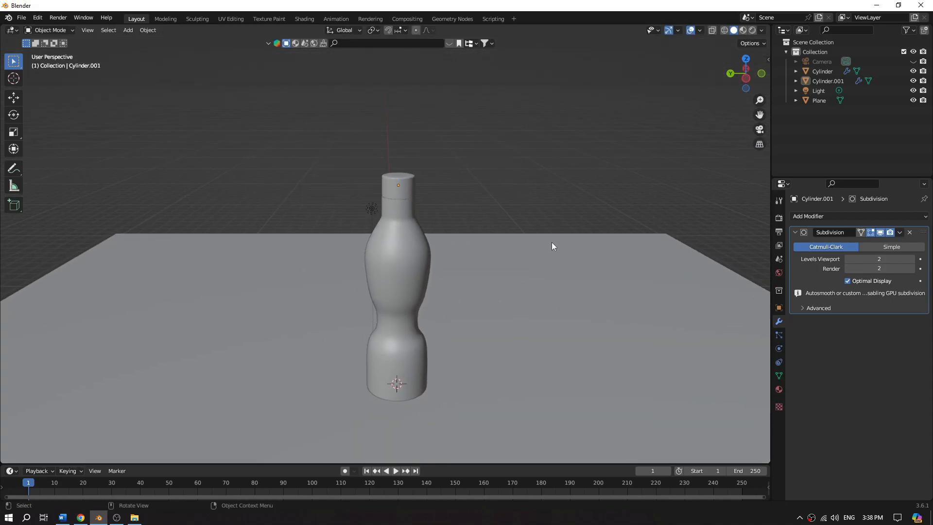
middle_drag(552, 242, 560, 229)
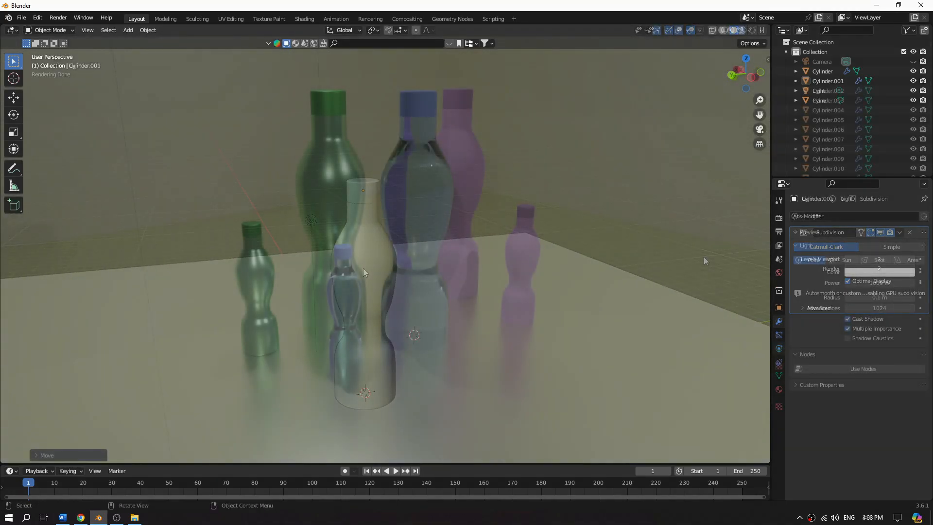